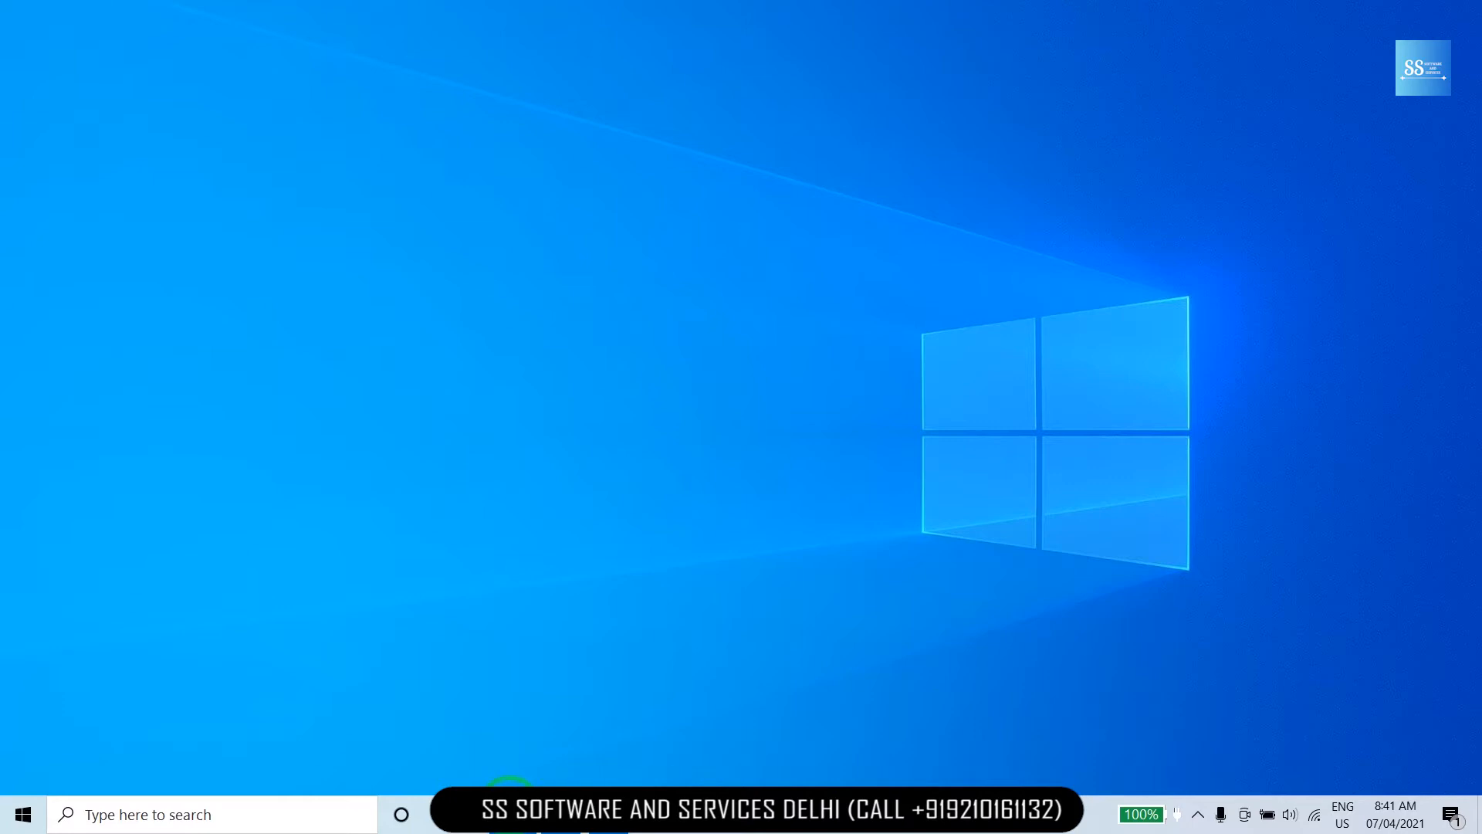
Bring up TallyPrime's Gateway of Tally for COMPUTER WORLD INTERNATIONAL, period 1-Apr-19 to 31-Mar-20.
click(511, 809)
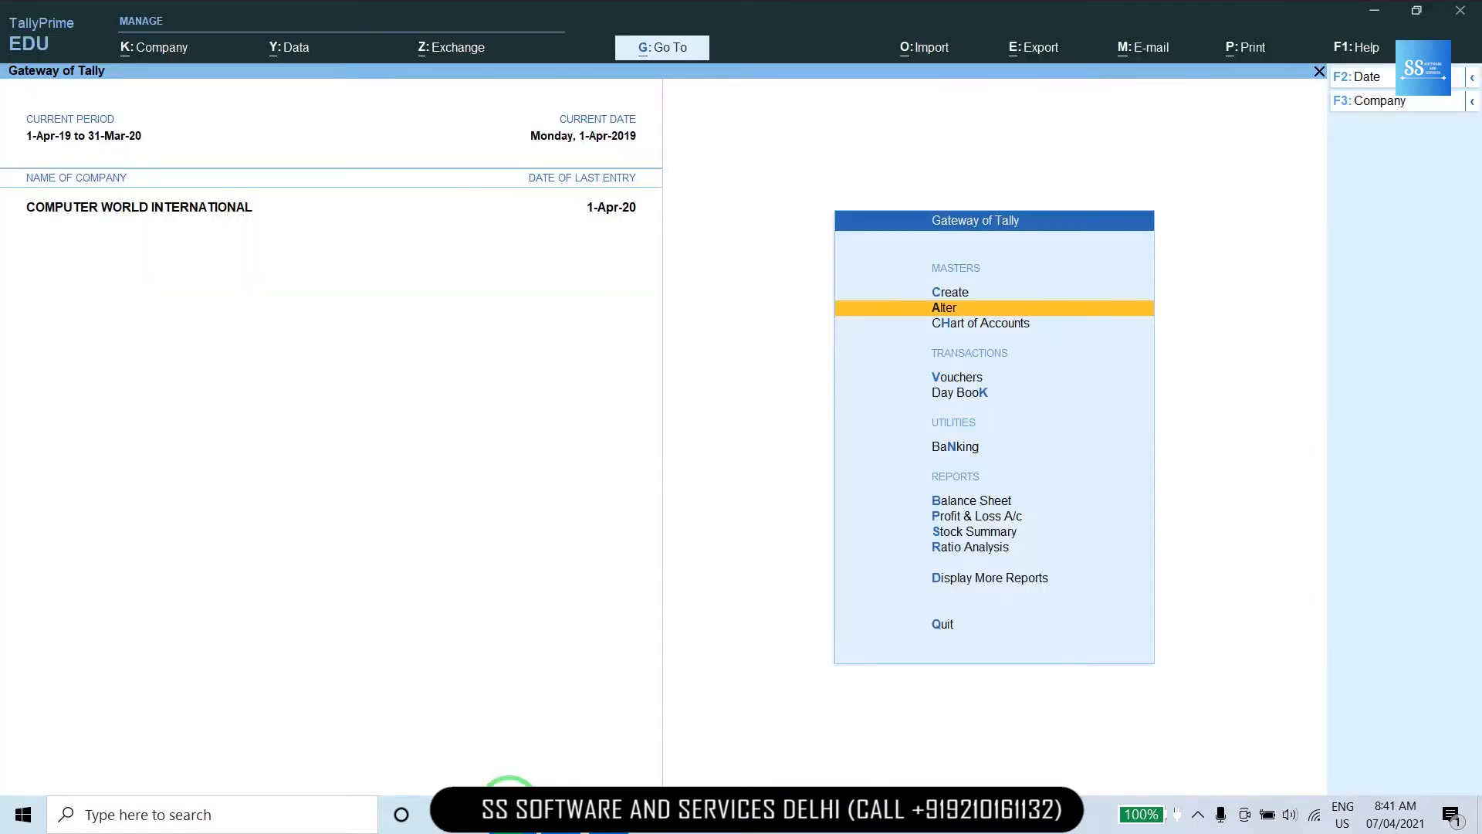
Start a new Sales voucher No. 1 from Vouchers, then back out toward the Quit prompt.
key(Down)
key(Down)
key(Down)
key(Up)
click(655, 504)
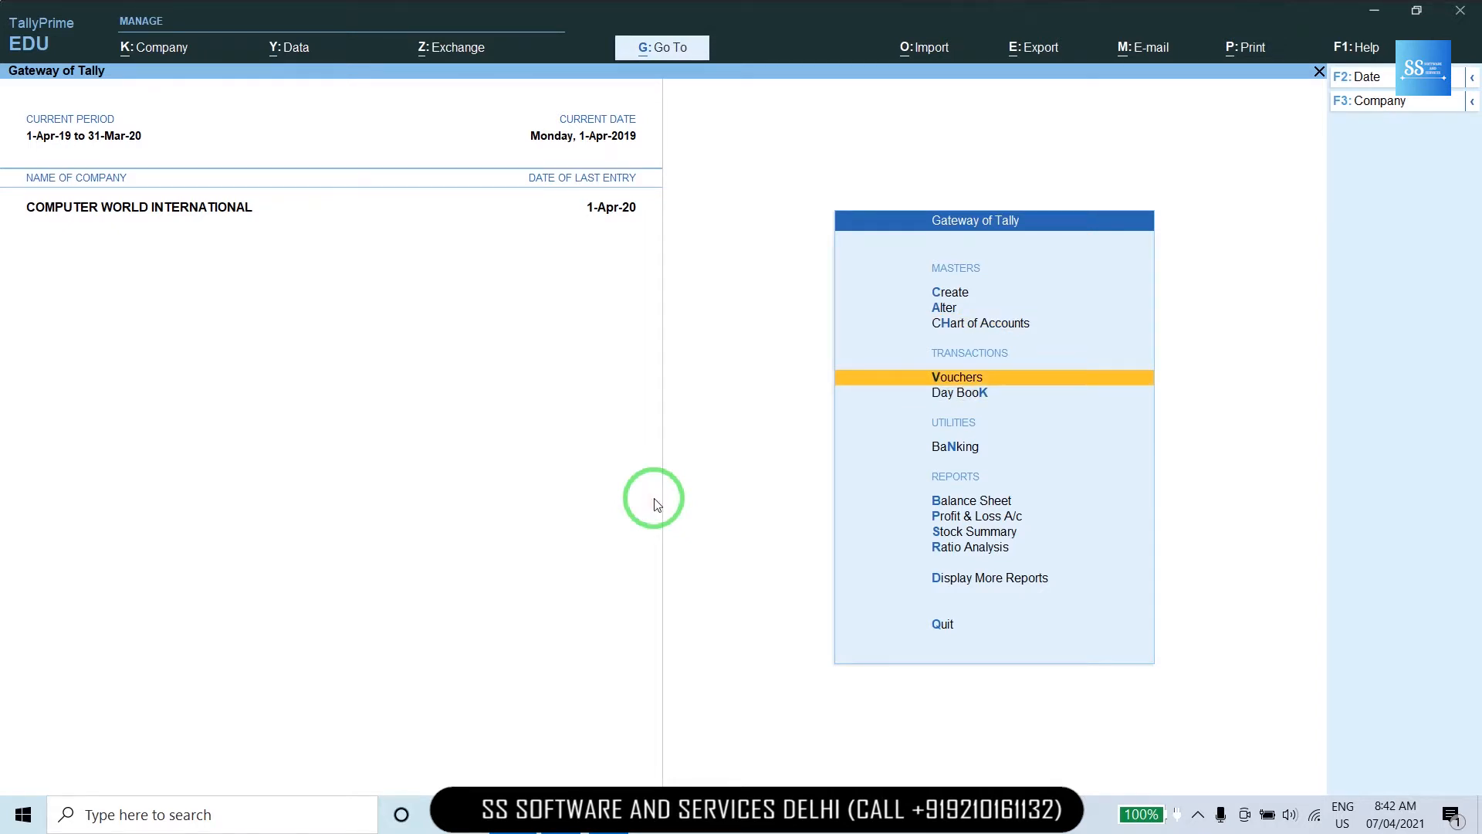
key(Return)
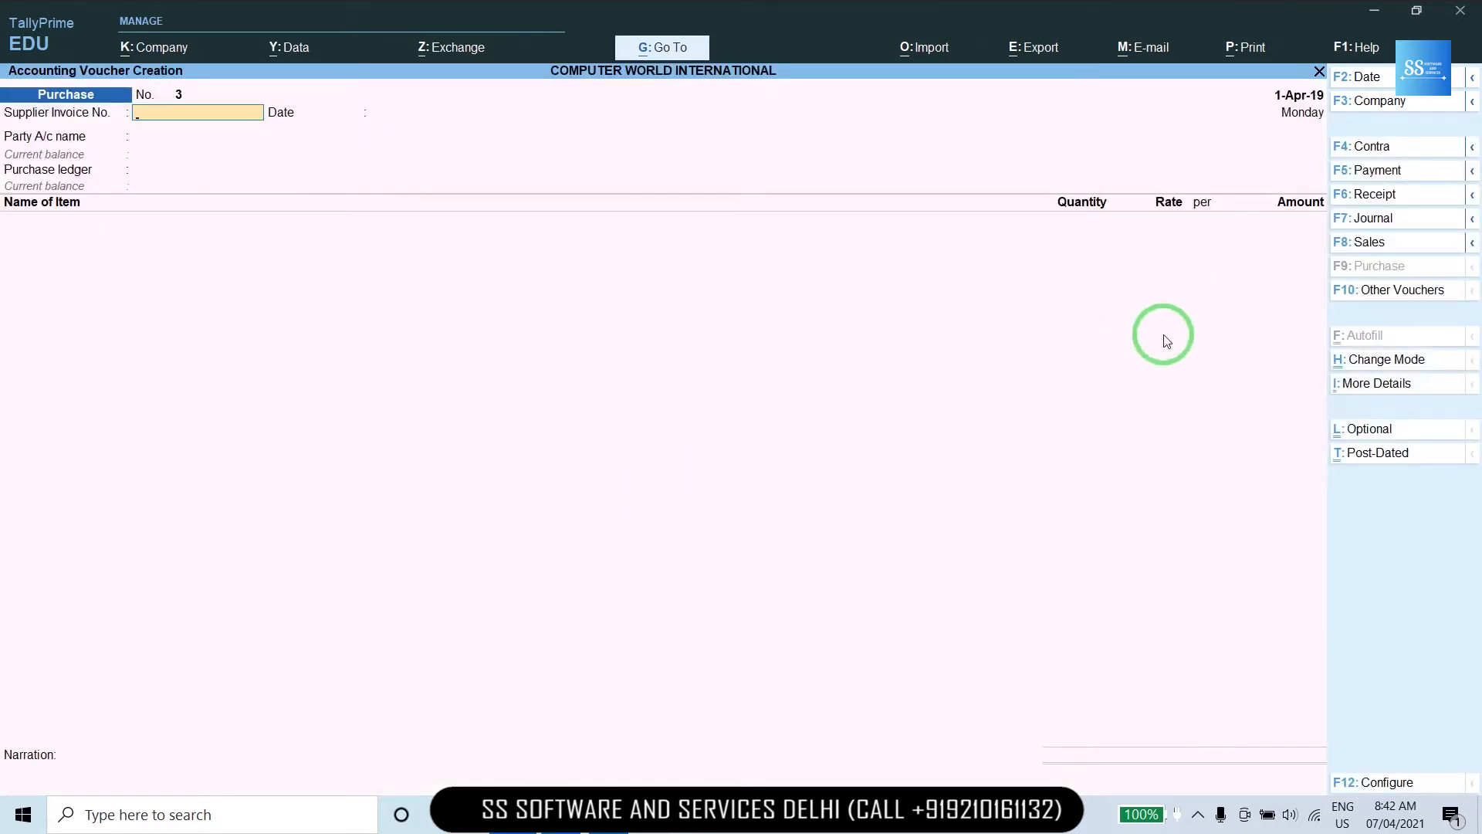
click(1353, 246)
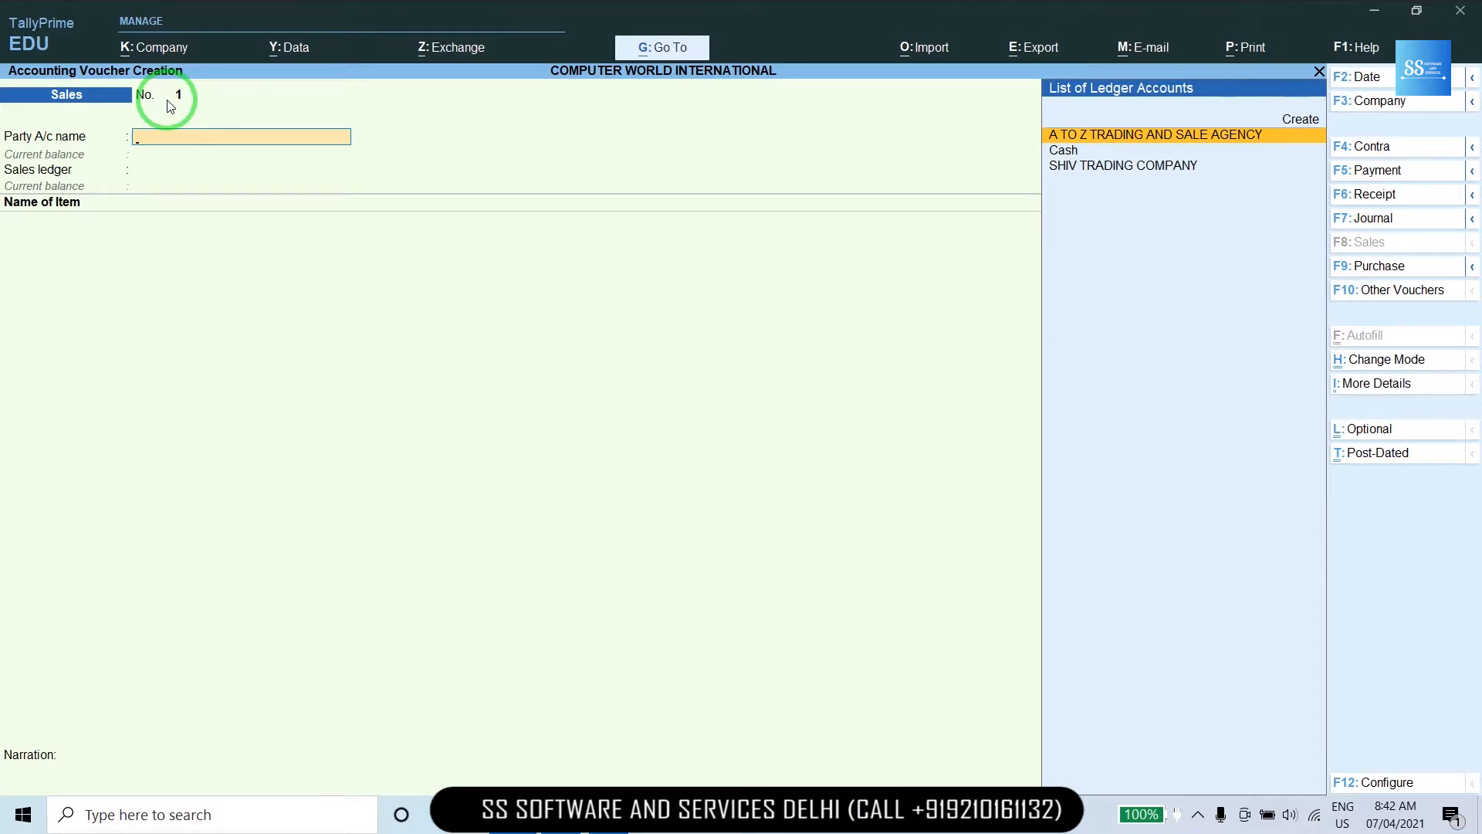
key(Escape)
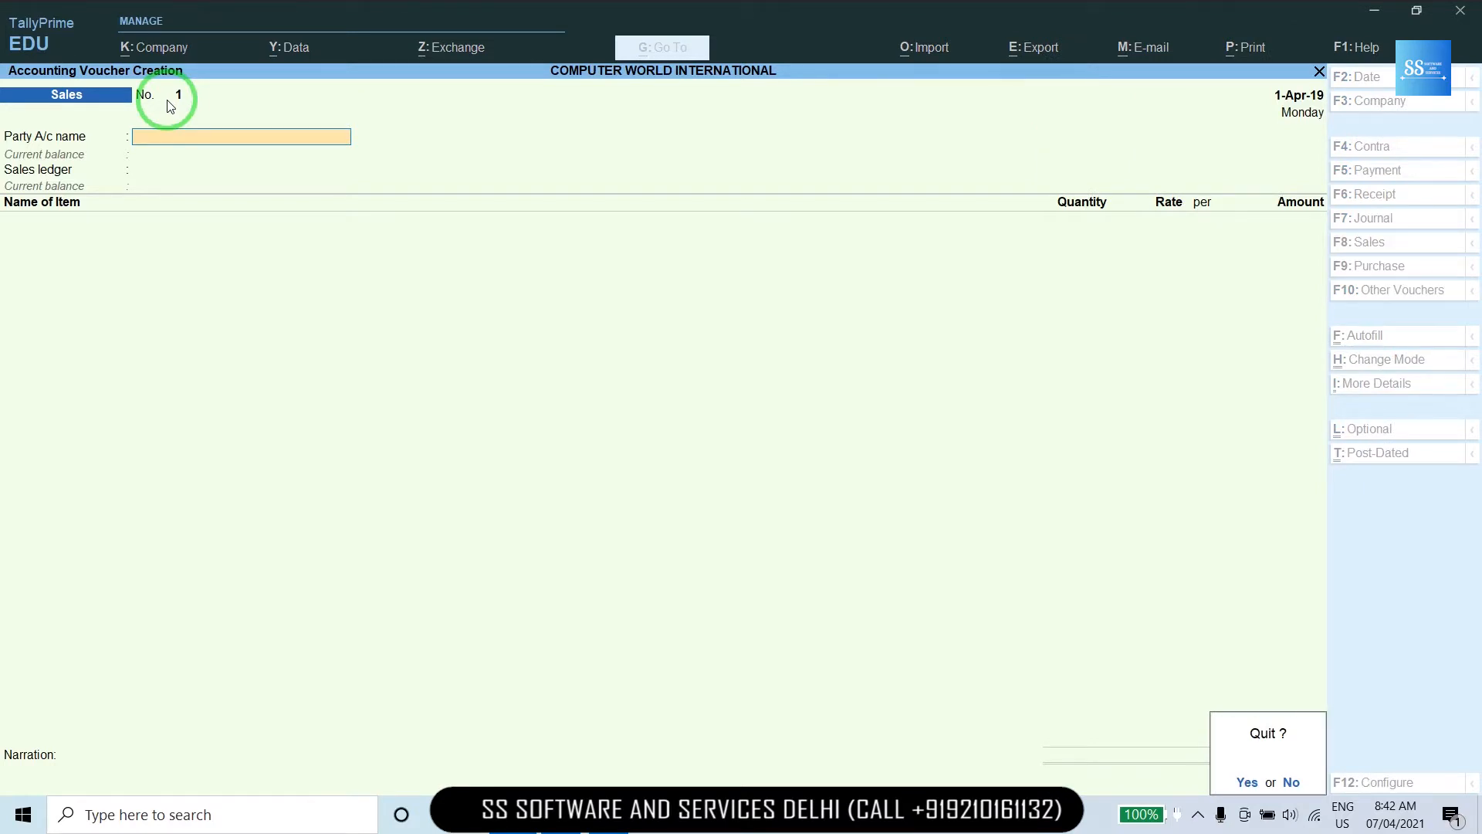
Quit the unsaved voucher and open the Sales voucher type for alteration.
key(Return)
key(Escape)
key(Escape)
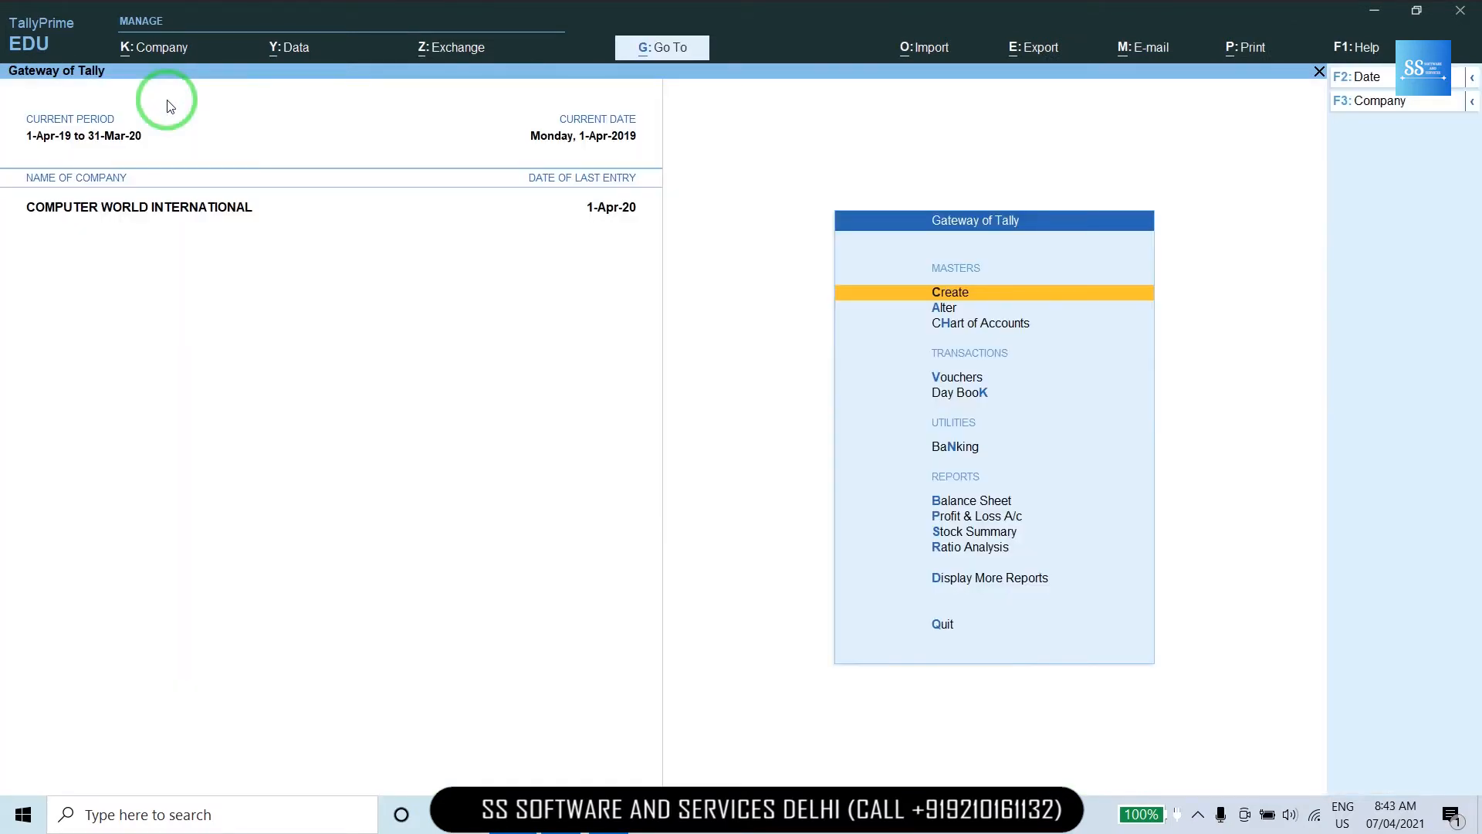
key(Down)
key(Return)
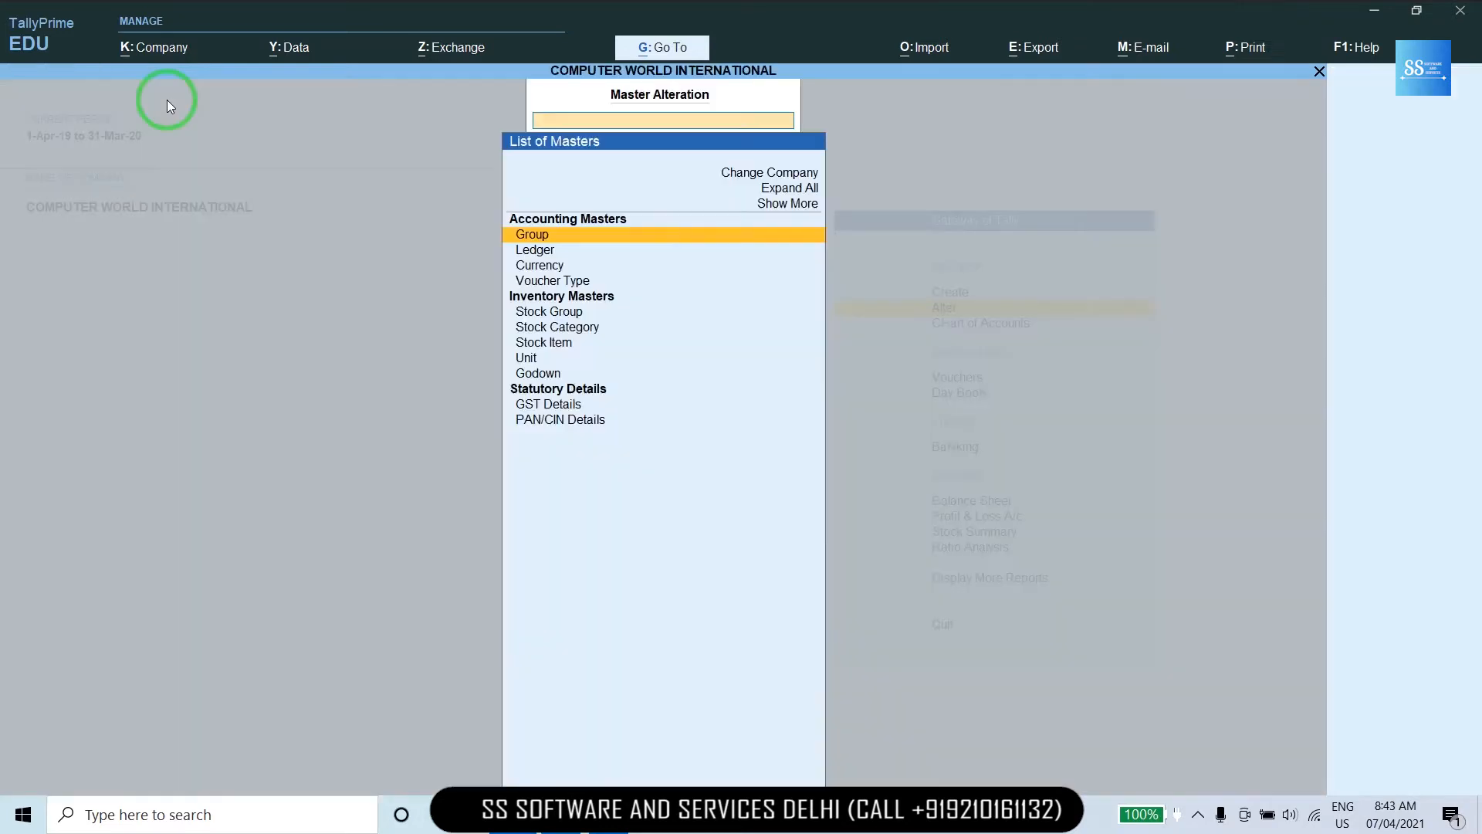
key(Down)
key(Down)
key(Down)
key(Return)
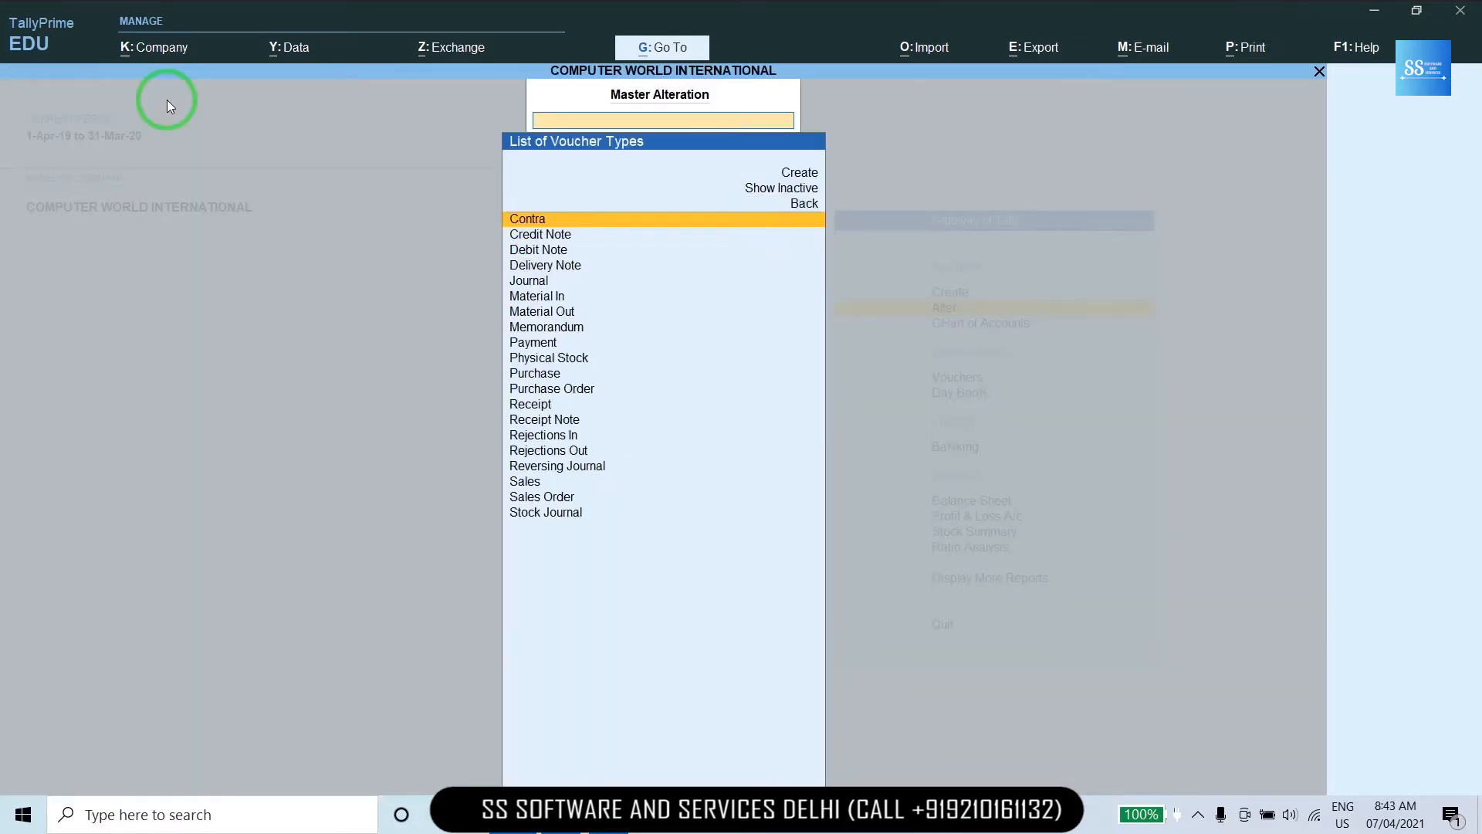
text(sales)
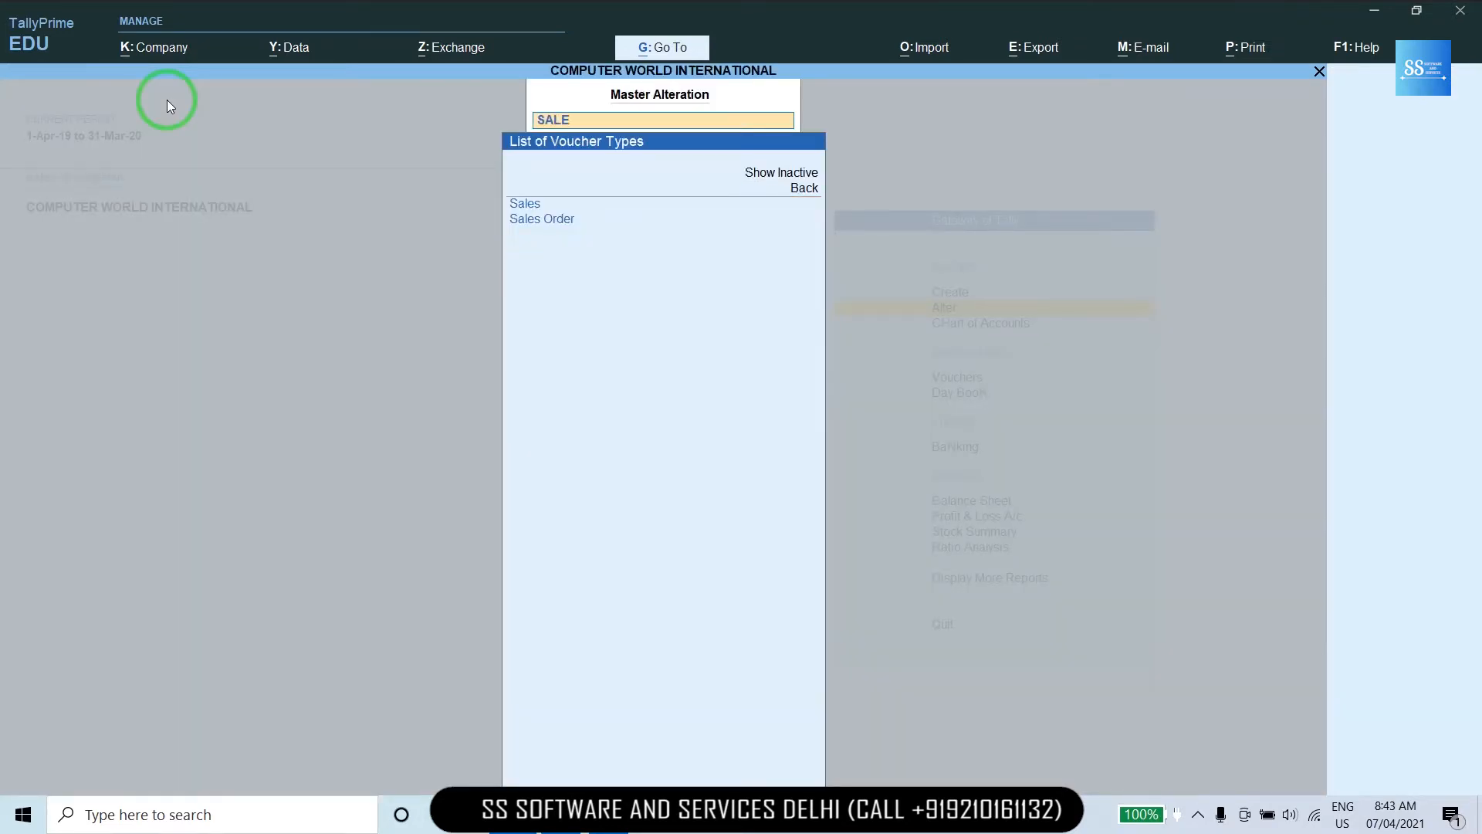
key(Return)
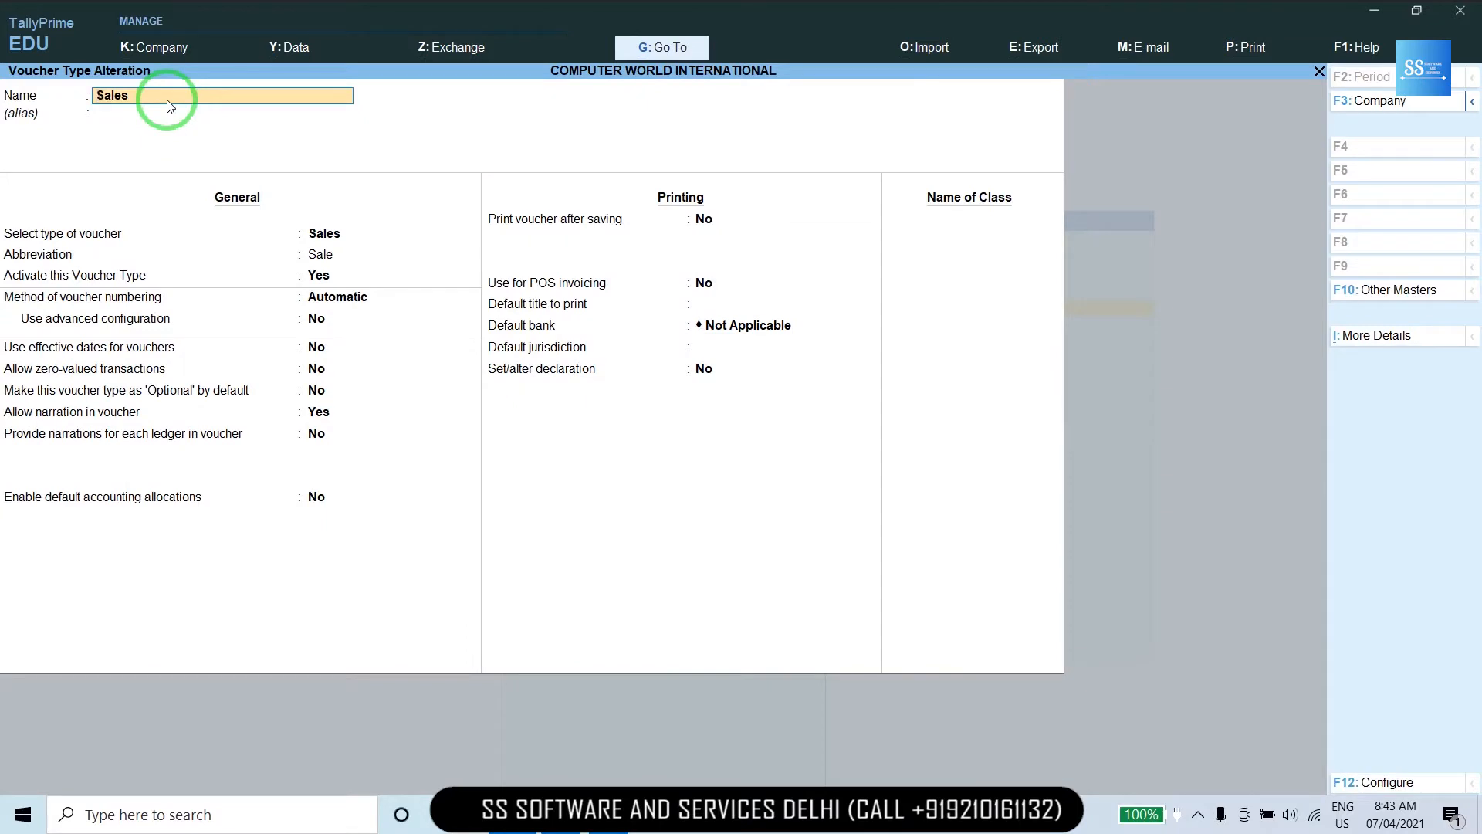
Keep Automatic numbering and set Use advanced configuration to Yes.
key(Return)
key(Return)
key(Return)
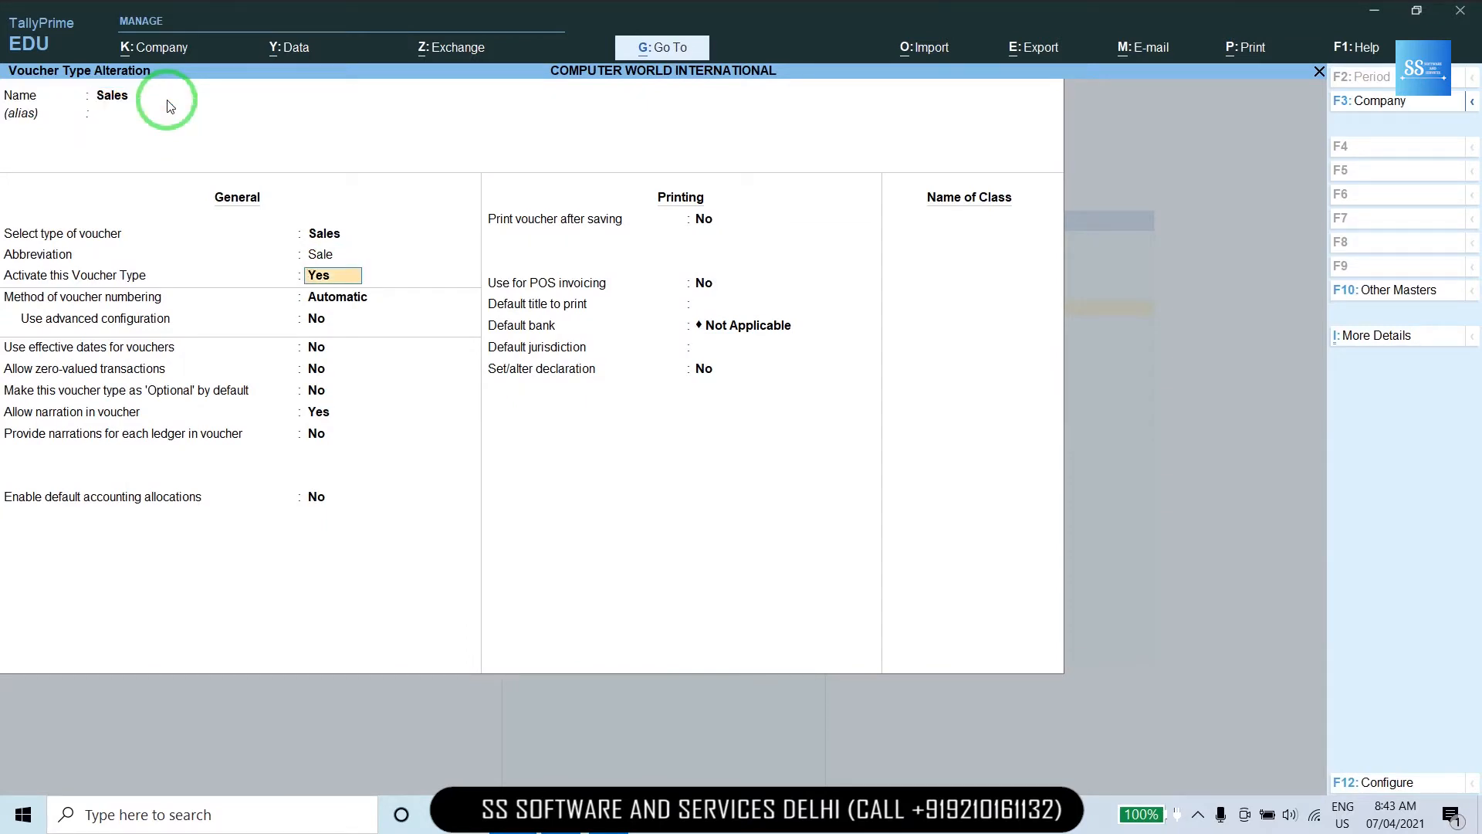
key(Return)
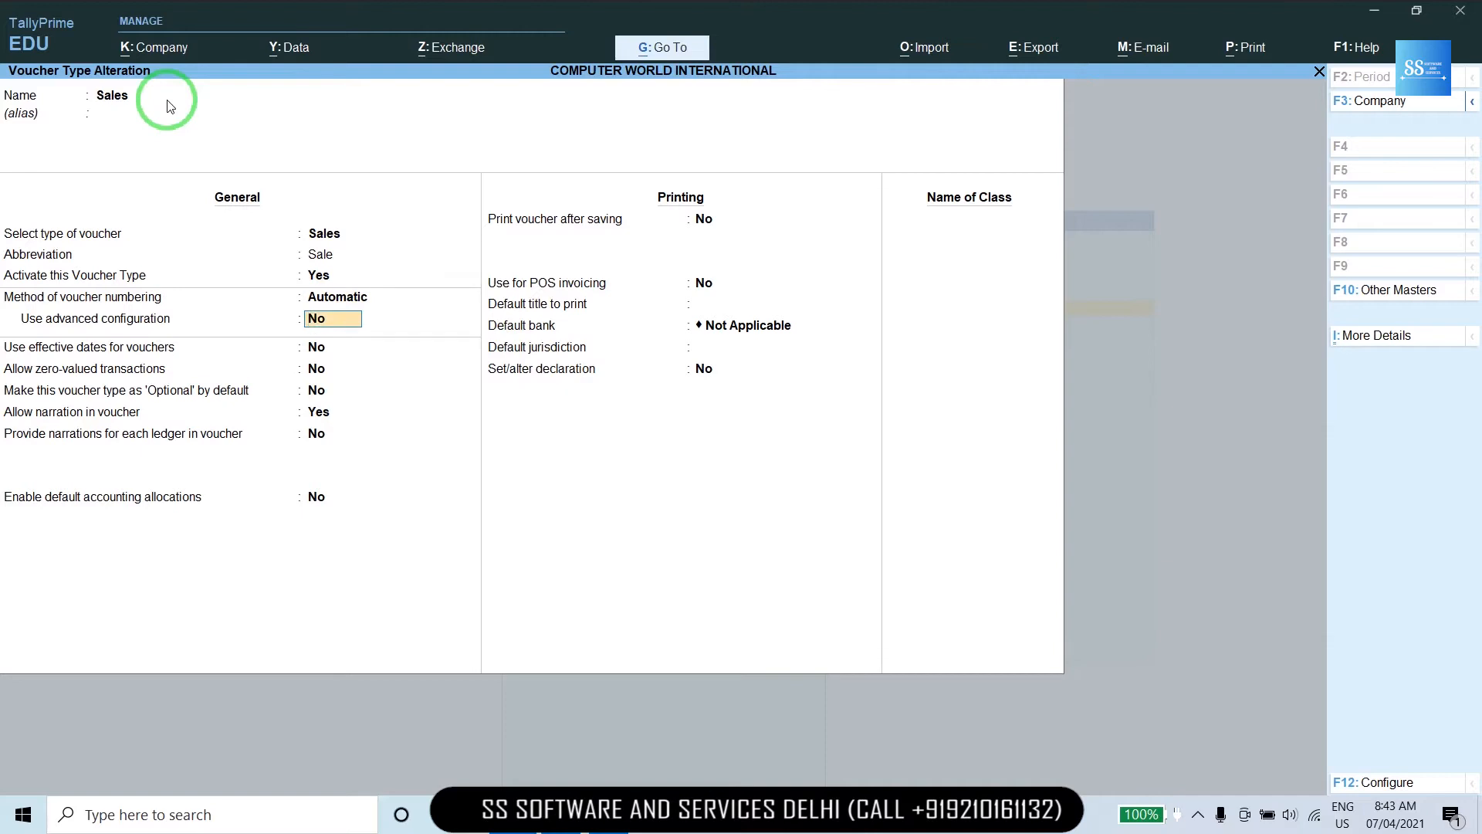
text(y)
key(Return)
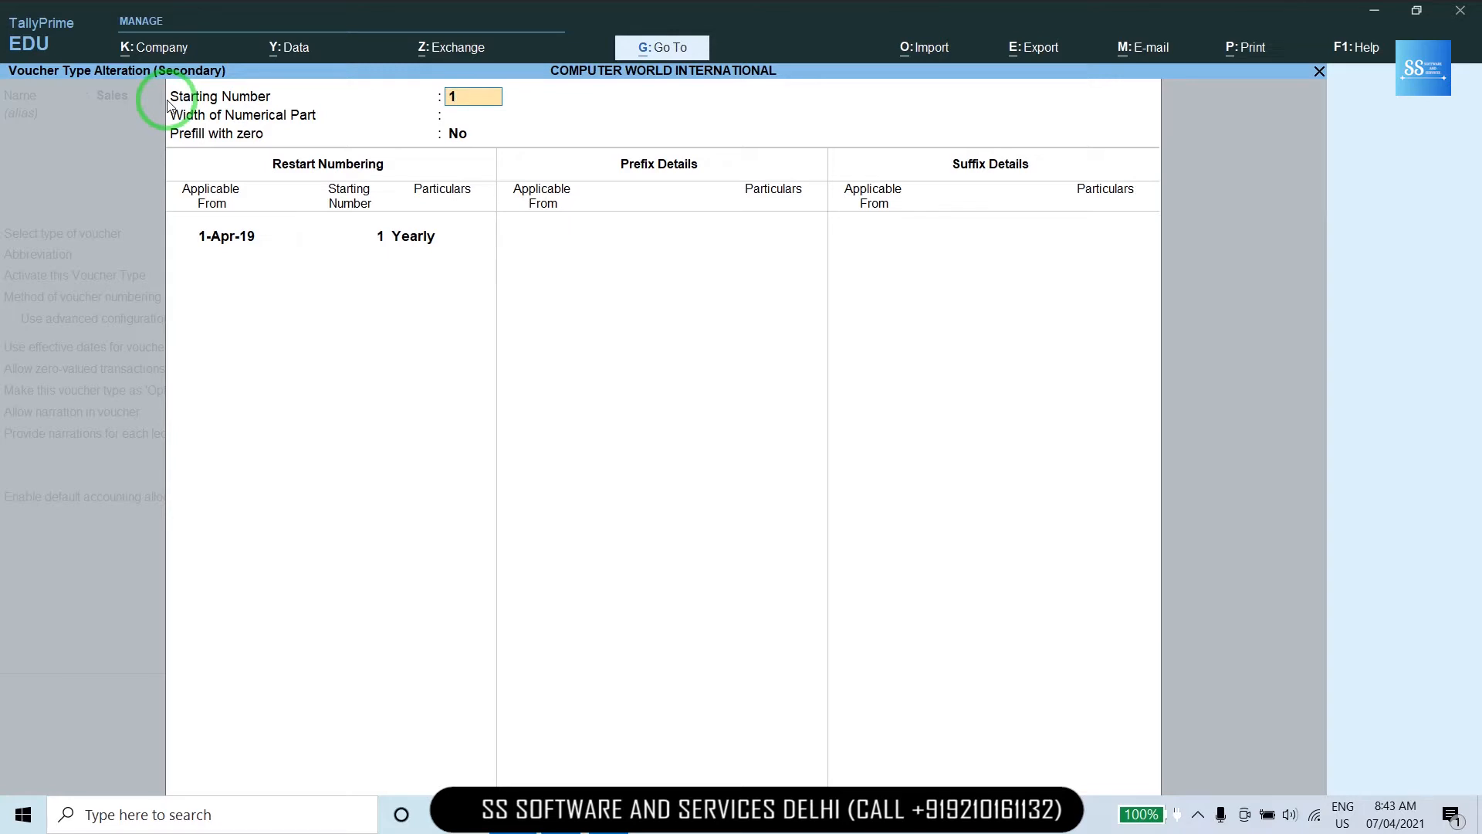
Keep starting number 1 with numbering restarting yearly.
key(Return)
key(Return)
key(Return)
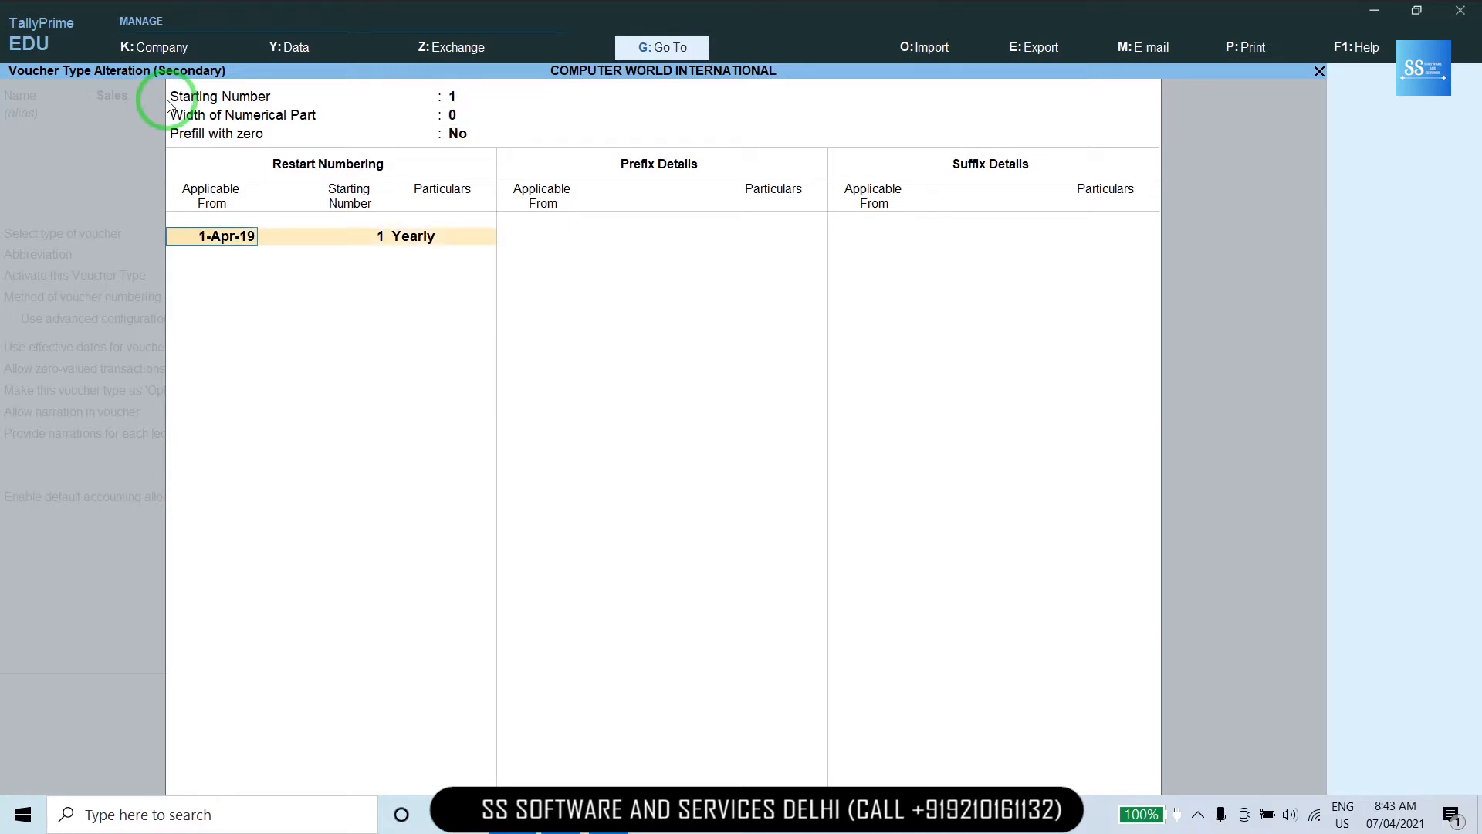
key(Return)
key(Return)
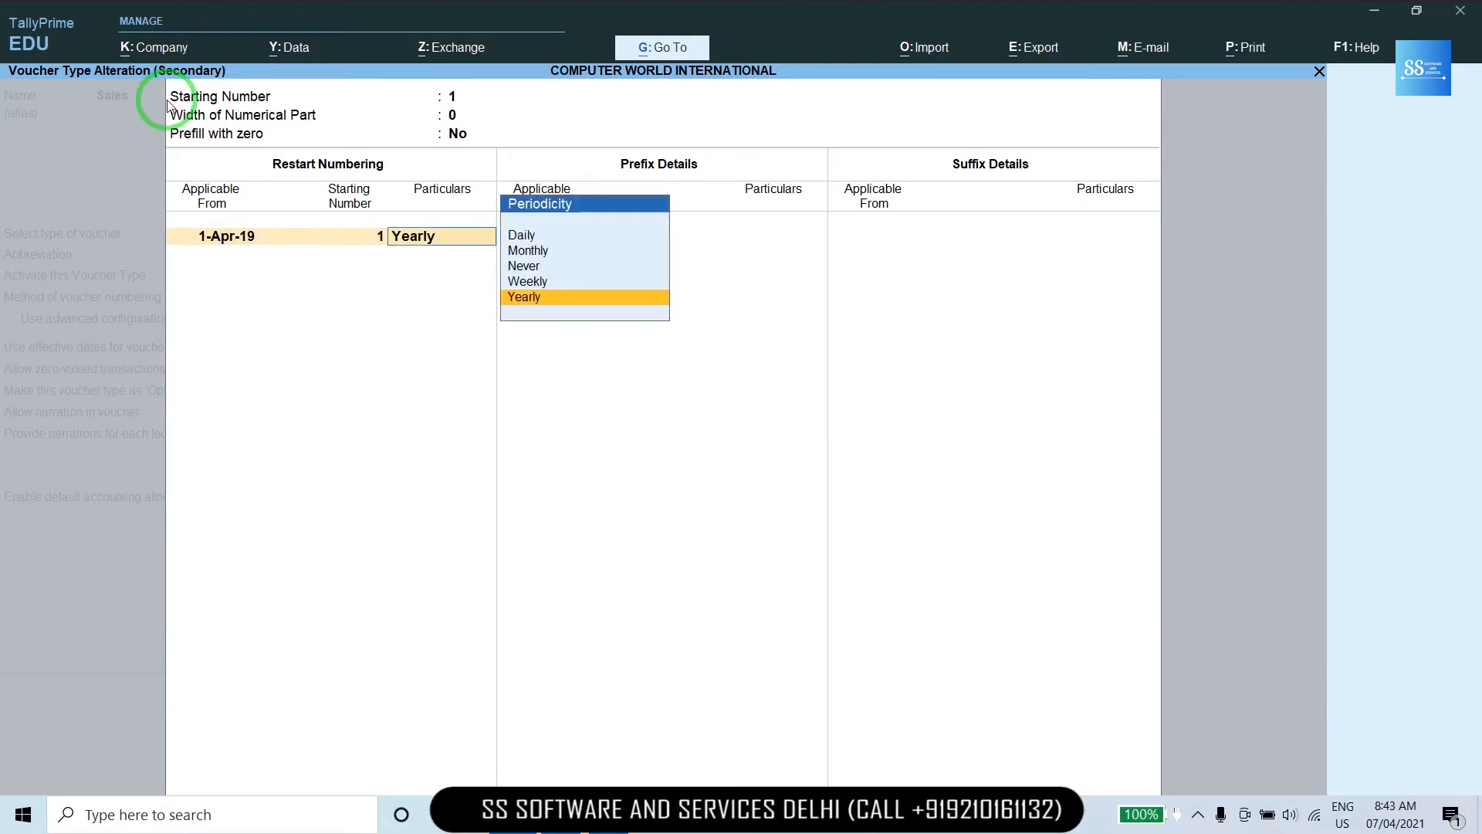
key(Return)
key(Return)
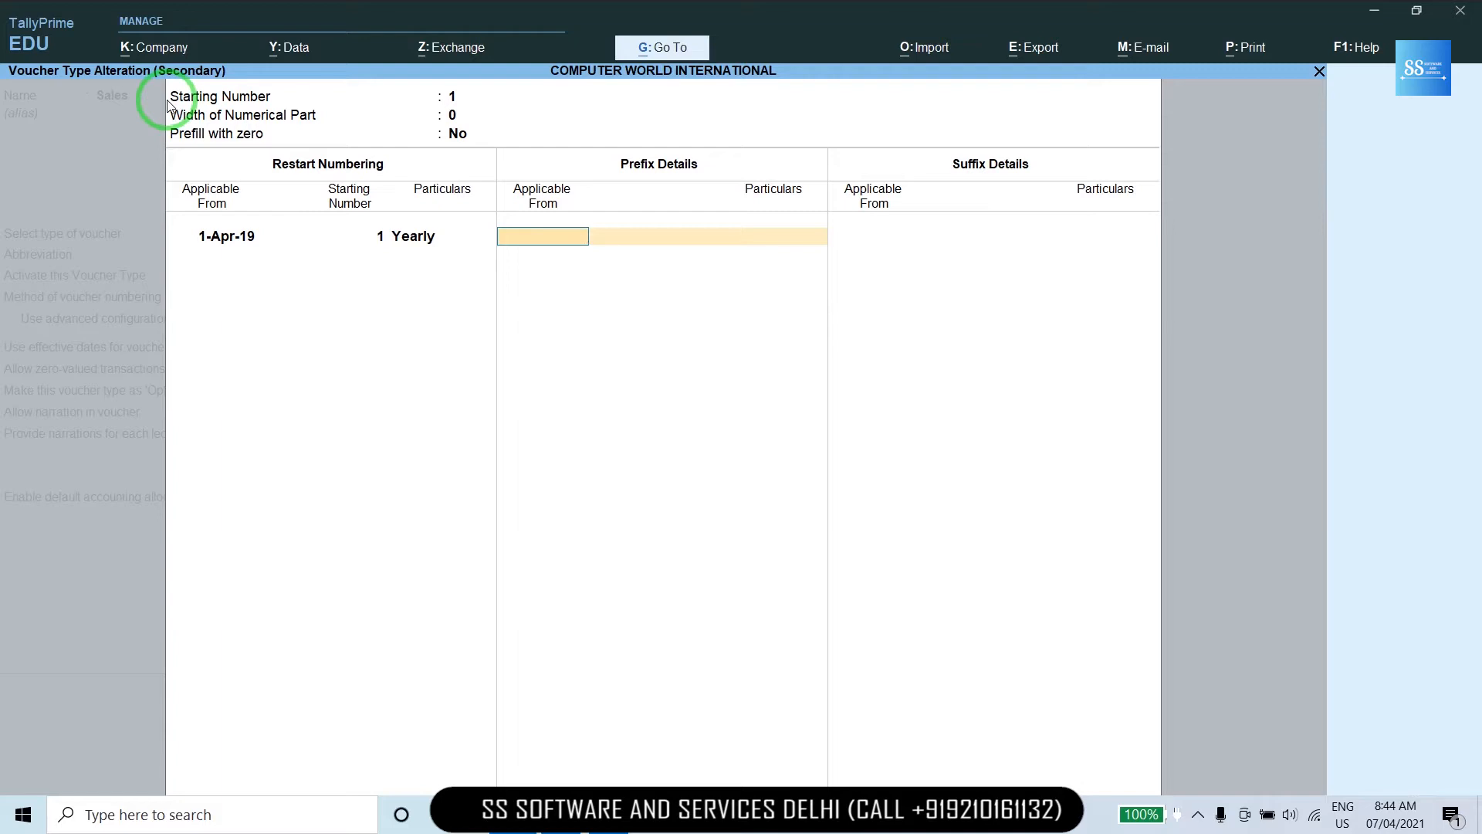
Skip the prefix and add the suffix /2019-20 applicable from 01-4-2019.
key(Return)
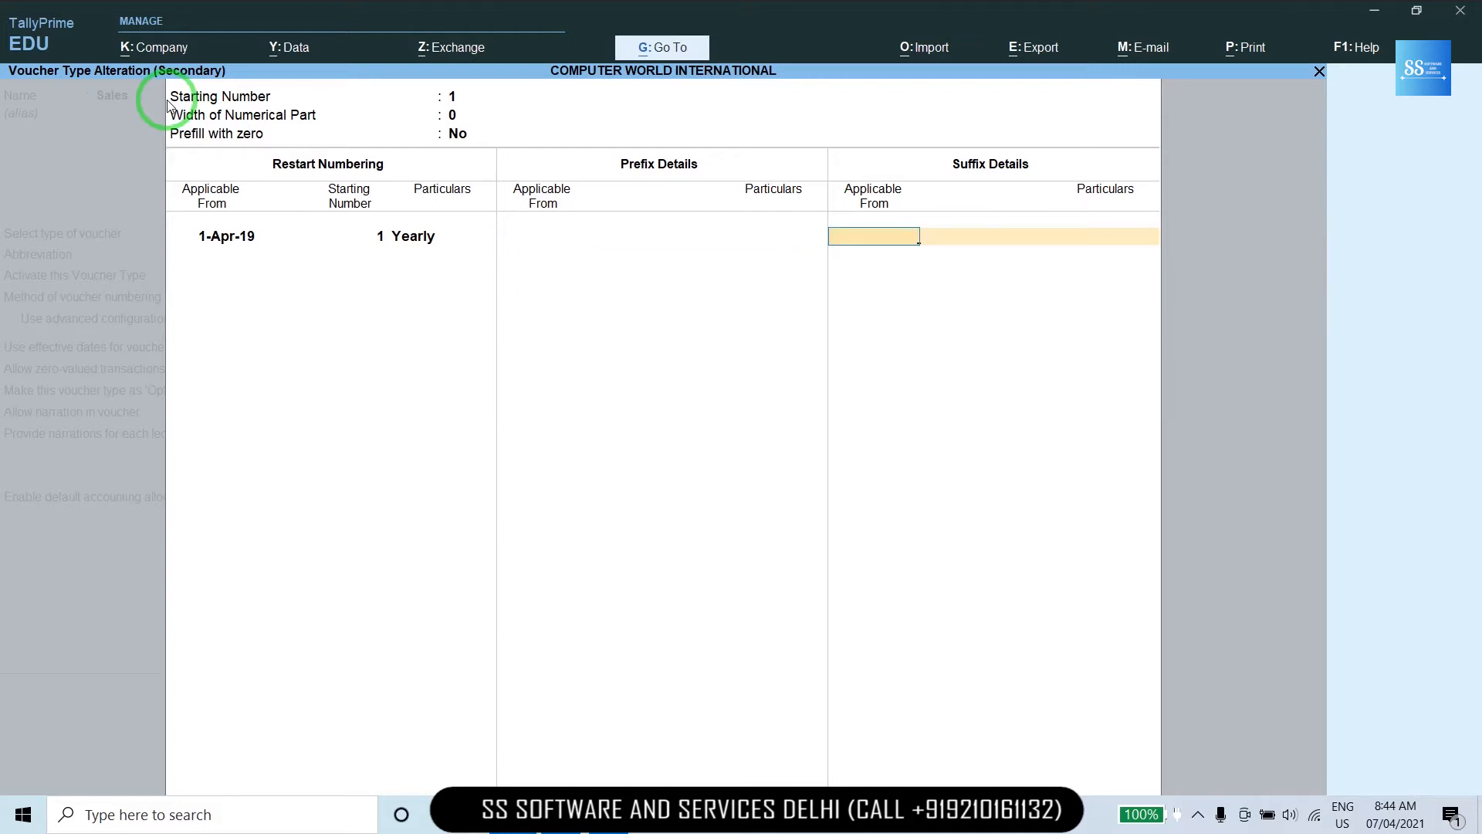
text(01-4-2019)
key(Return)
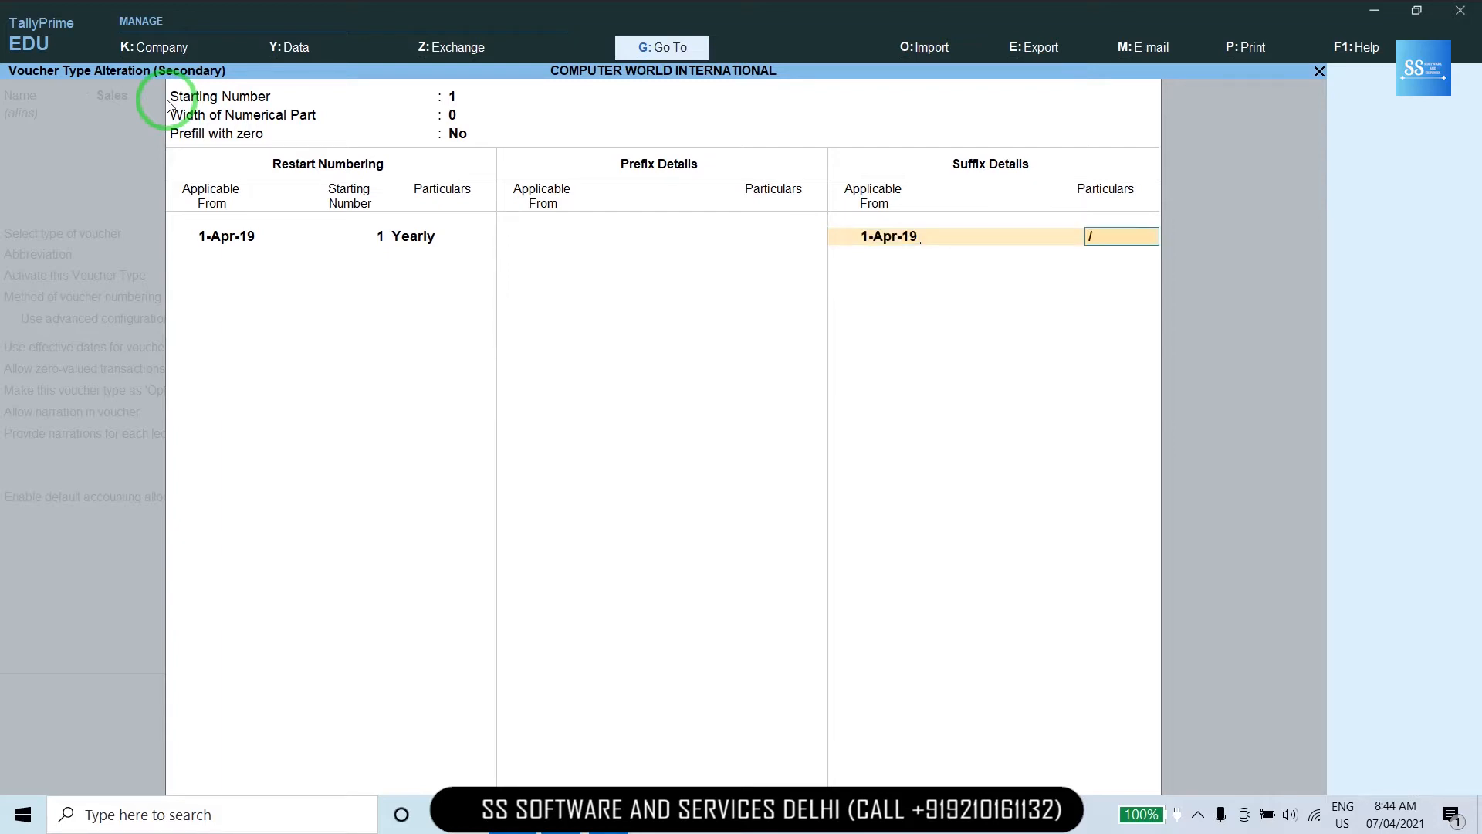
text(/2019-20)
key(Return)
Set Print voucher after saving to Yes and save the Sales voucher type.
key(Return)
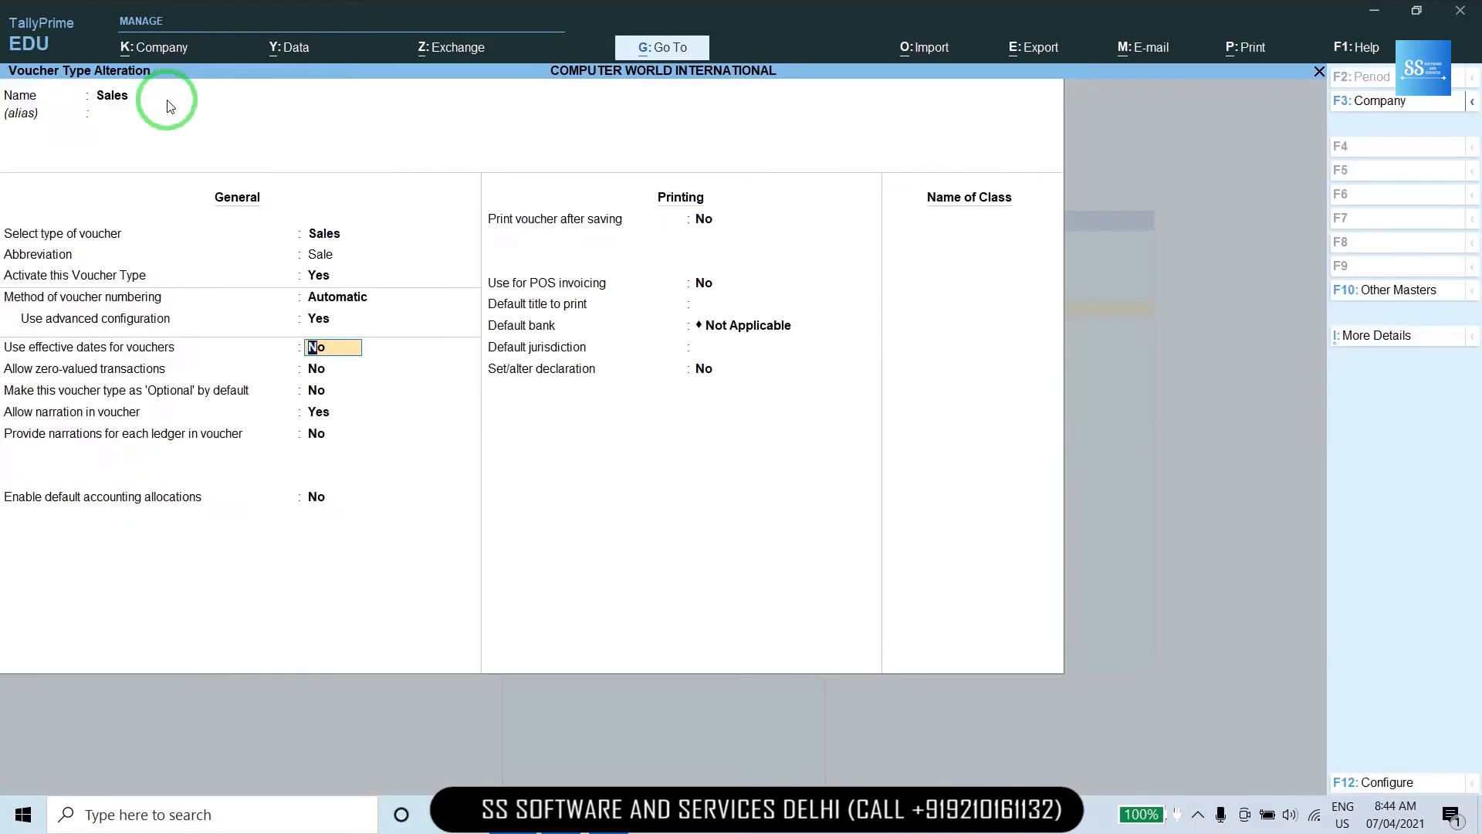
key(Return)
key(Return)
key(Return)
key(Return)
key(Return)
key(Return)
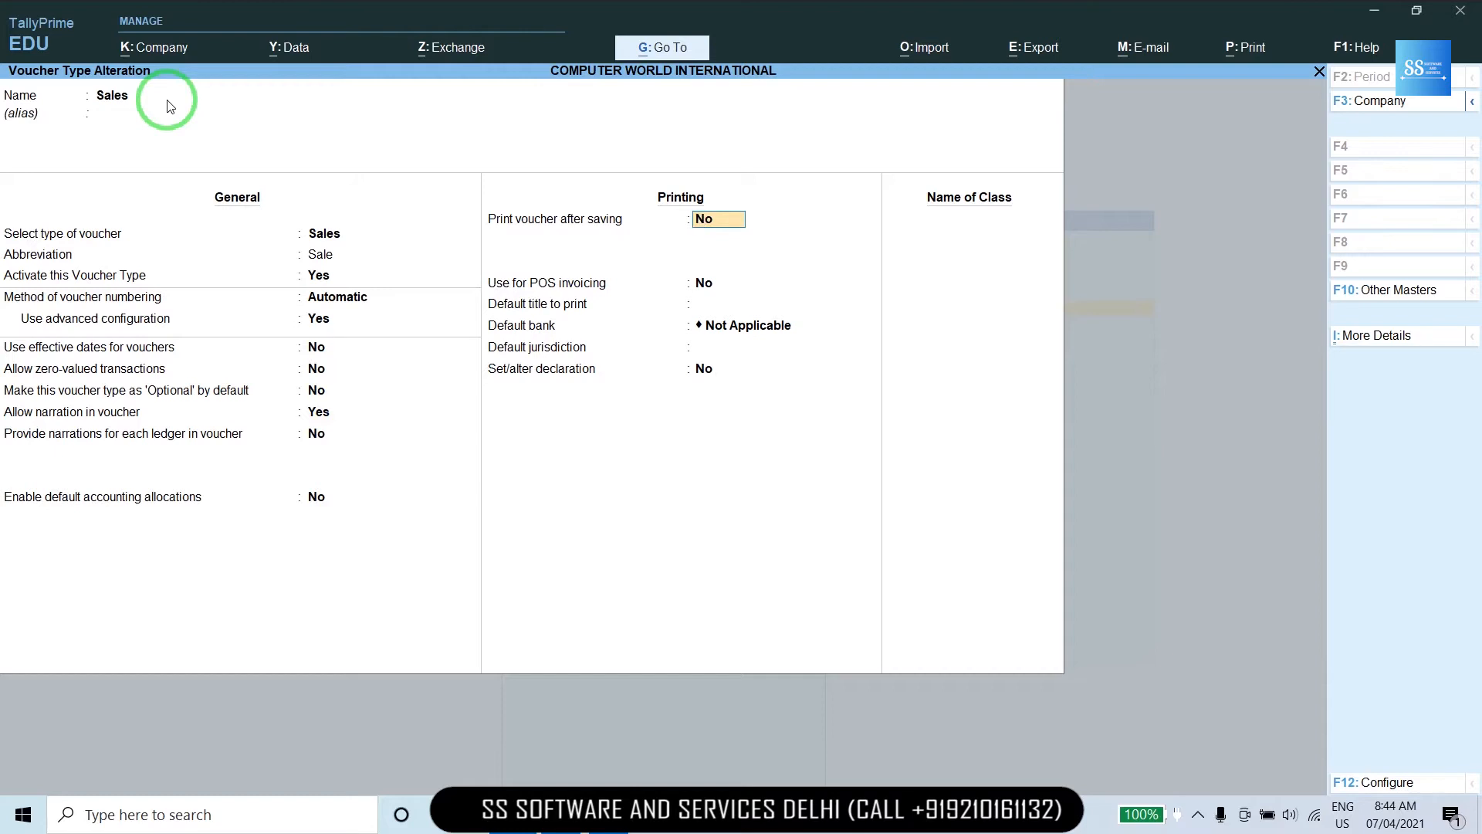
text(Y)
key(Return)
key(ctrl)
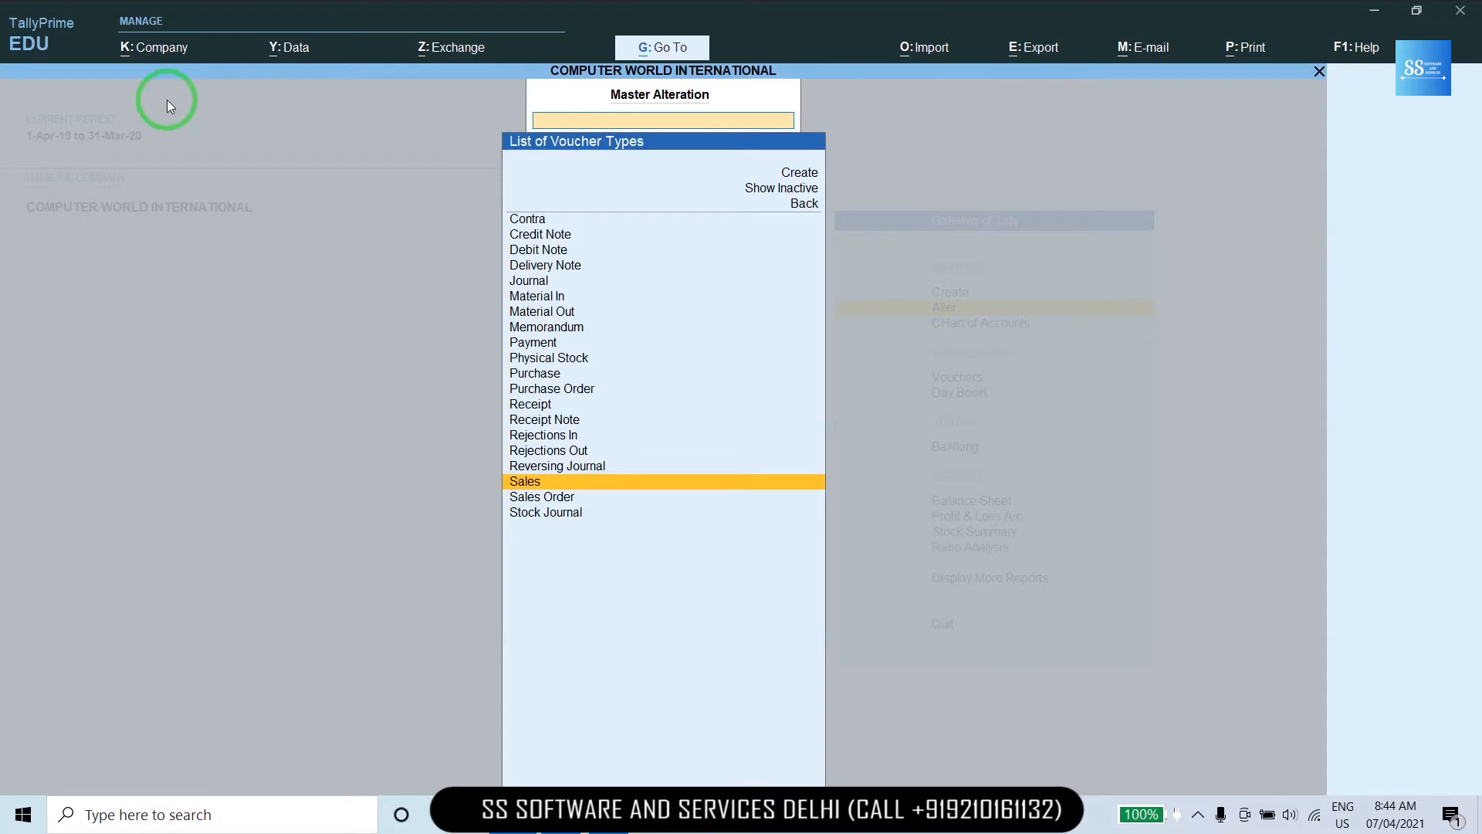
Open a new Sales voucher, now numbered 1/2019-20, and switch to Project 1.pdf.
key(Escape)
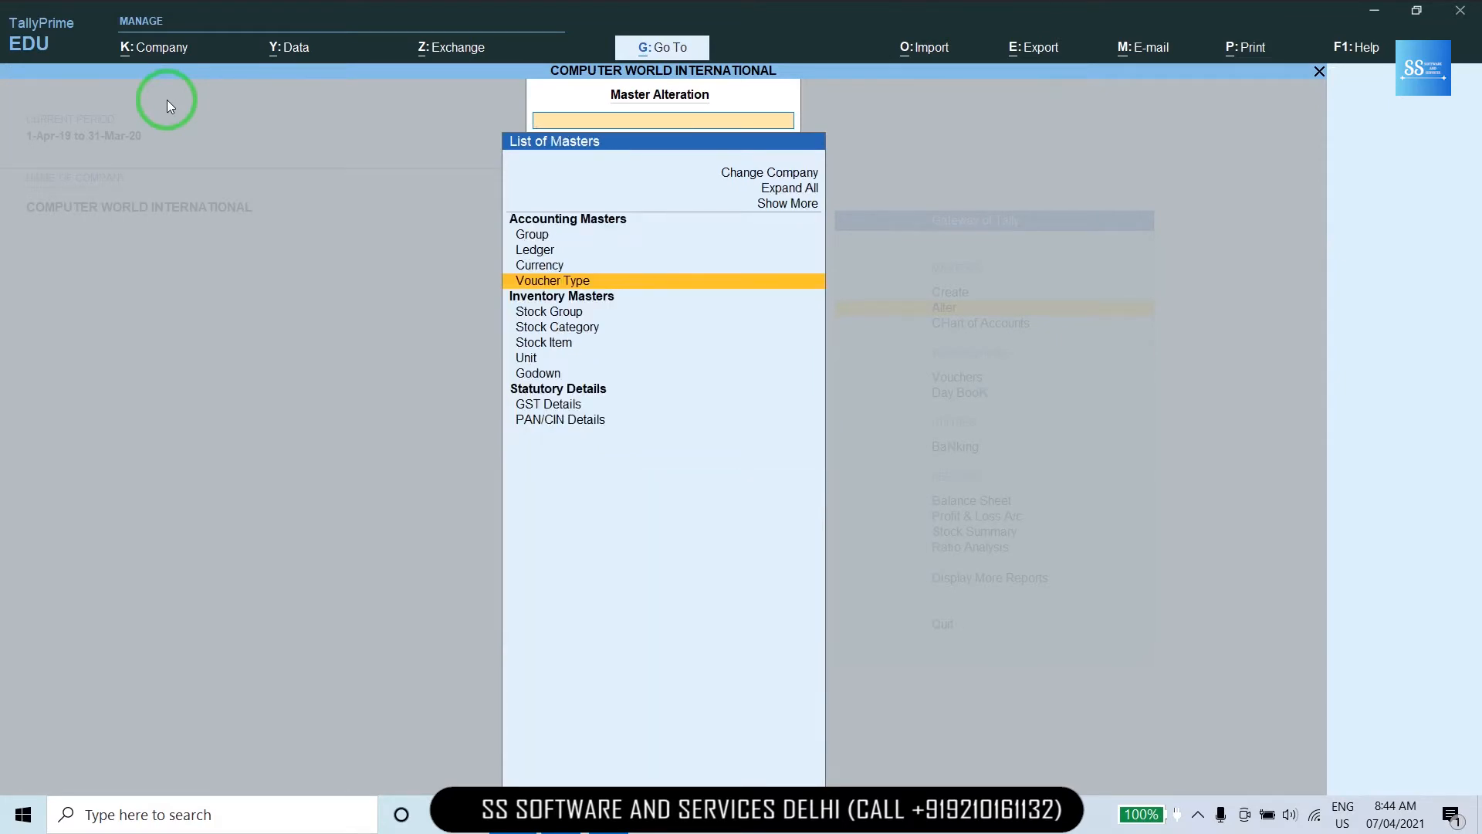
key(Escape)
key(Down)
key(Down)
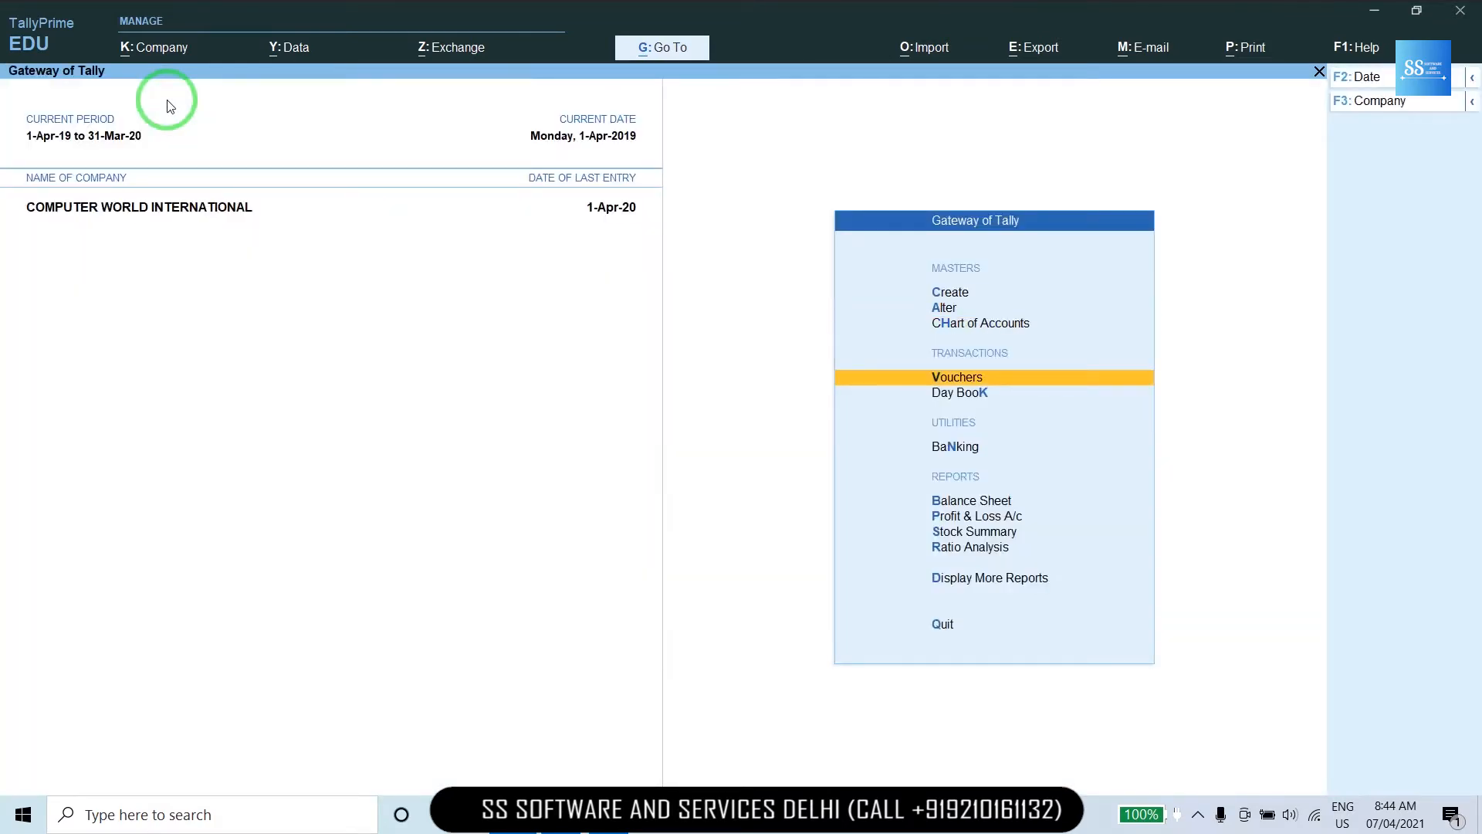
key(Return)
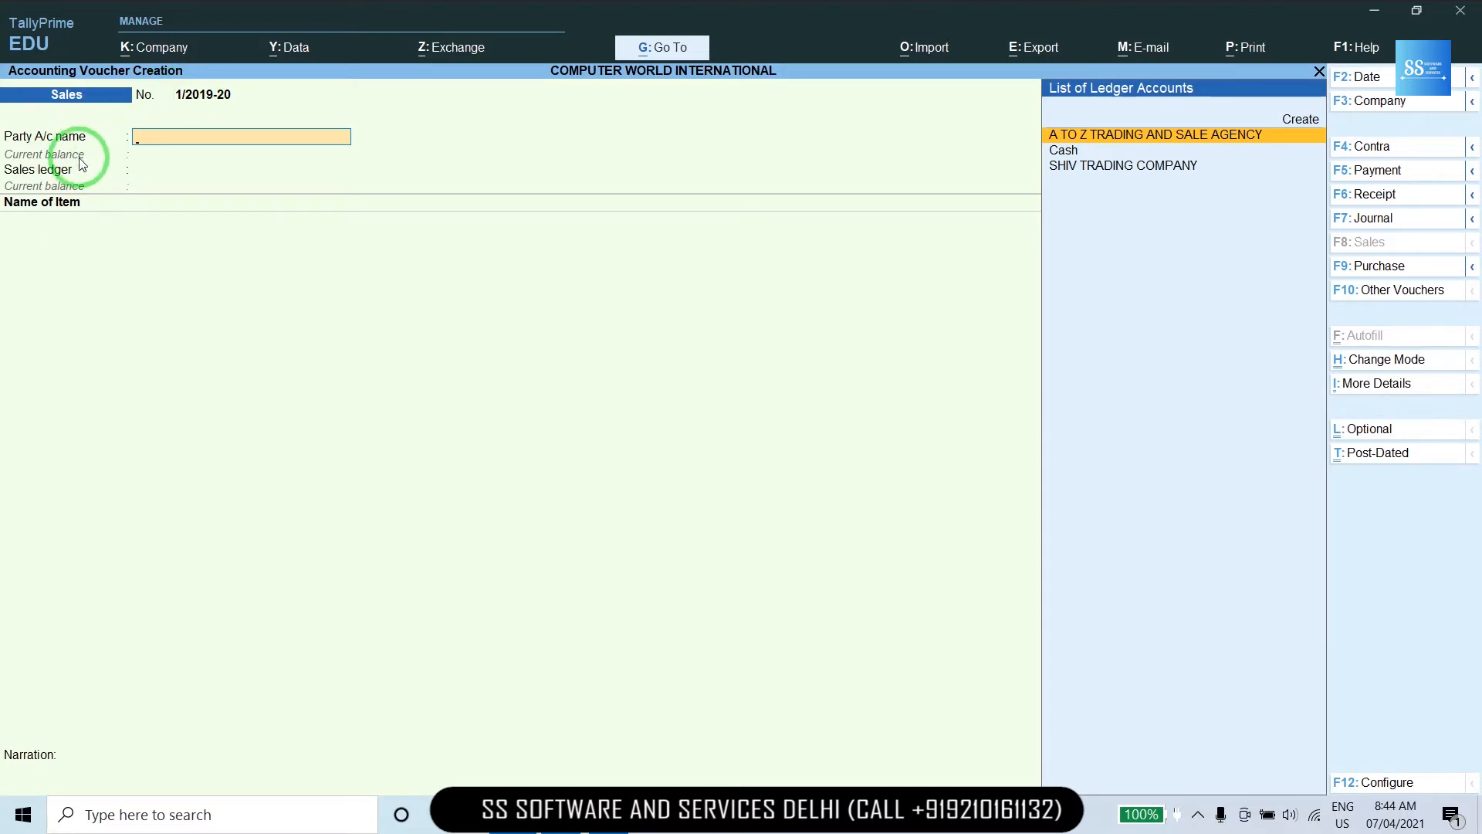
key(alt+Tab)
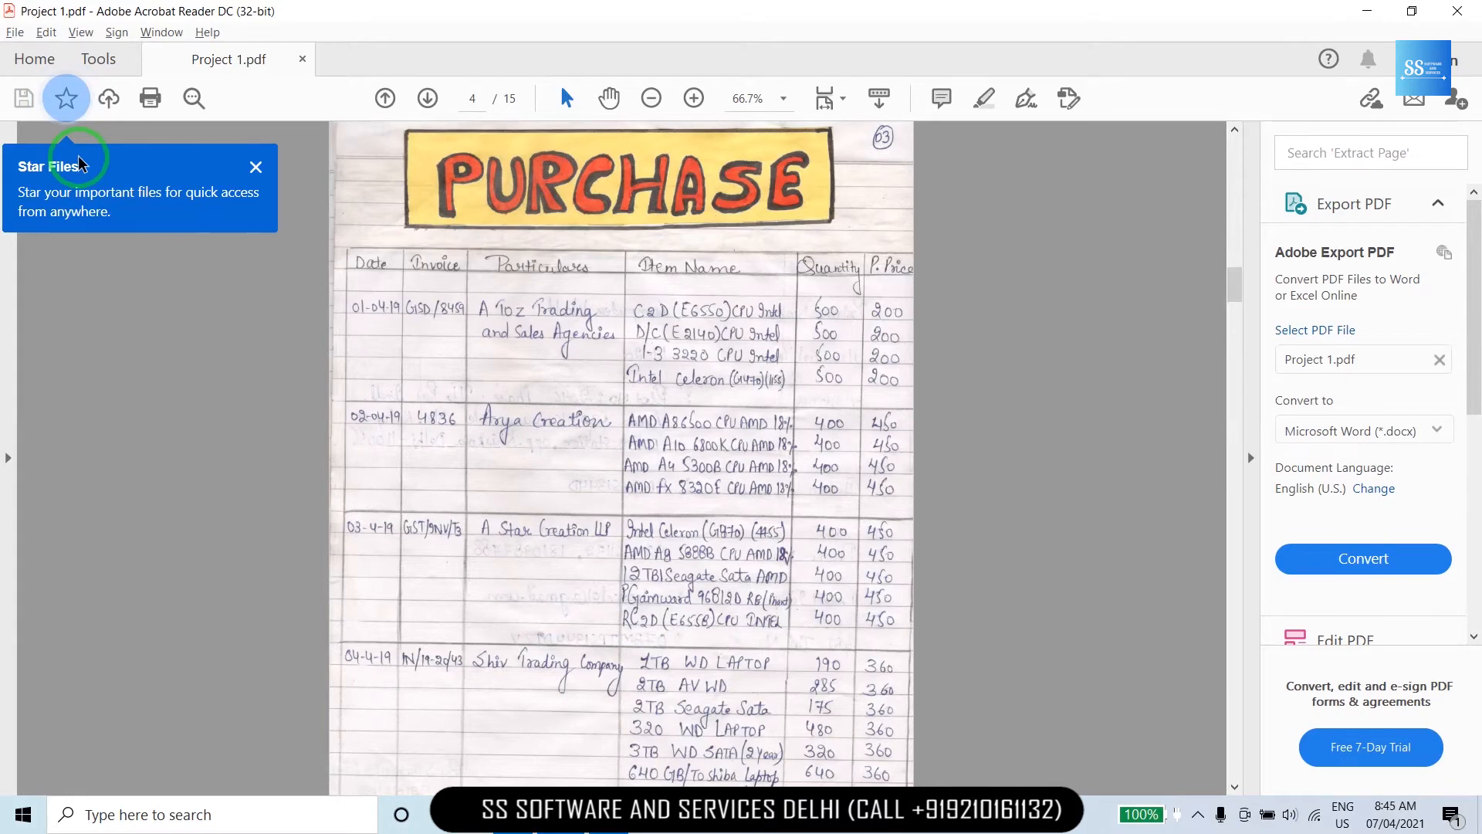
Check the SALES page in the PDF, then enter 1-4 as the Sales voucher date.
key(Page_Down)
key(Page_Down)
key(Page_Down)
key(Page_Down)
key(Page_Down)
key(Page_Down)
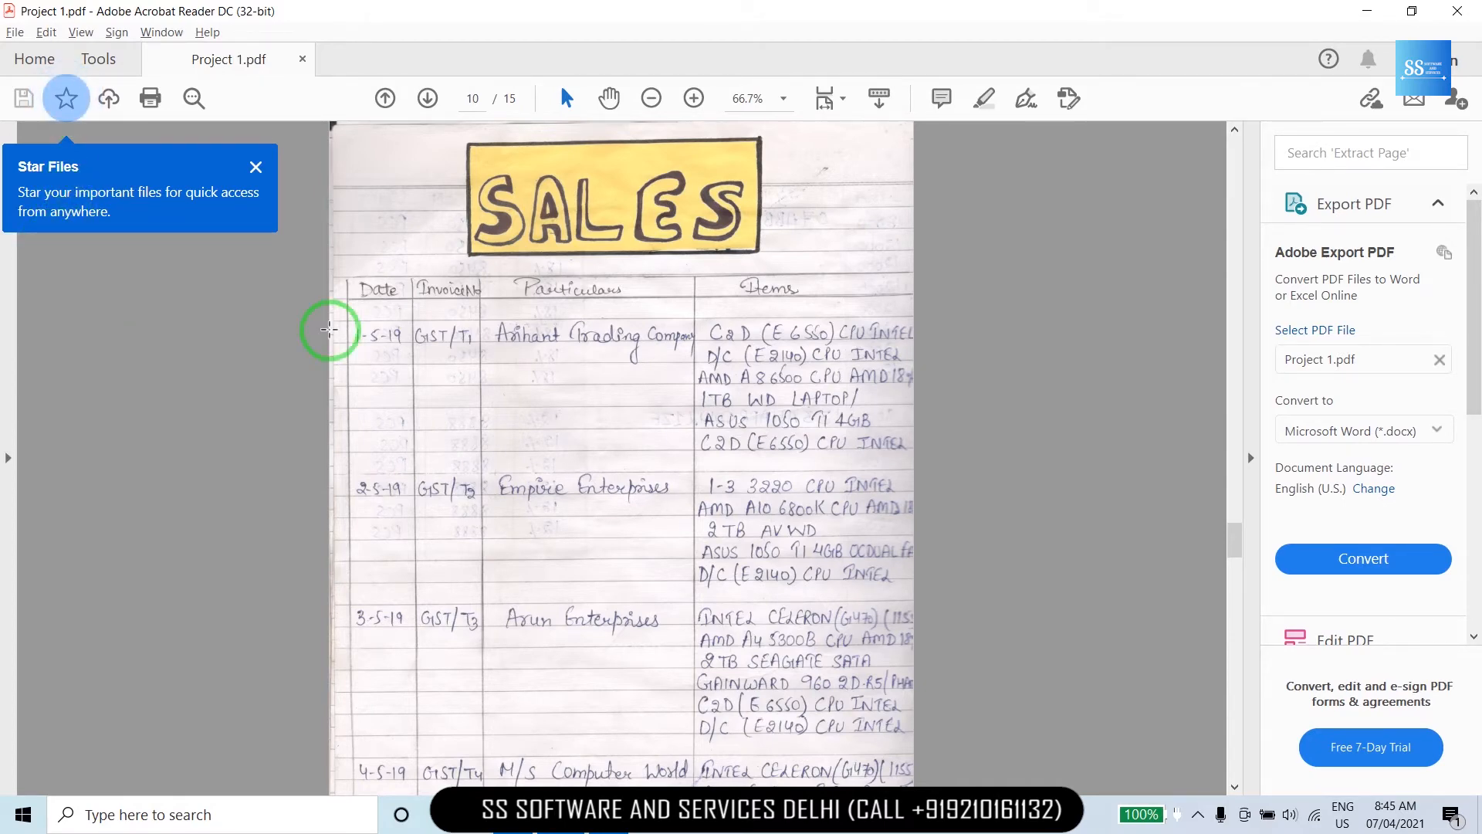
key(alt+Tab)
key(F2)
text(1)
text(-4)
key(Return)
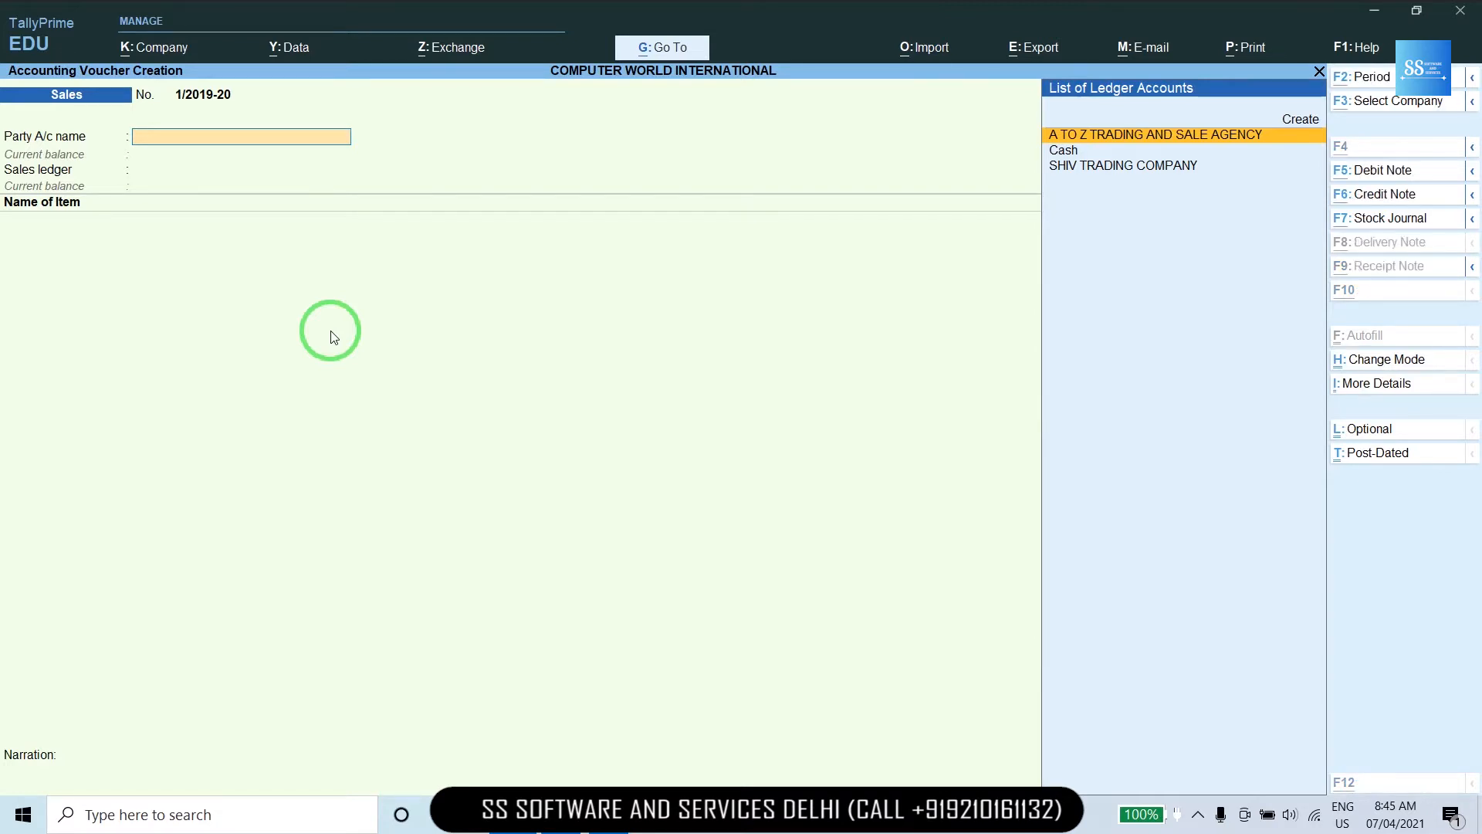
Create party ledger ARIHANT TRADING COMPANY under Sundry Debtors.
key(alt+c)
text(ARIHANT)
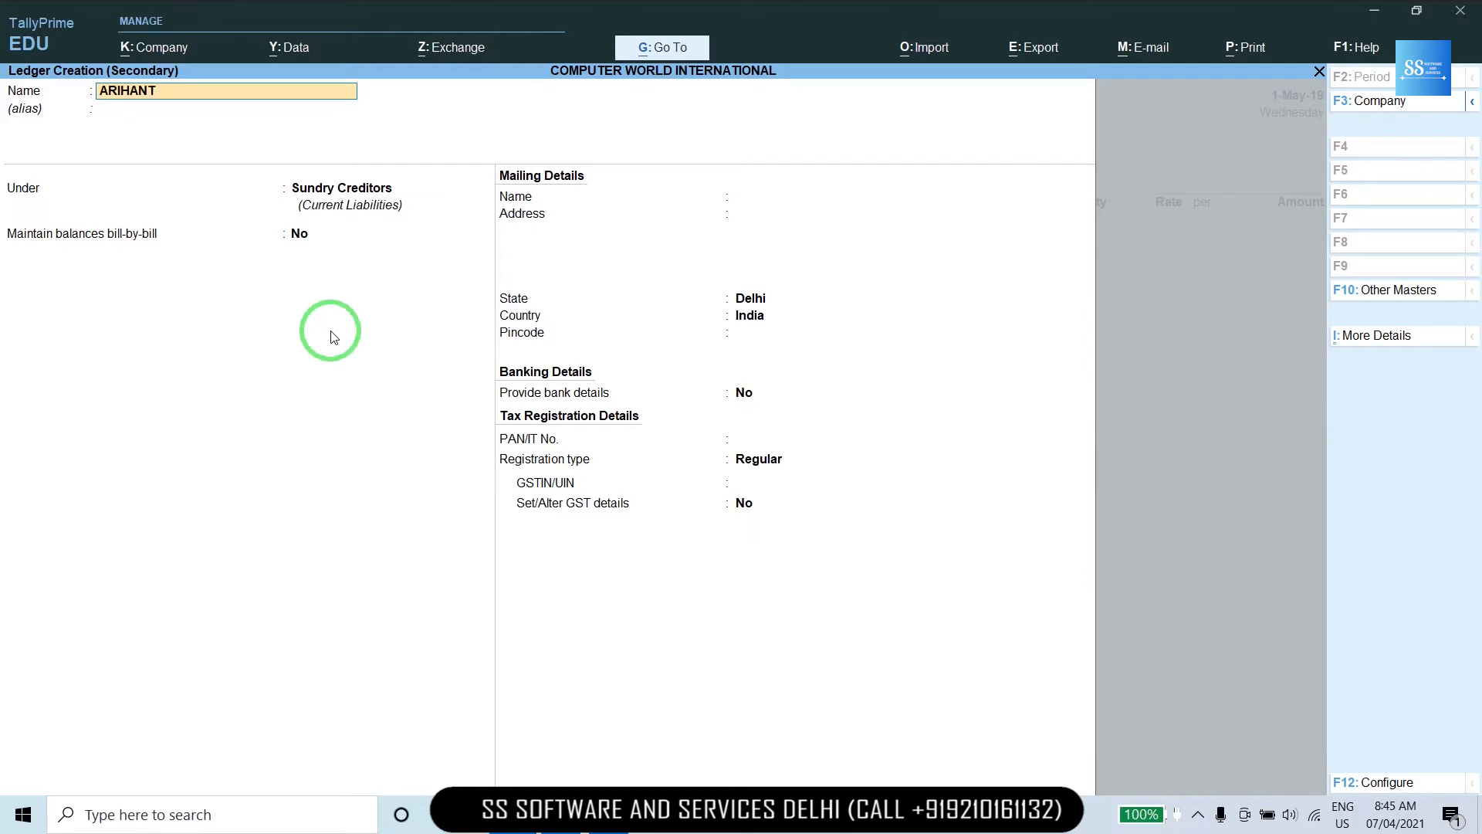
text( TRADING COMPANY)
key(Return)
text(SUN)
key(Down)
key(Down)
key(Return)
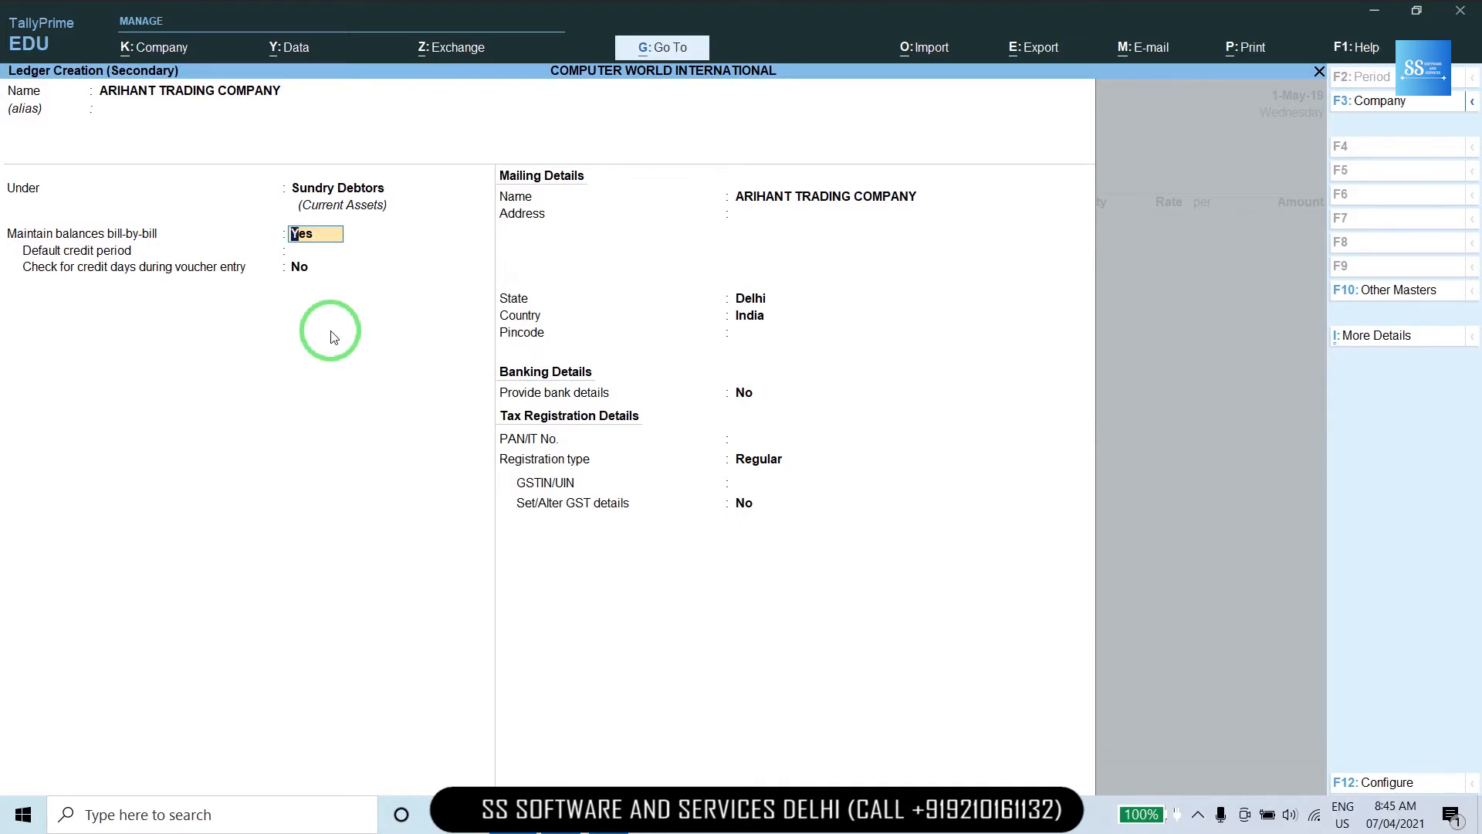
Set bill-by-bill tracking to No, pass the mailing fields, and switch to the sales register PDF.
text(N)
key(Return)
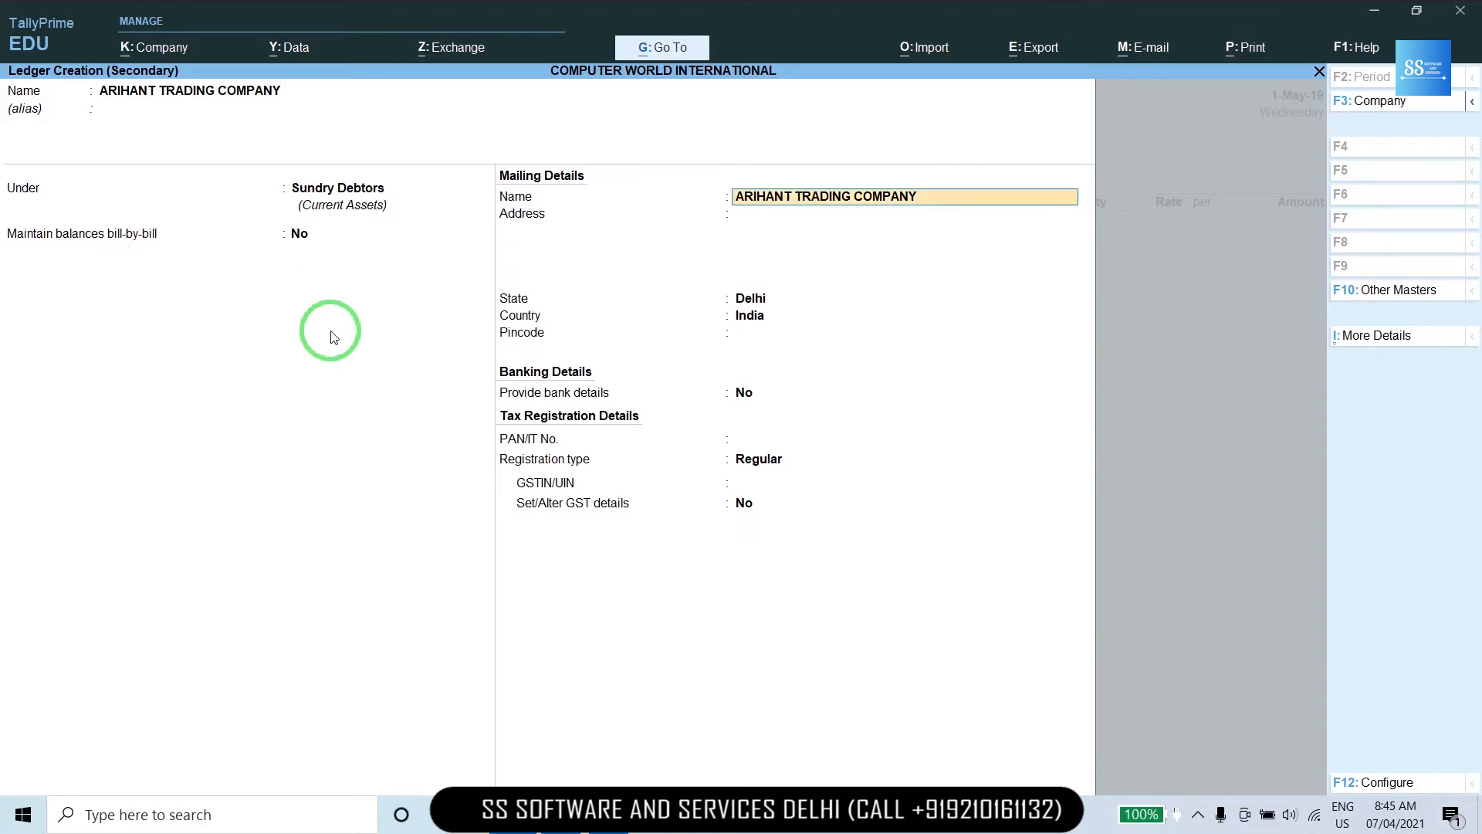
key(Return)
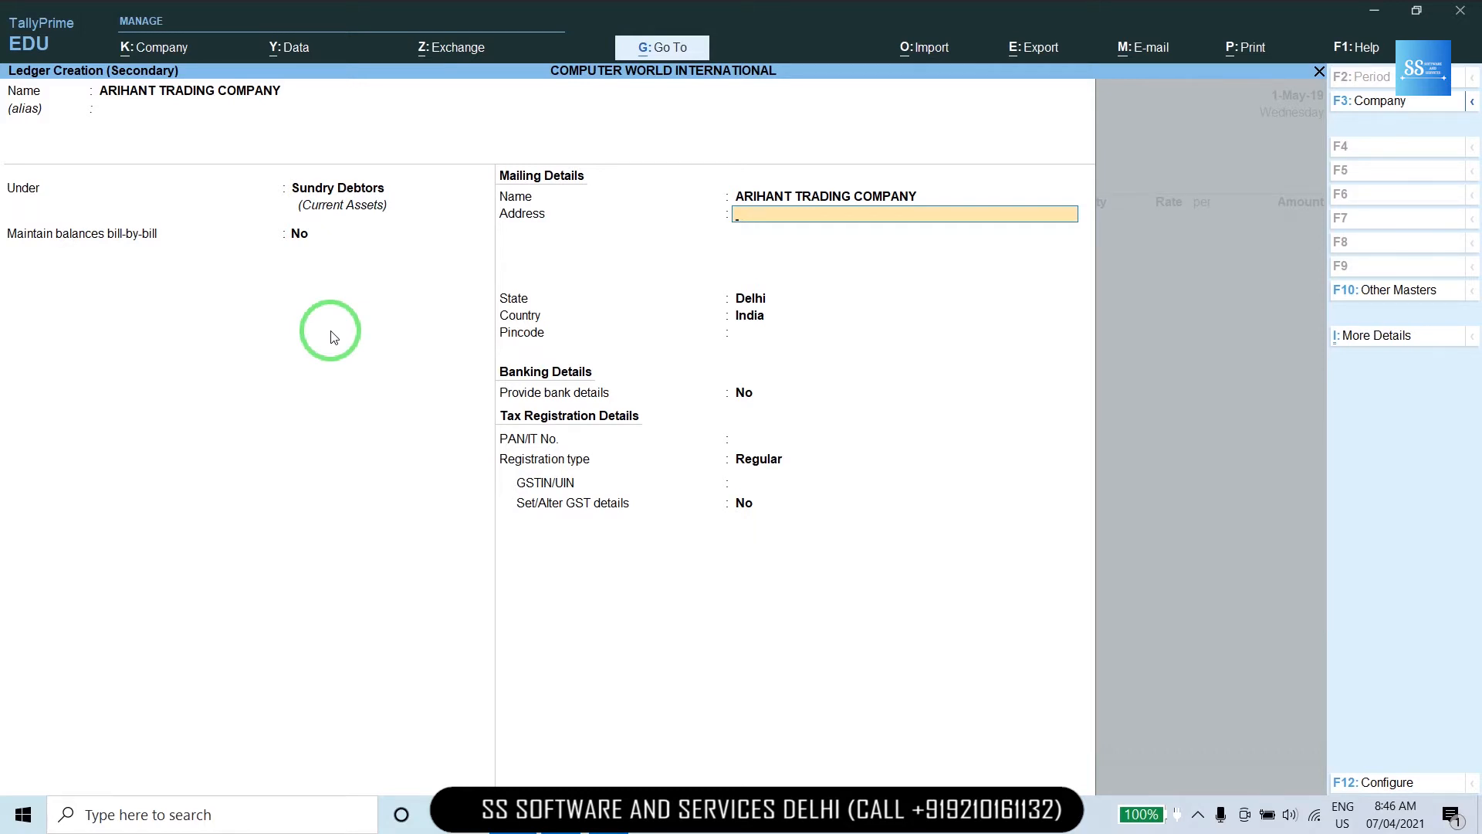
key(Return)
key(Return)
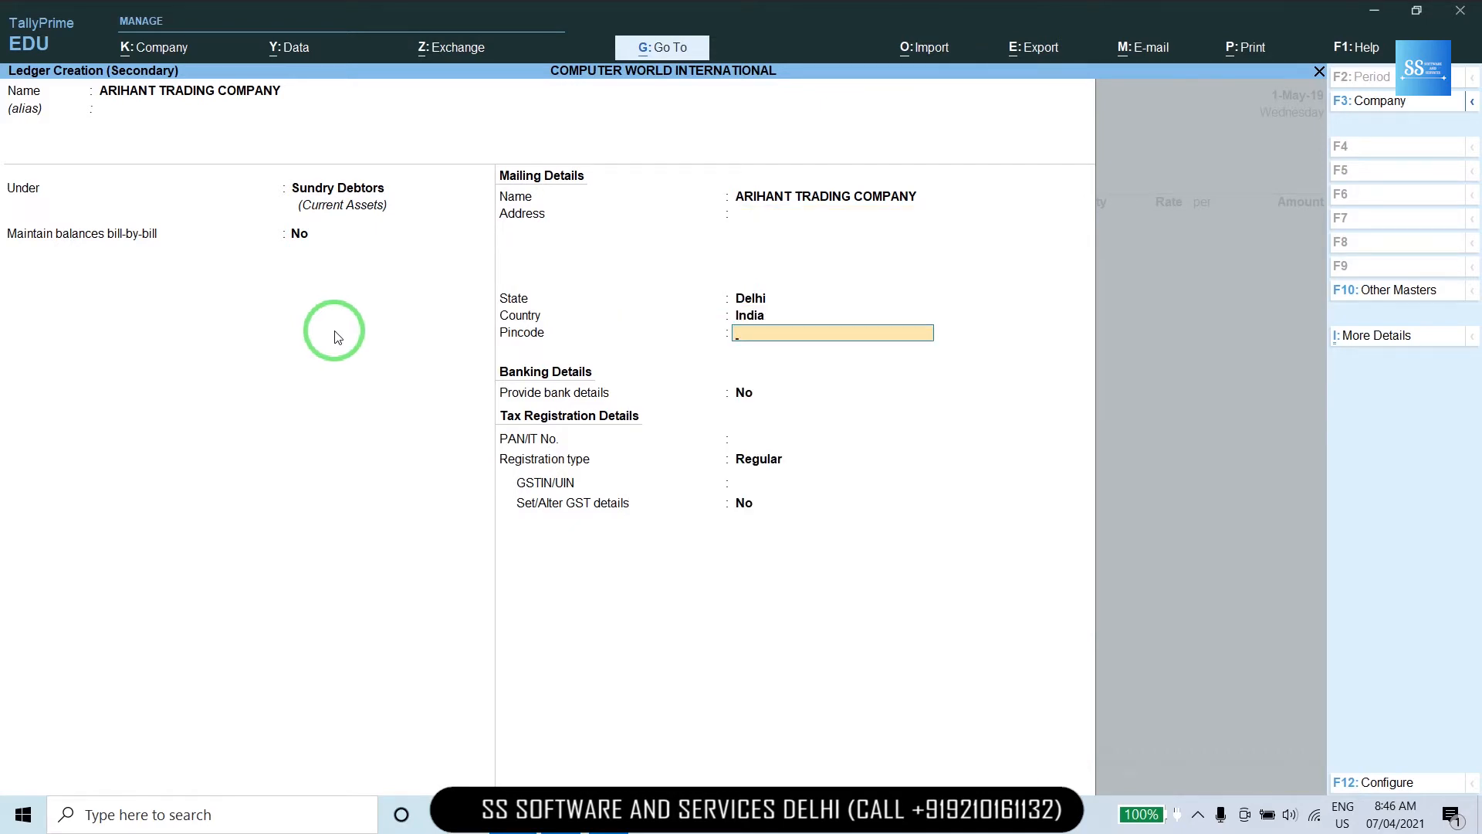
key(BackSpace)
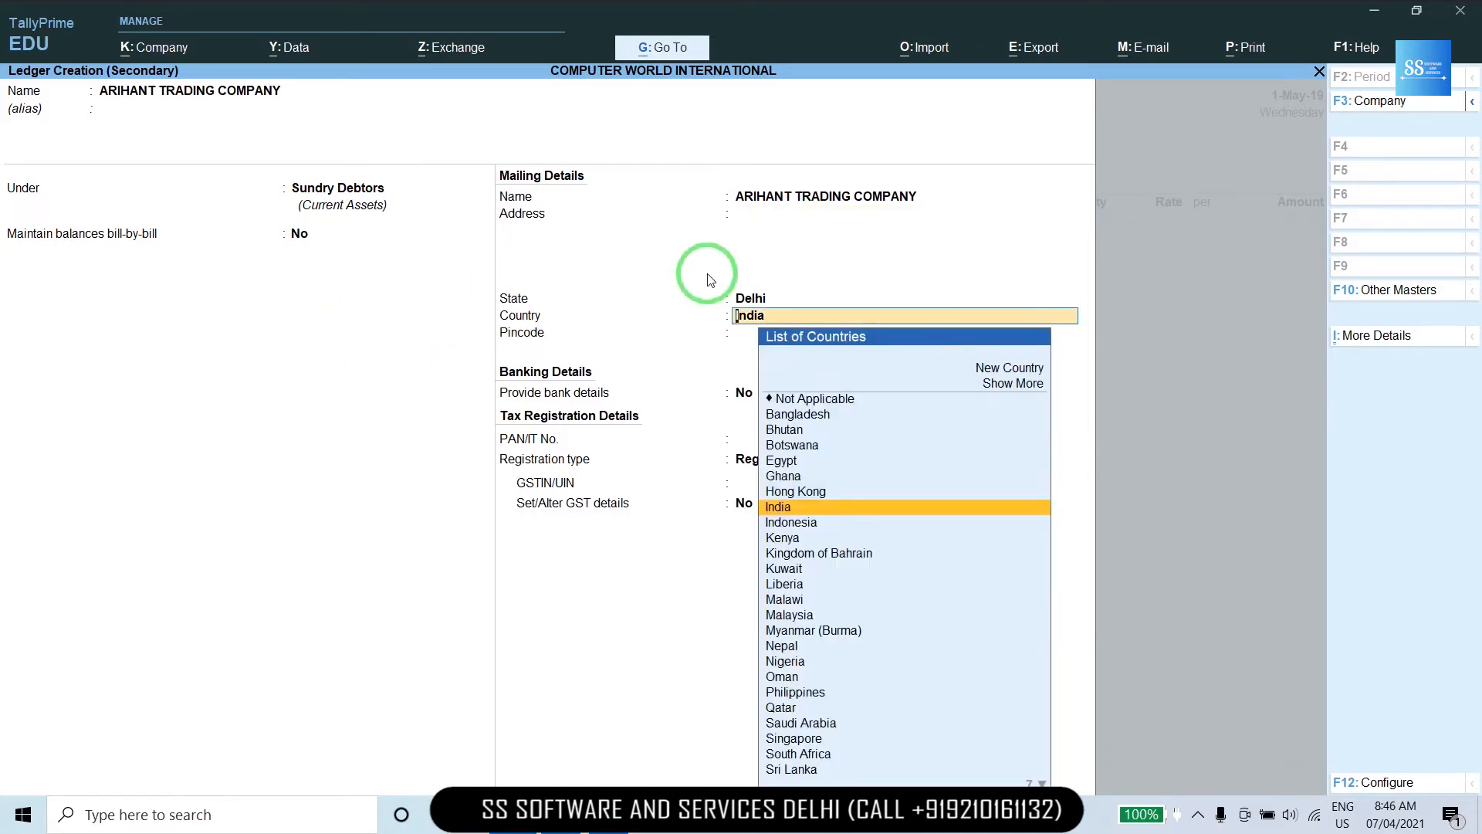
key(alt+Tab)
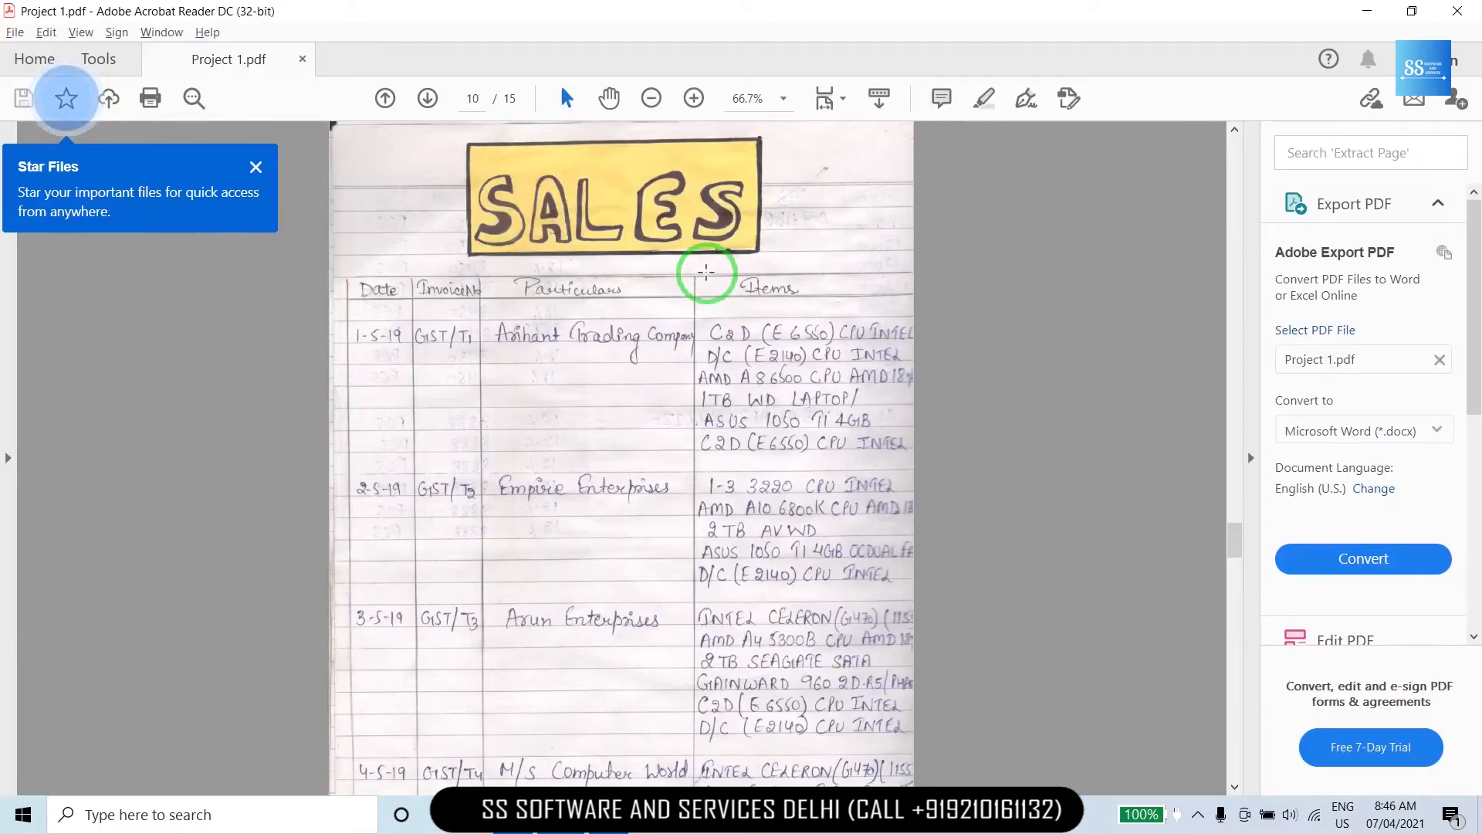
Scroll Project 1.pdf to page 11 to read the party's GSTIN, then return to TallyPrime.
scroll(706, 272, down, 3)
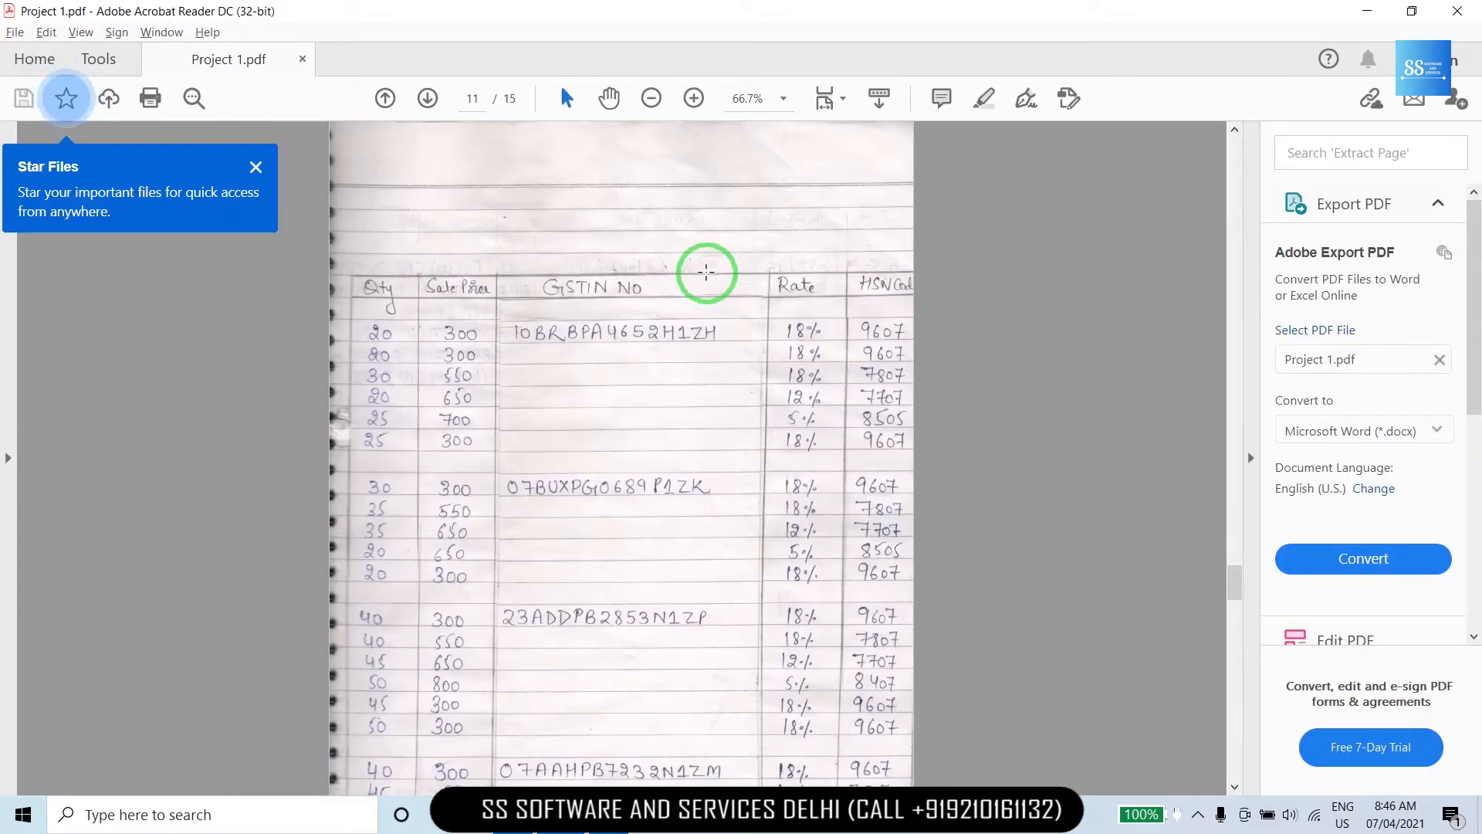
click(705, 271)
click(599, 331)
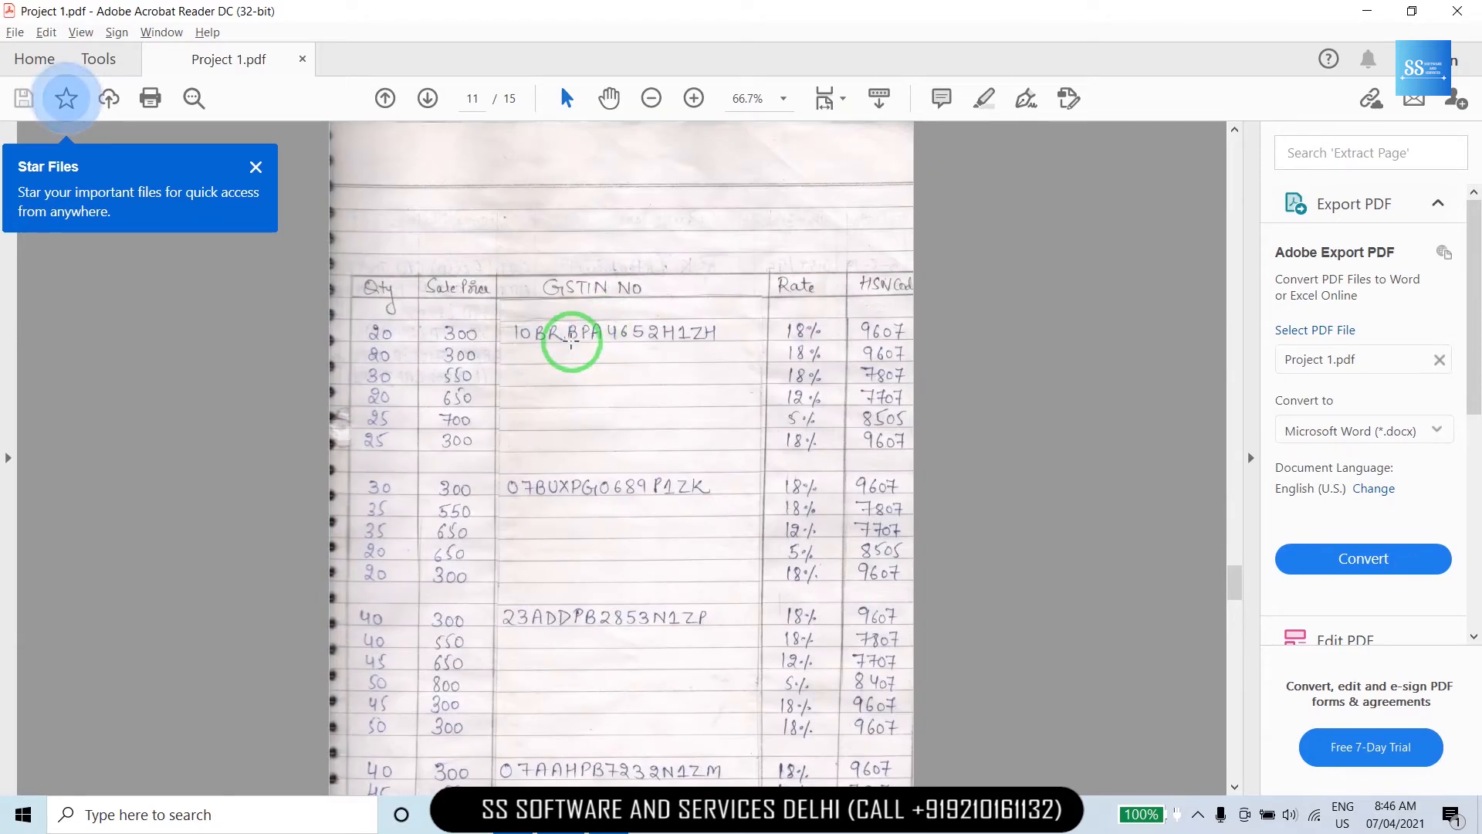
key(alt+Tab)
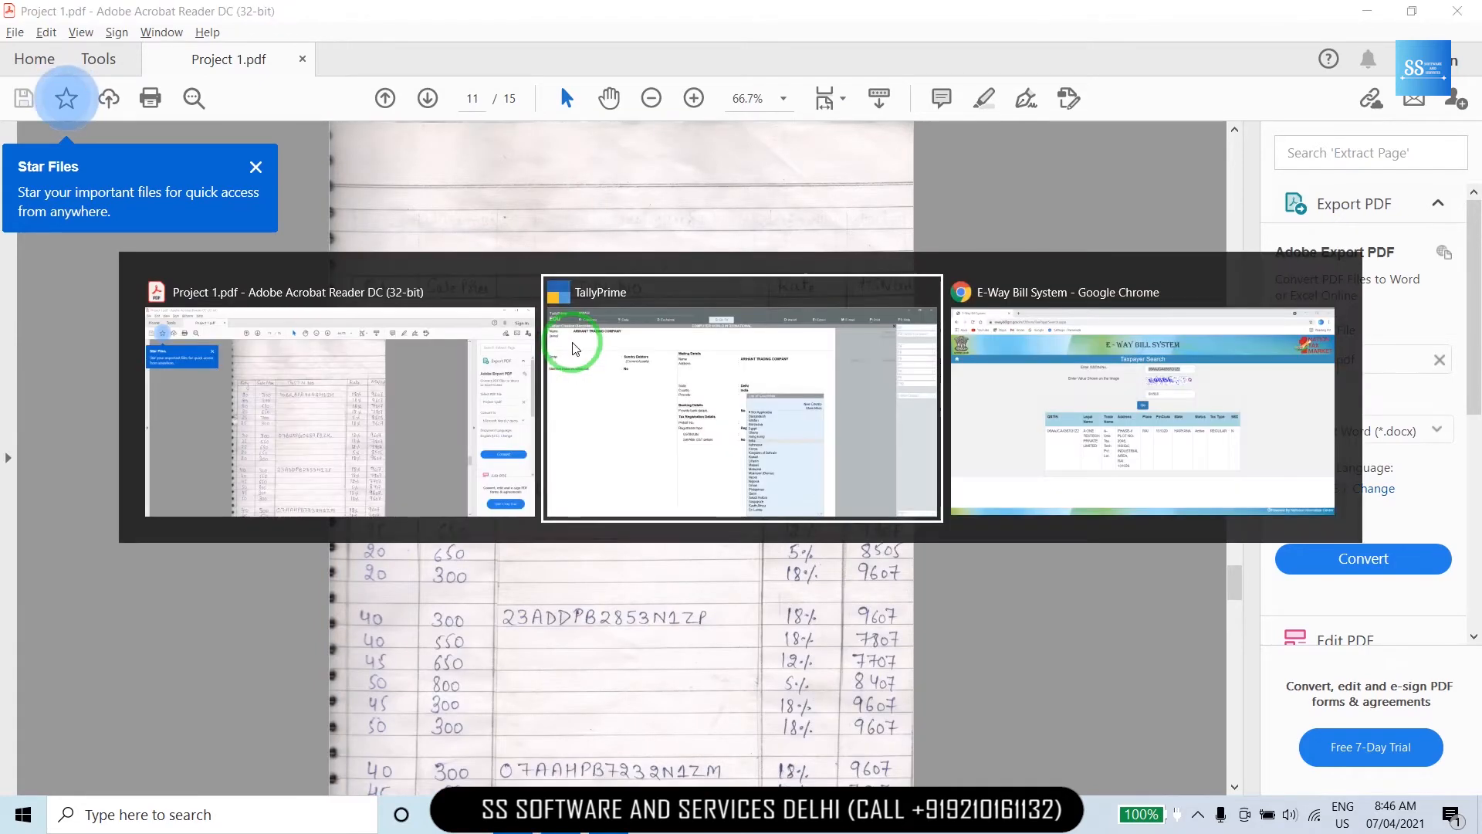
Set the ledger's country to India and state to Bihar.
text(Bi)
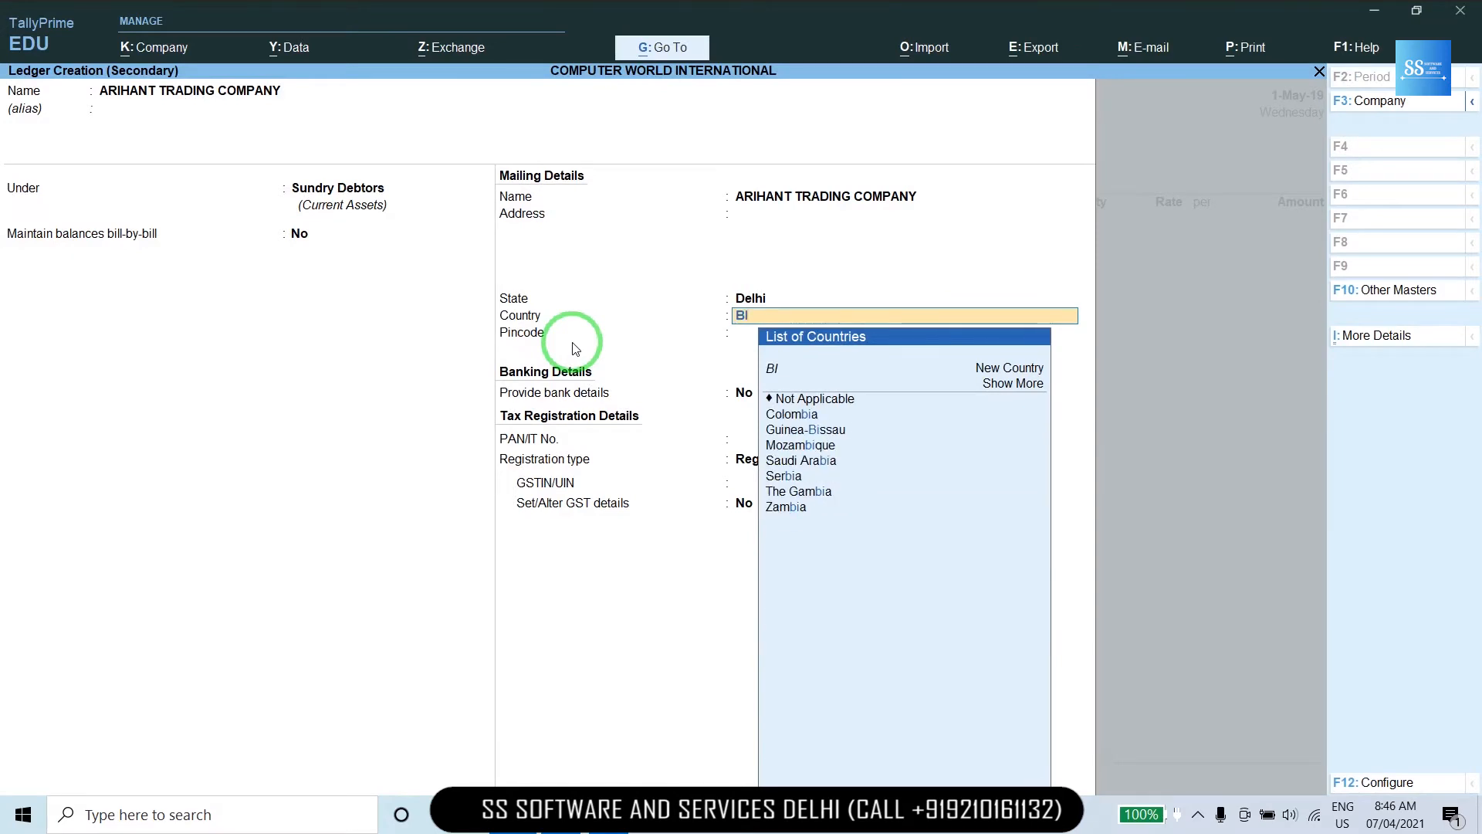
key(BackSpace)
key(BackSpace)
text(IN)
key(Return)
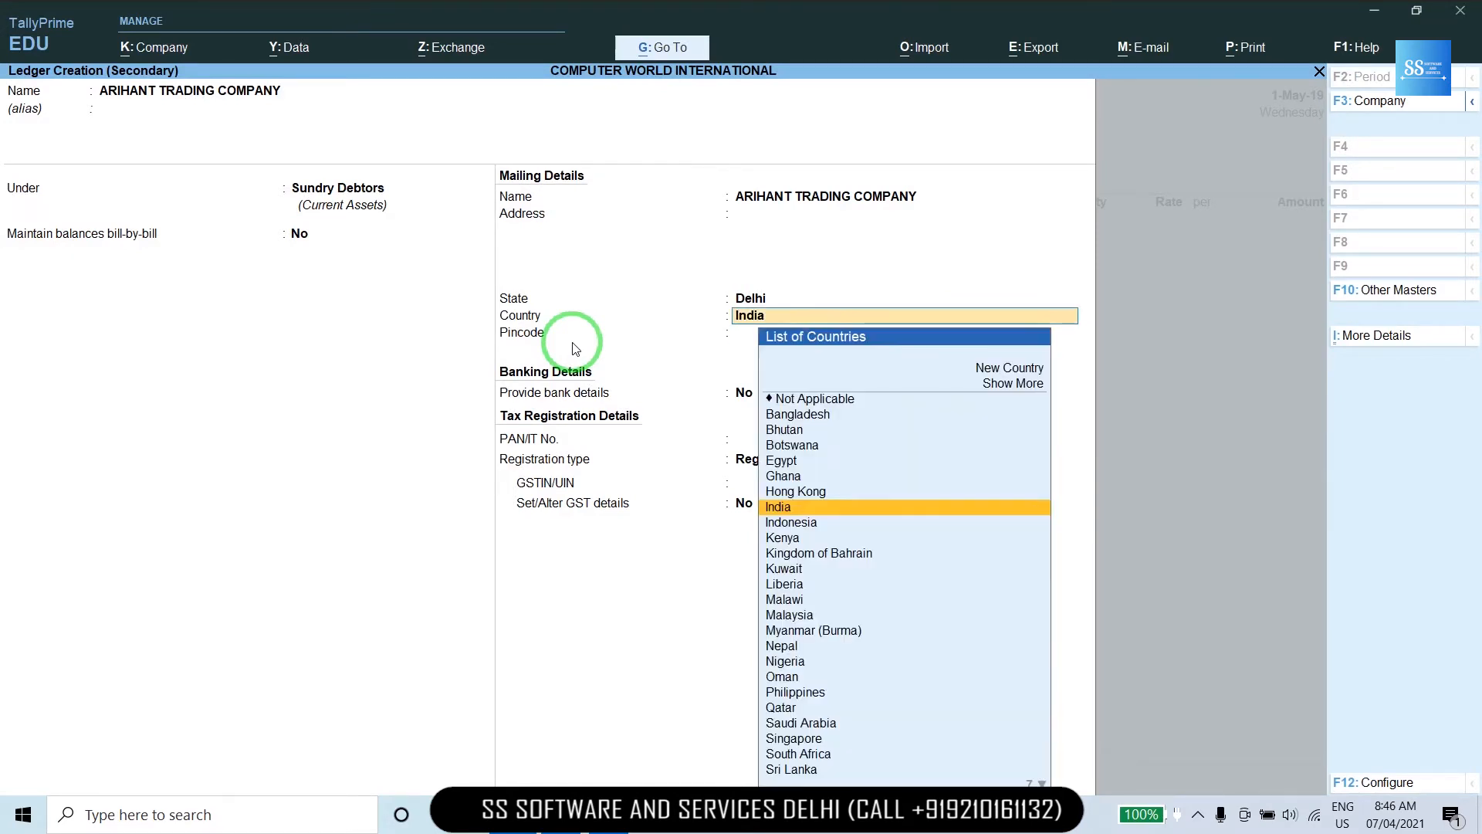
text(H)
key(BackSpace)
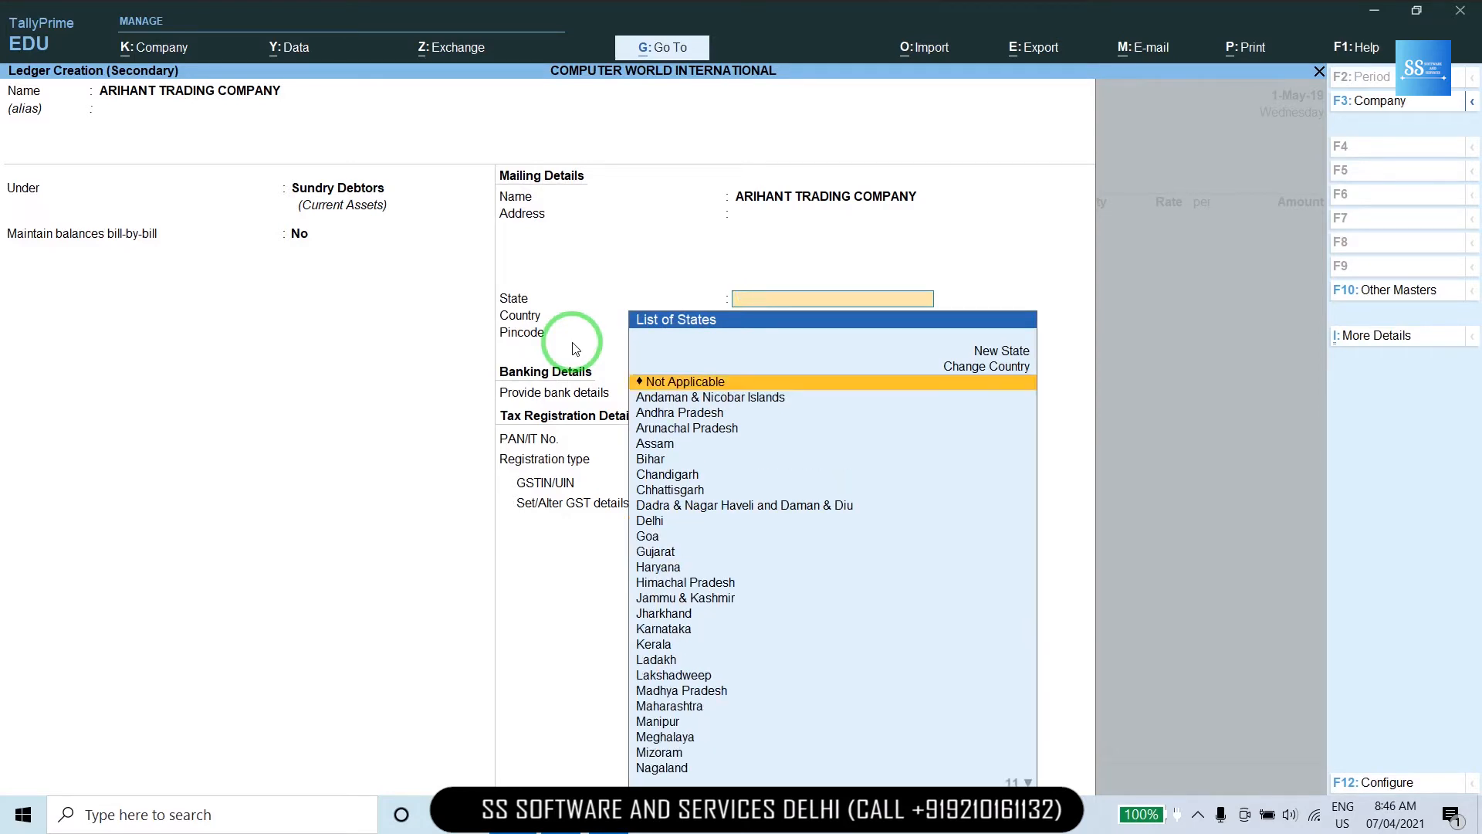
text(BI)
key(Return)
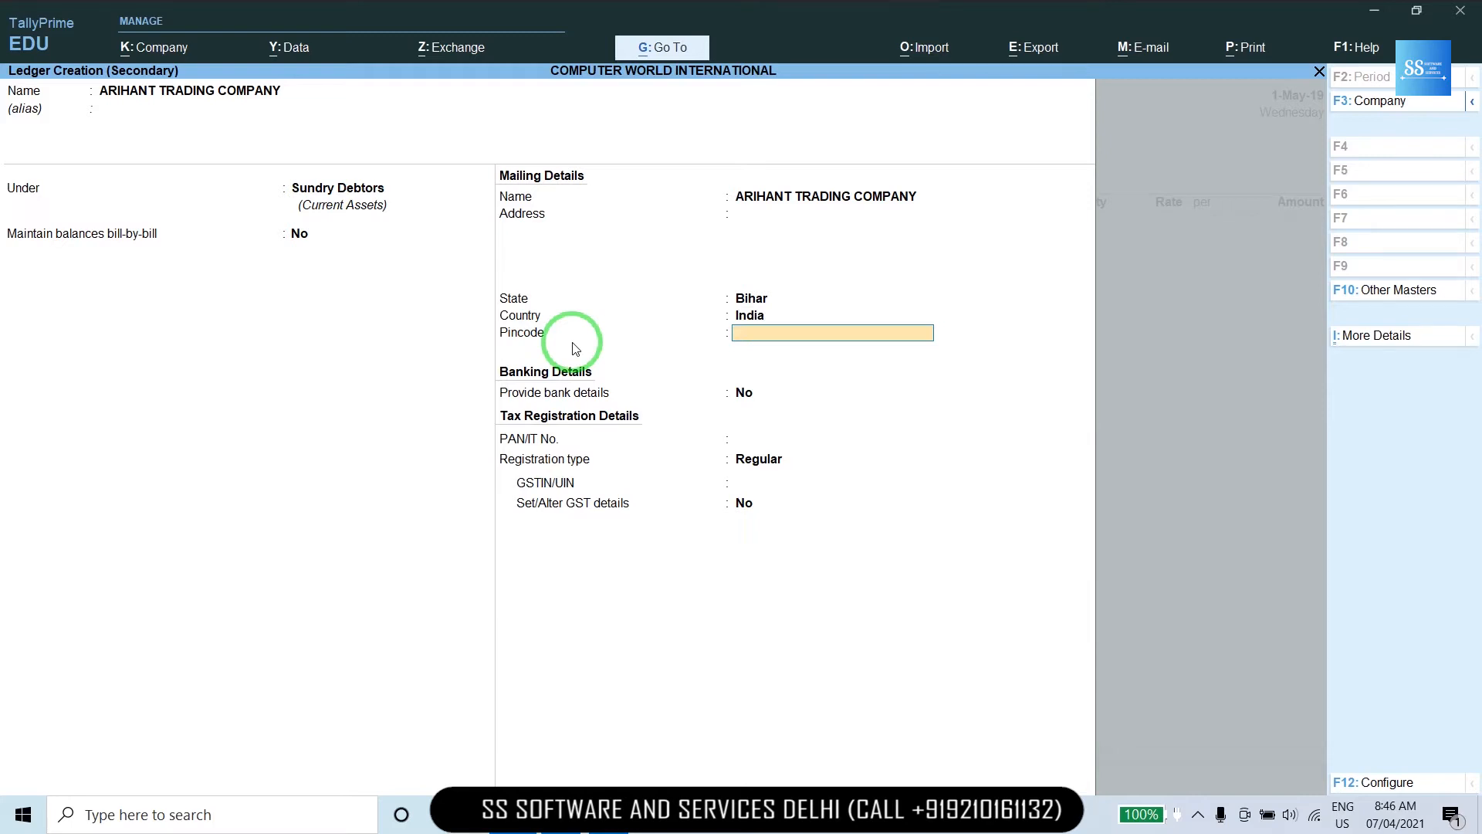
Fill in the party's GSTIN and keep Regular as the registration type.
key(Return)
key(Return)
key(Return)
key(Return)
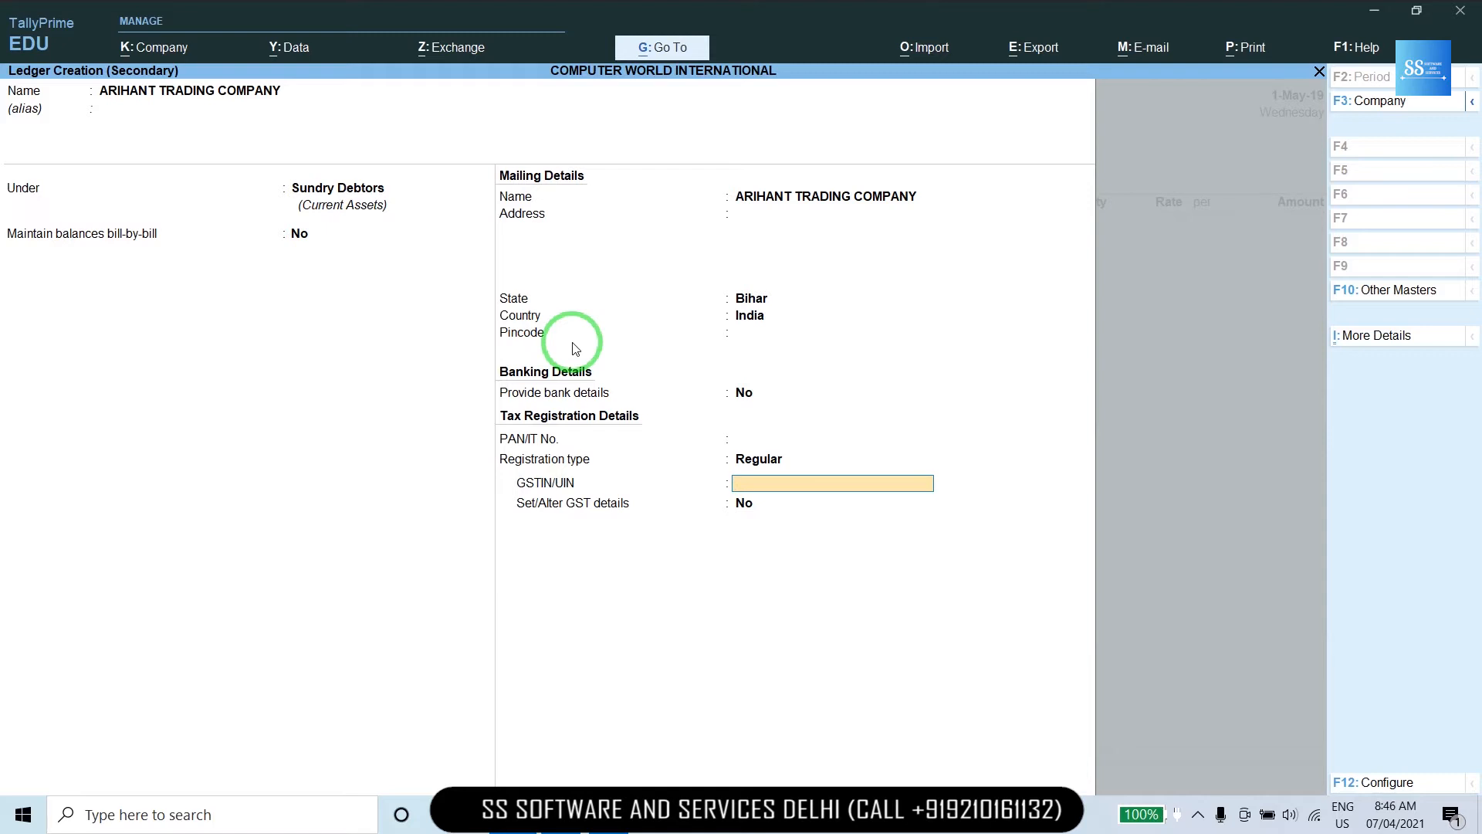
key(ctrl+alt+v)
key(Return)
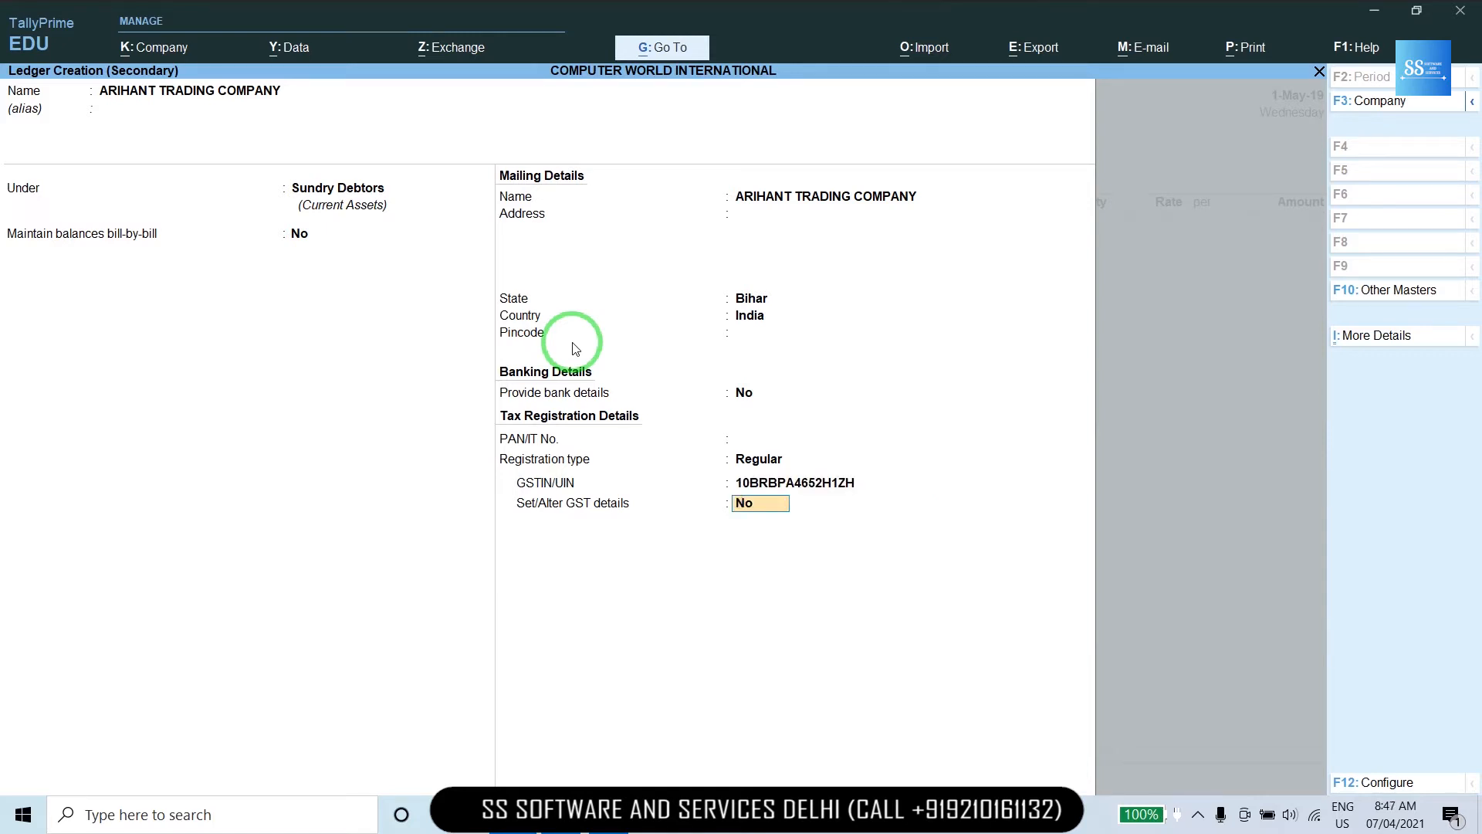
key(Up)
key(Up)
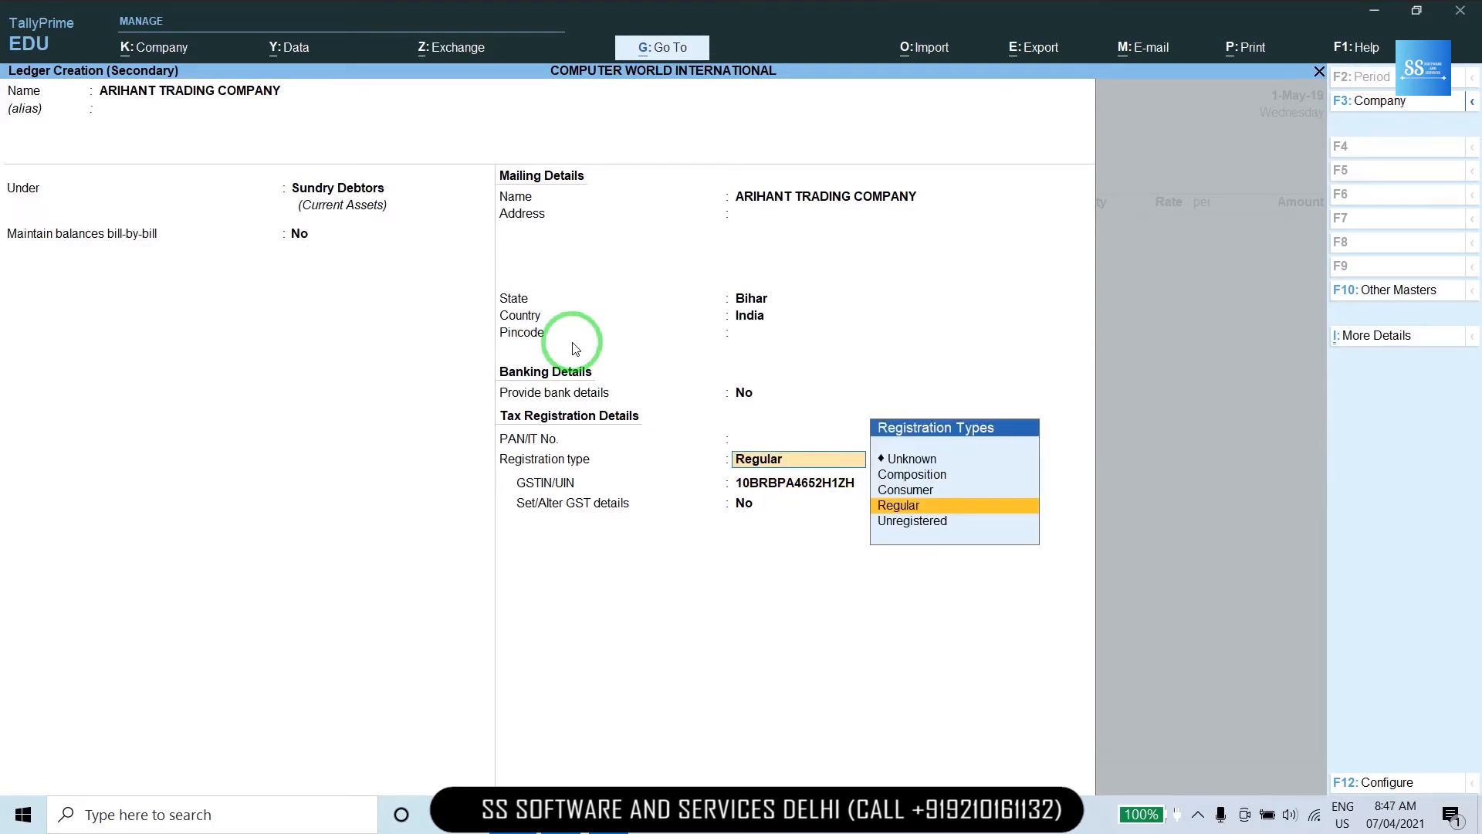
key(Up)
key(Up)
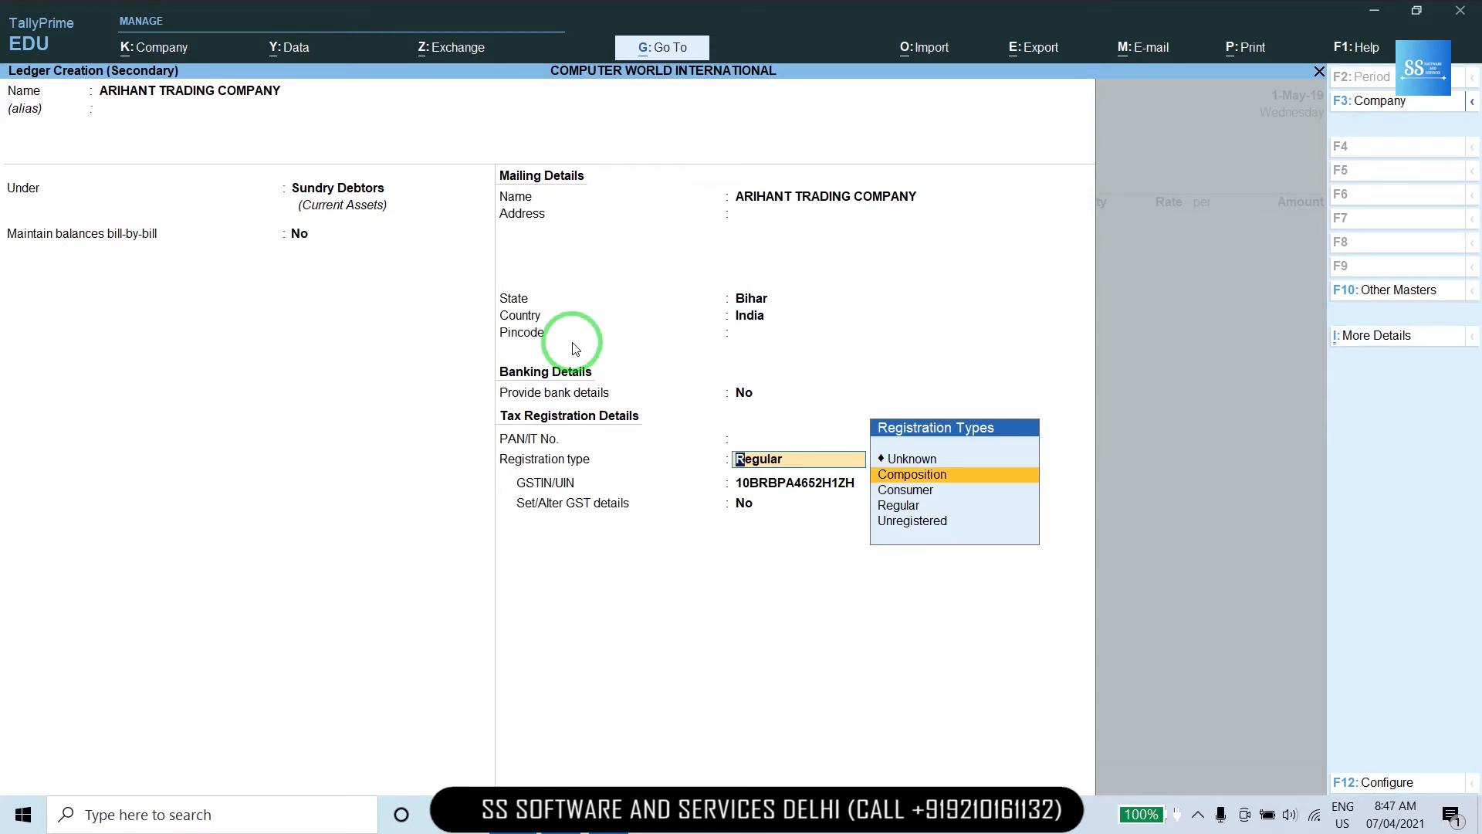
key(Down)
key(Down)
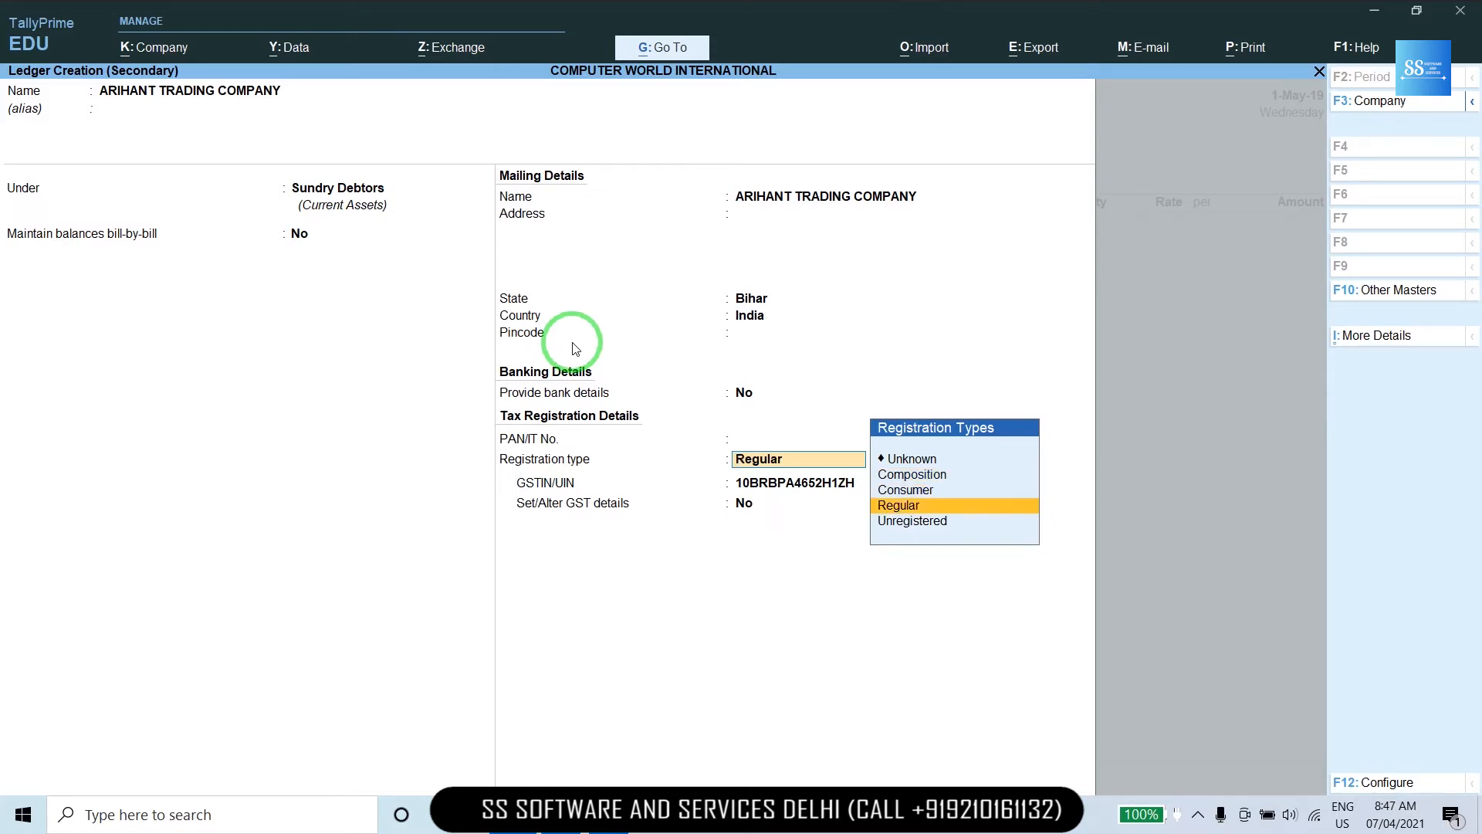
key(Down)
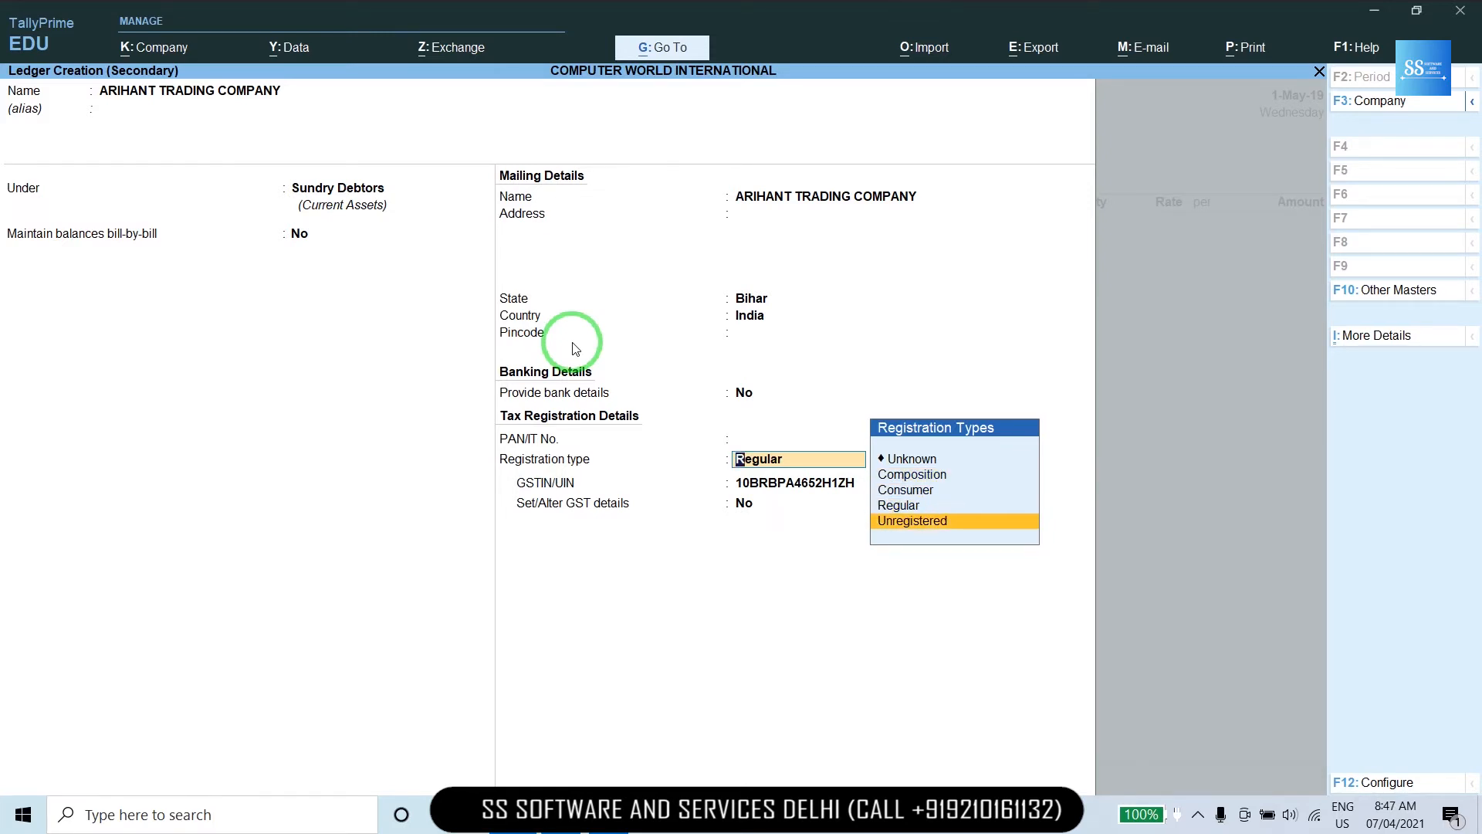
key(Up)
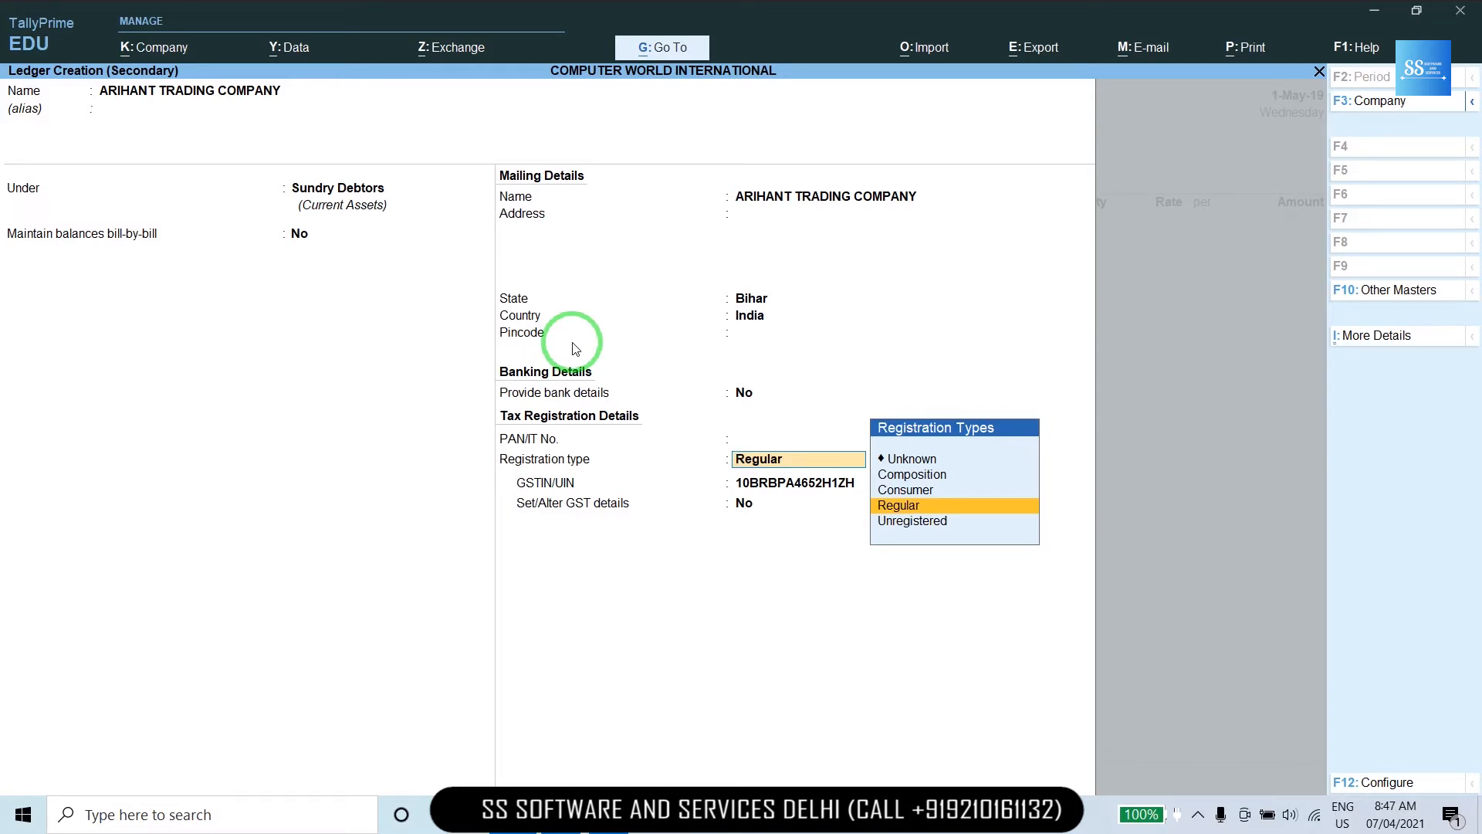
key(Return)
key(Return)
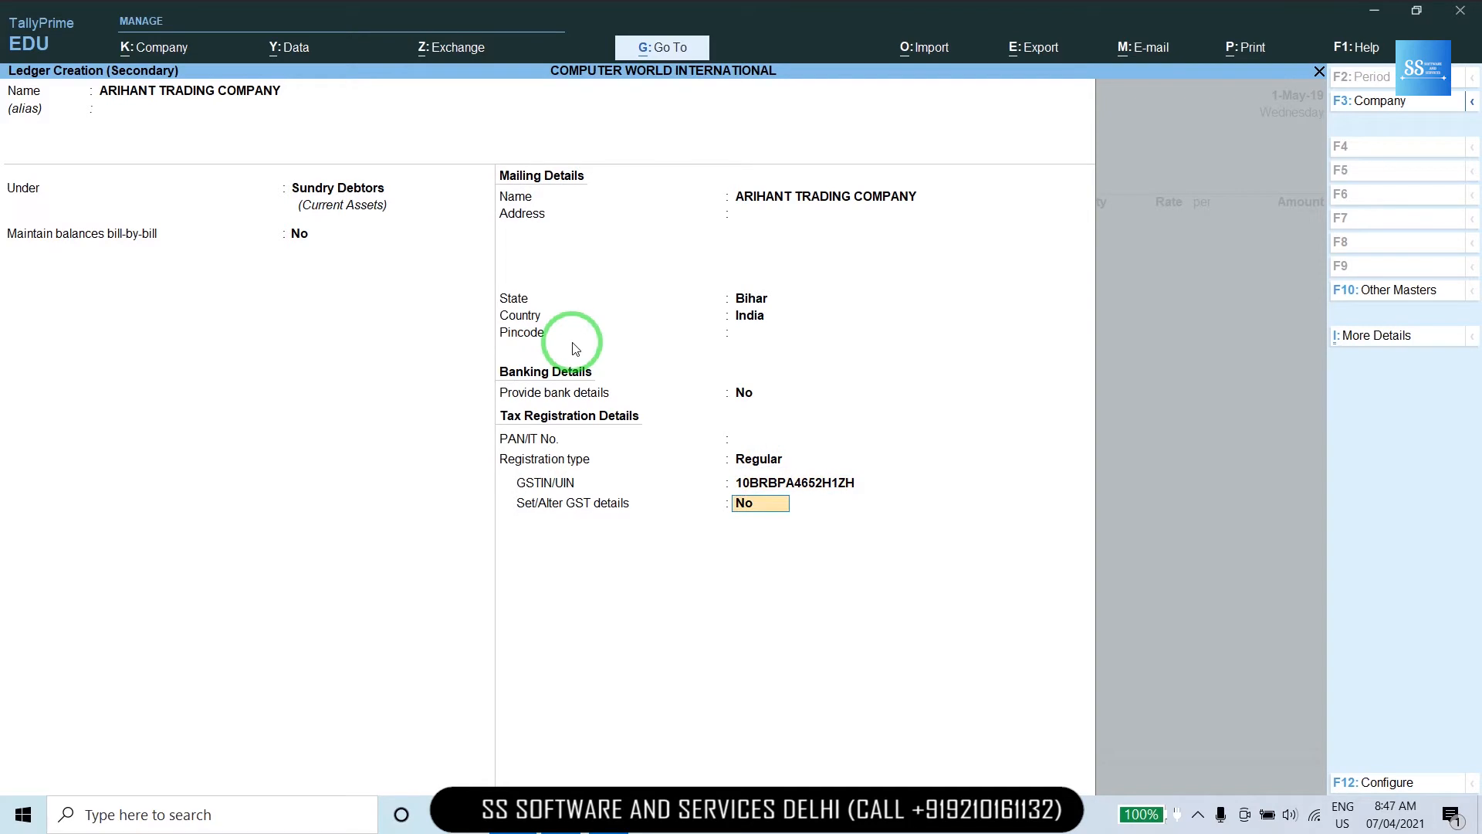
key(Return)
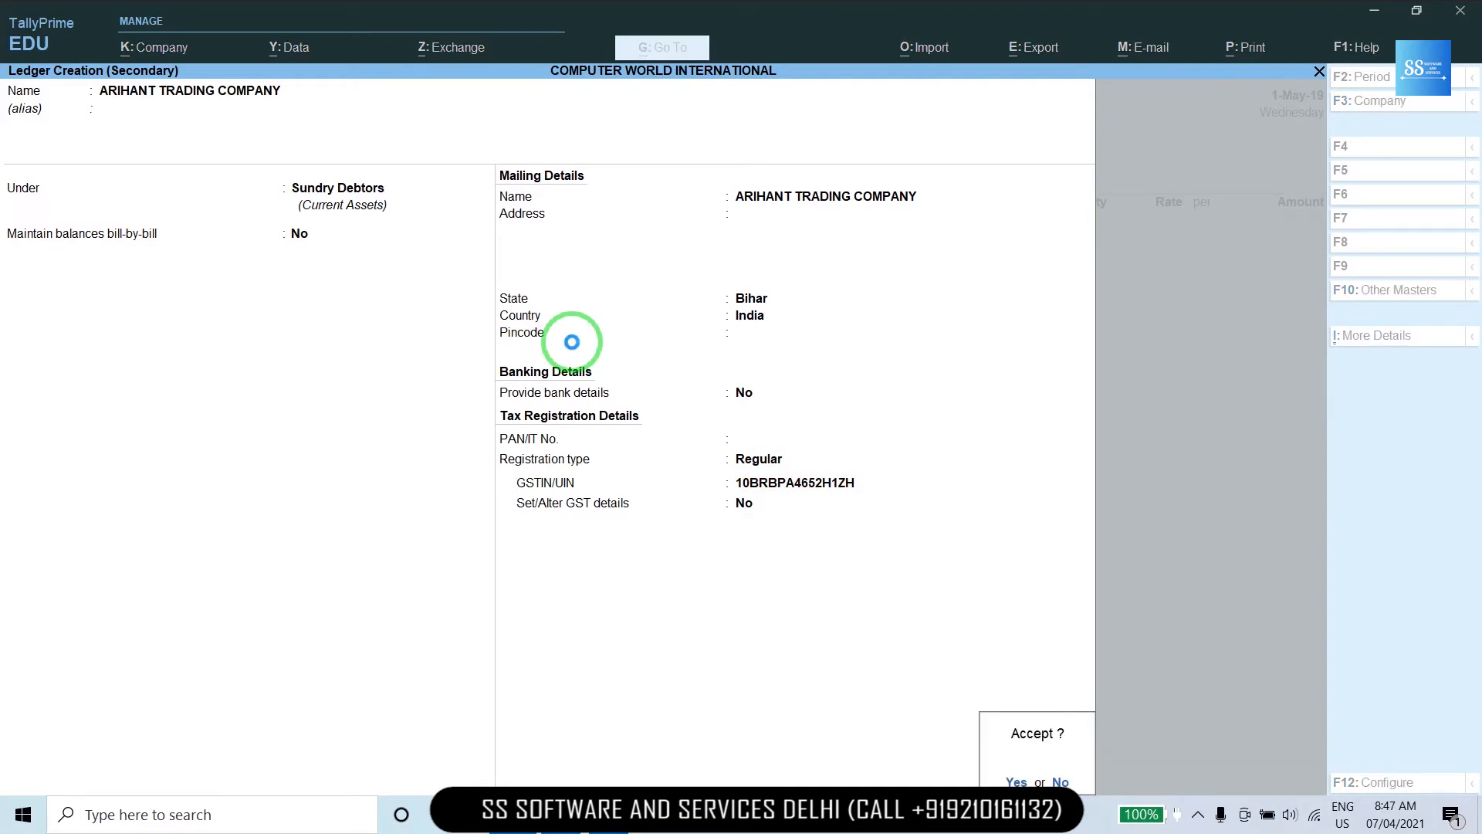
Save the ARIHANT TRADING COMPANY ledger and choose SALE as the voucher's sales ledger.
key(Return)
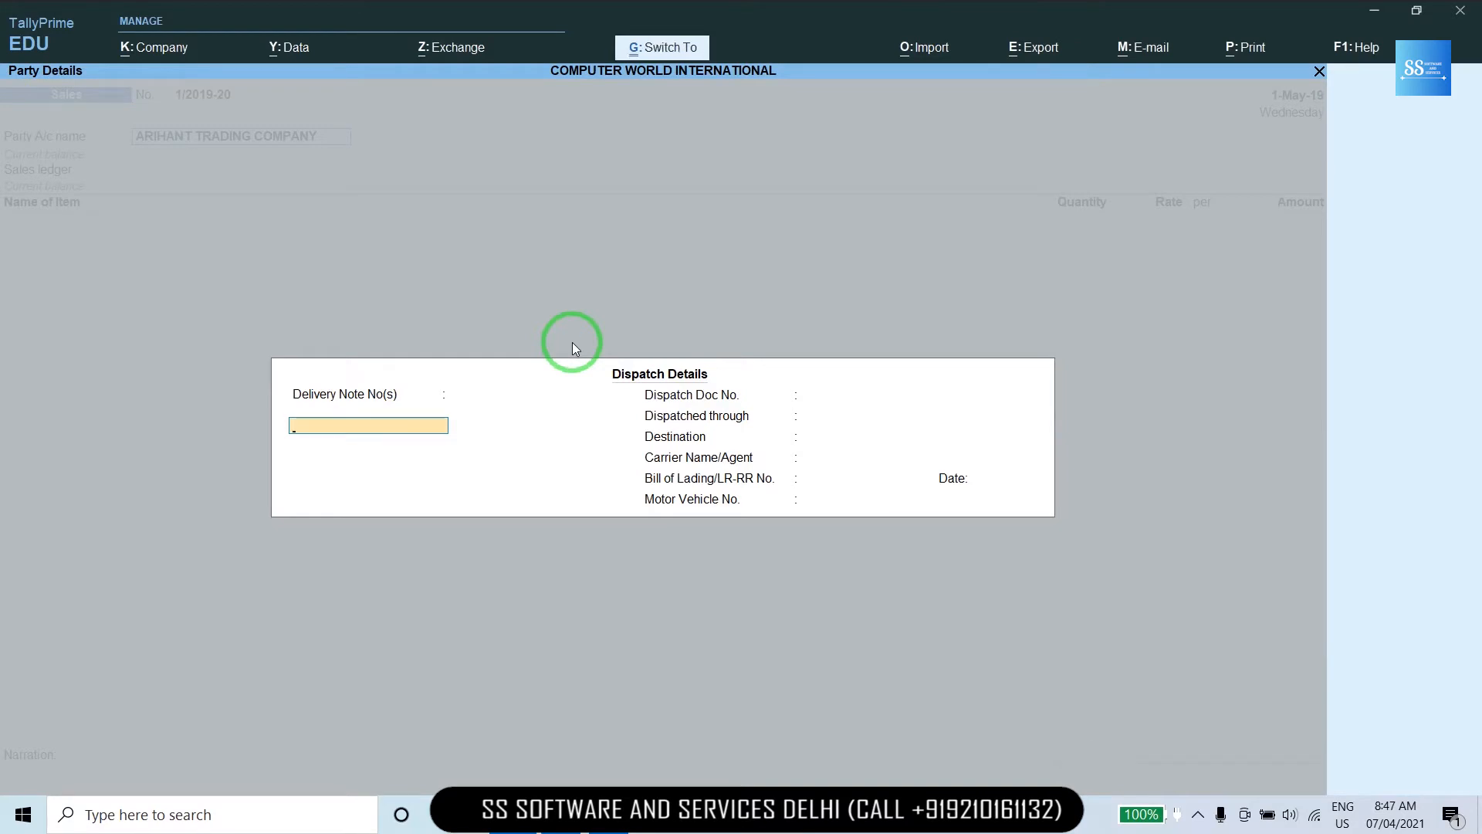
key(ctrl+a)
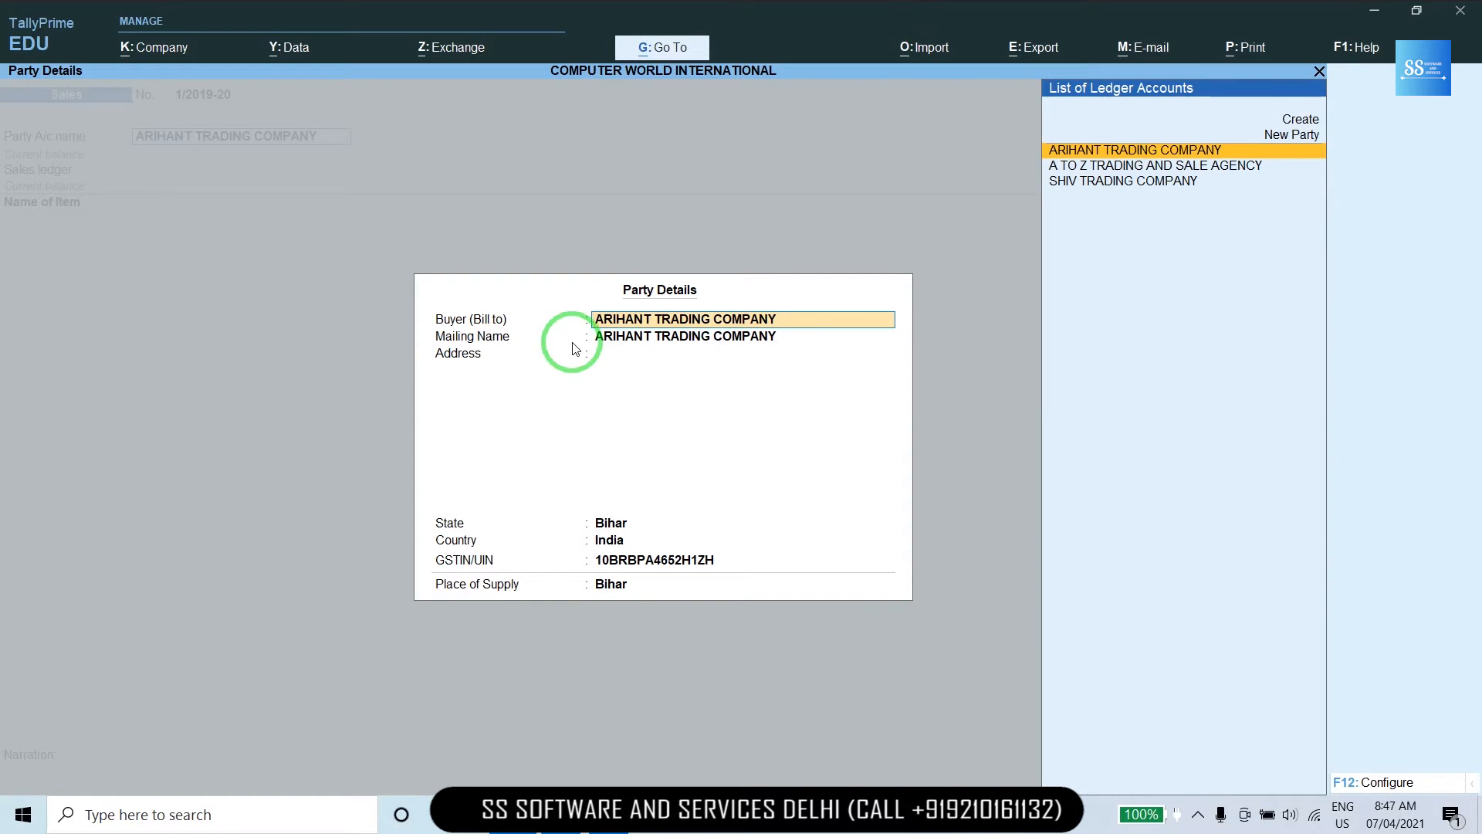
key(ctrl+a)
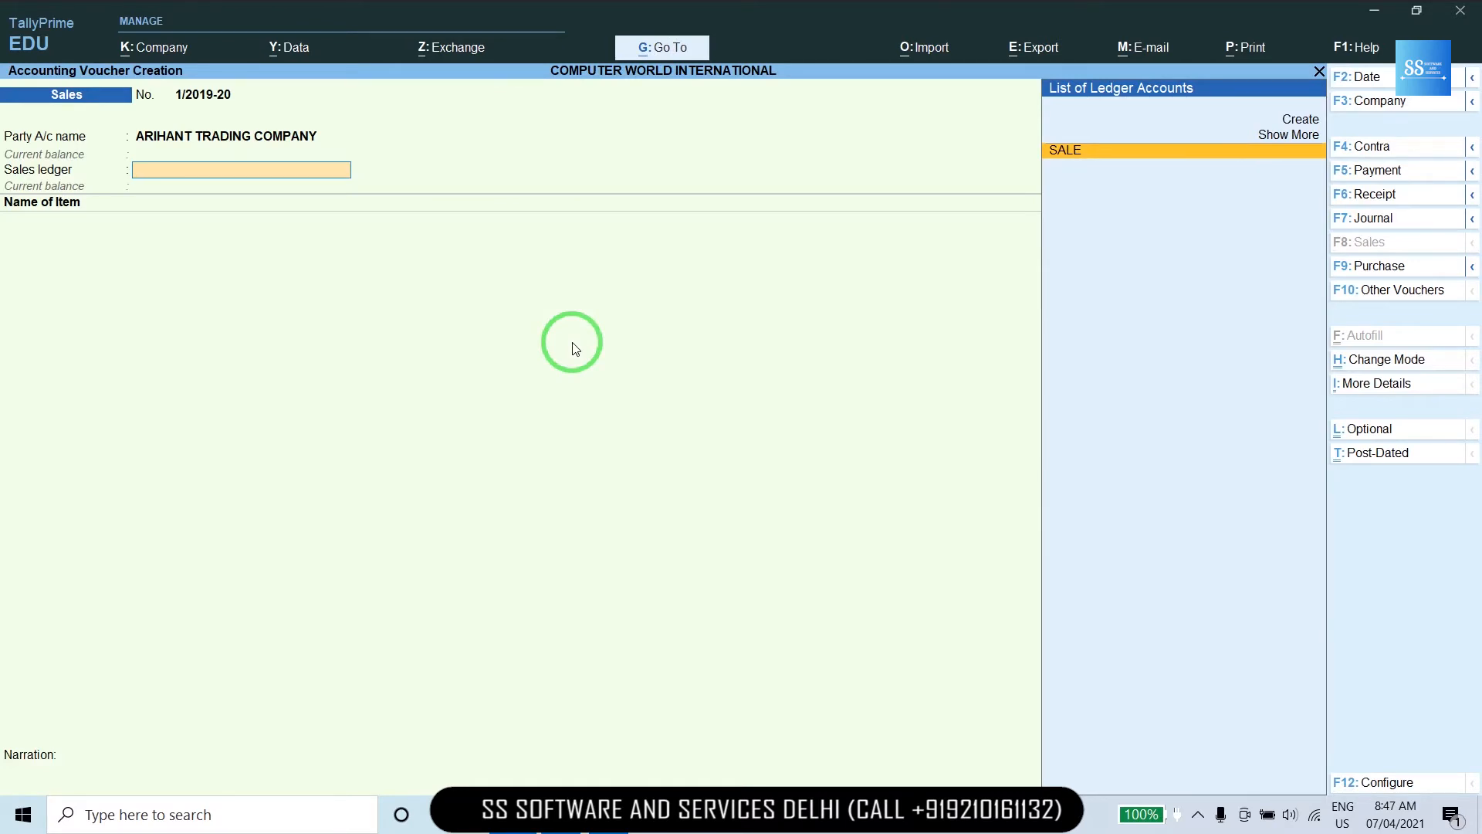
key(Return)
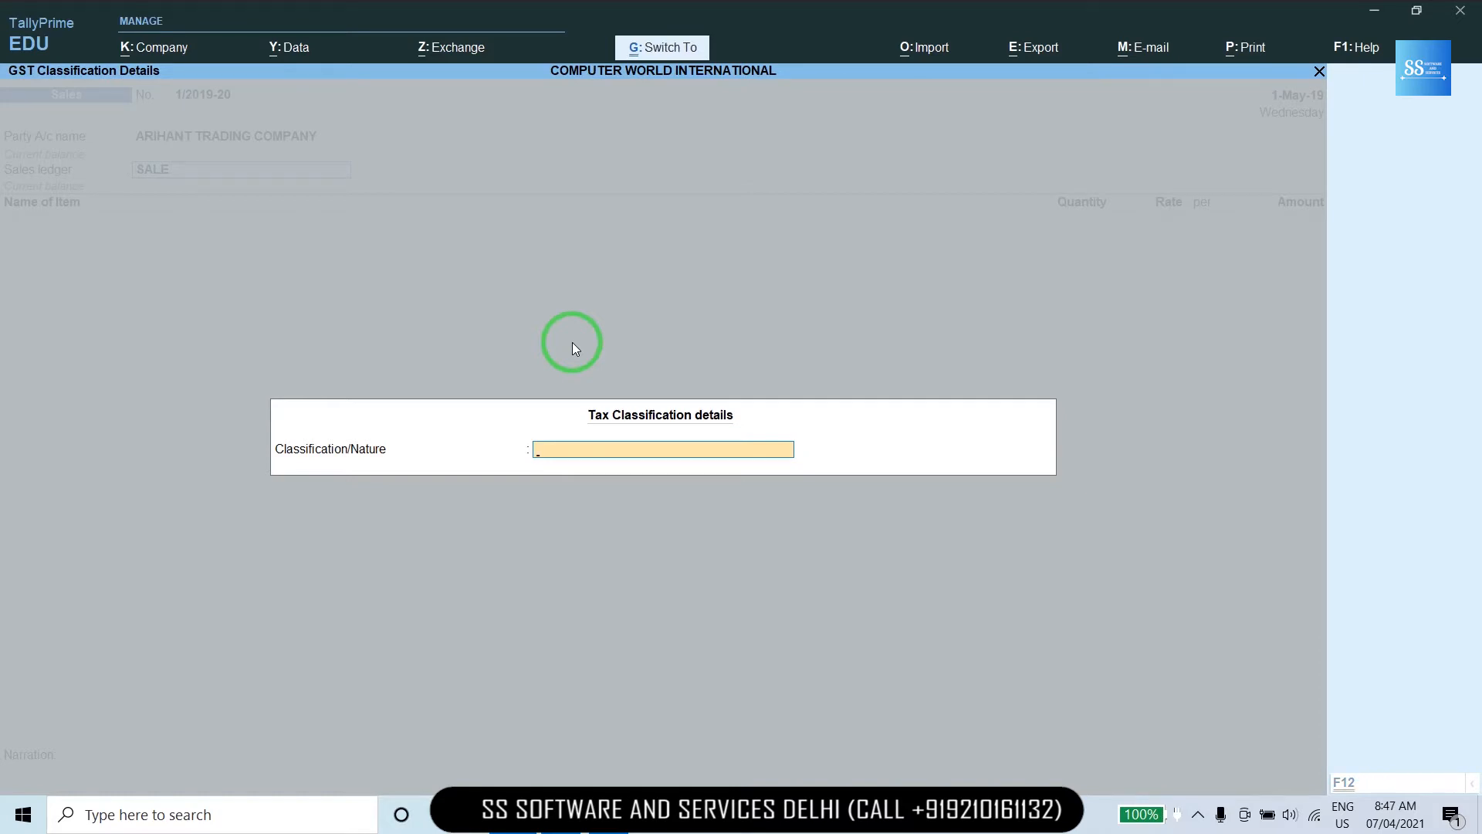
key(ctrl+a)
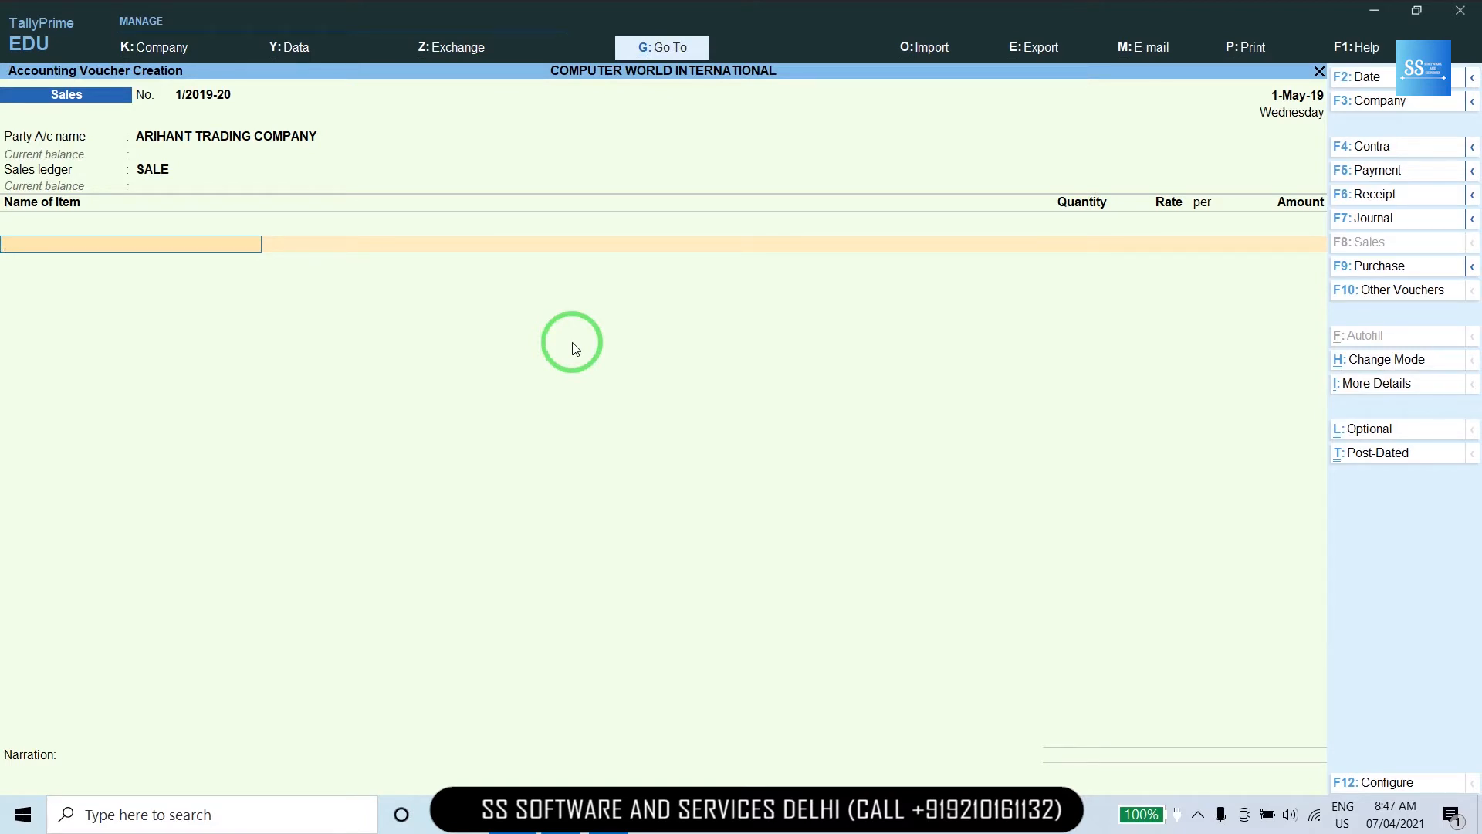
Add C2D (E6550) CPU INTEL at 20 units, rate 300, checking the sales sheet for quantity.
key(alt+Tab)
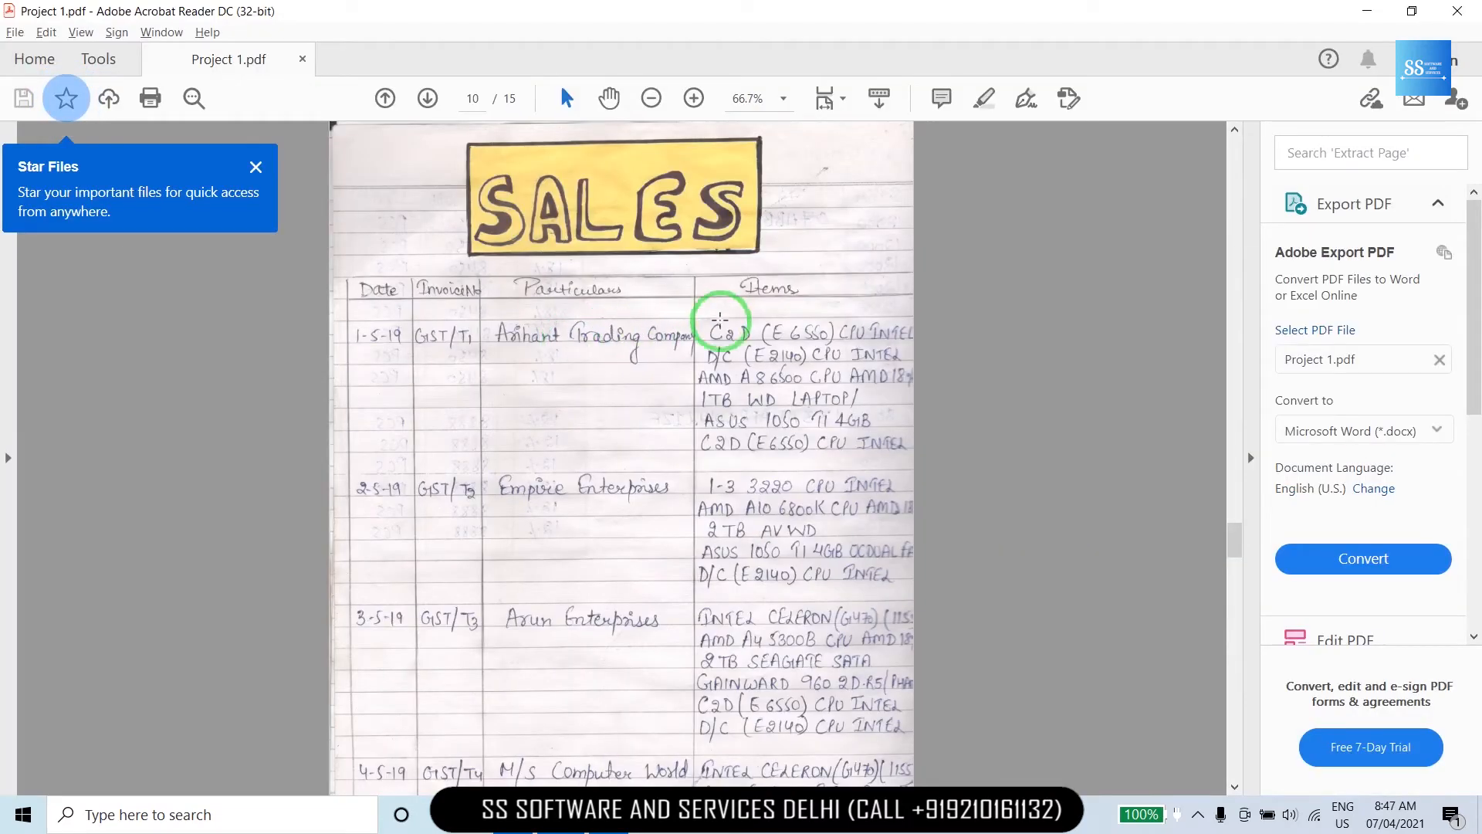
key(alt+Tab)
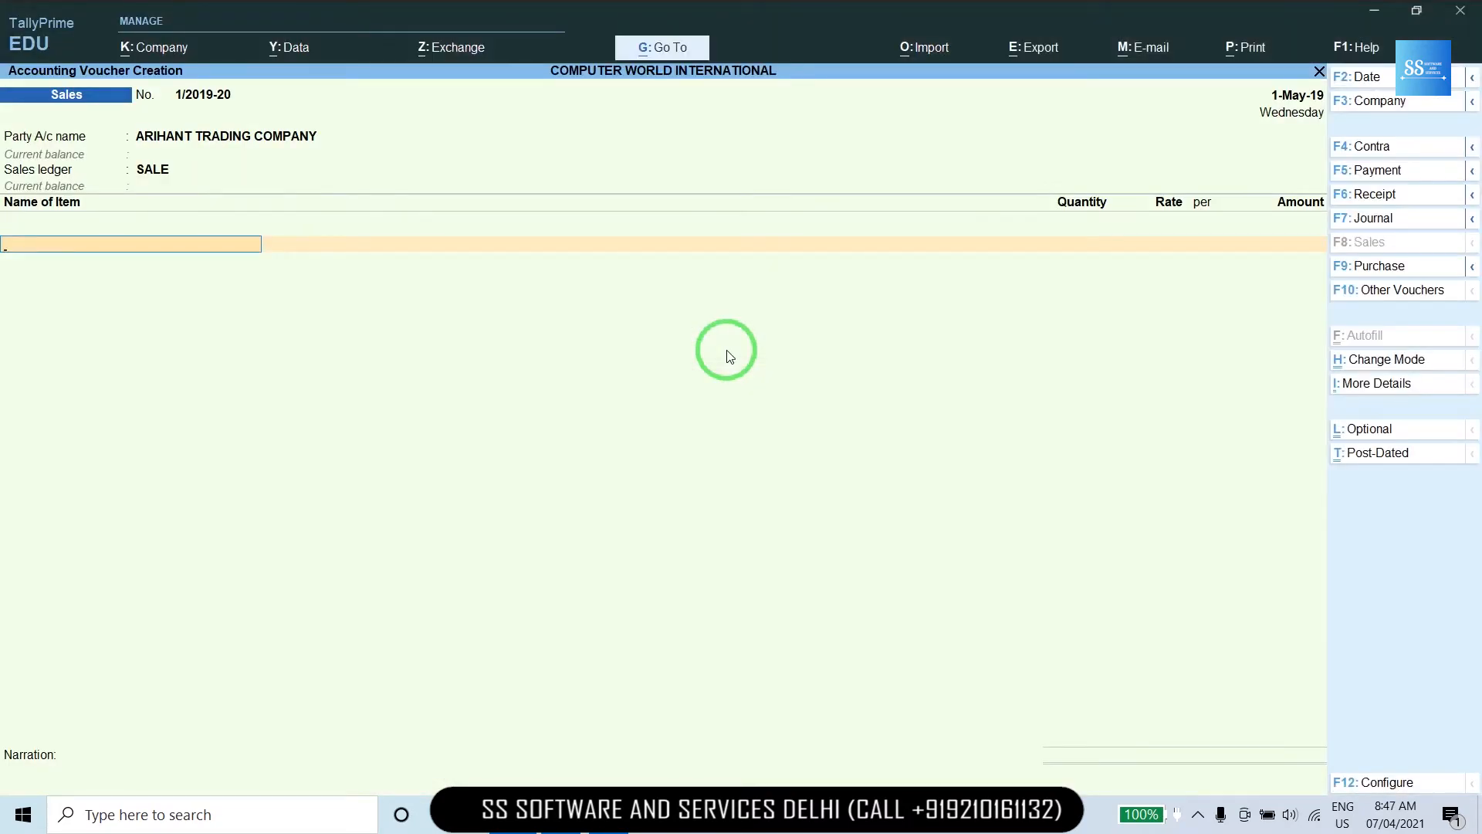
text(C)
key(Return)
key(alt+Tab)
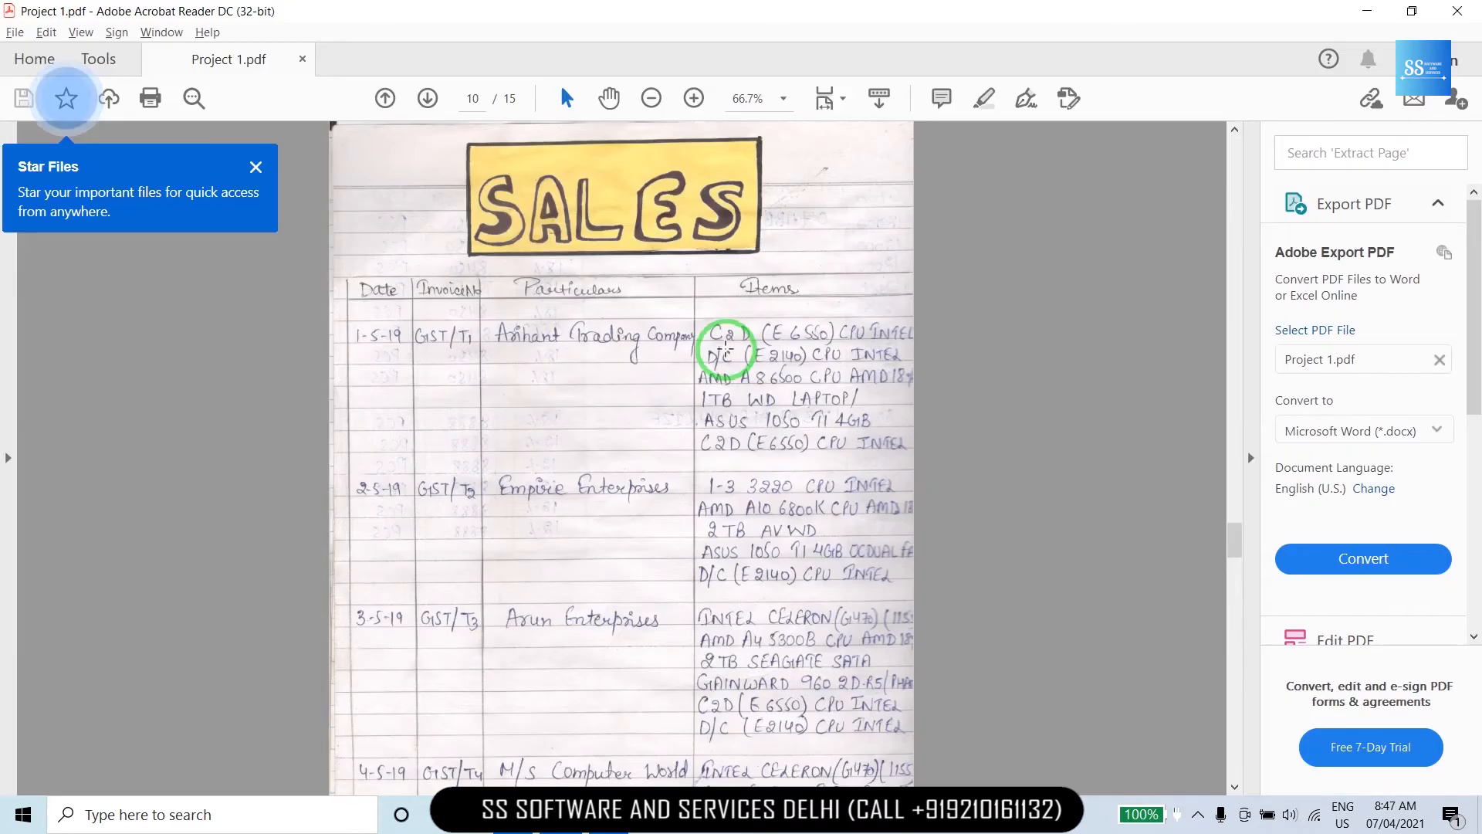
scroll(721, 350, down, 5)
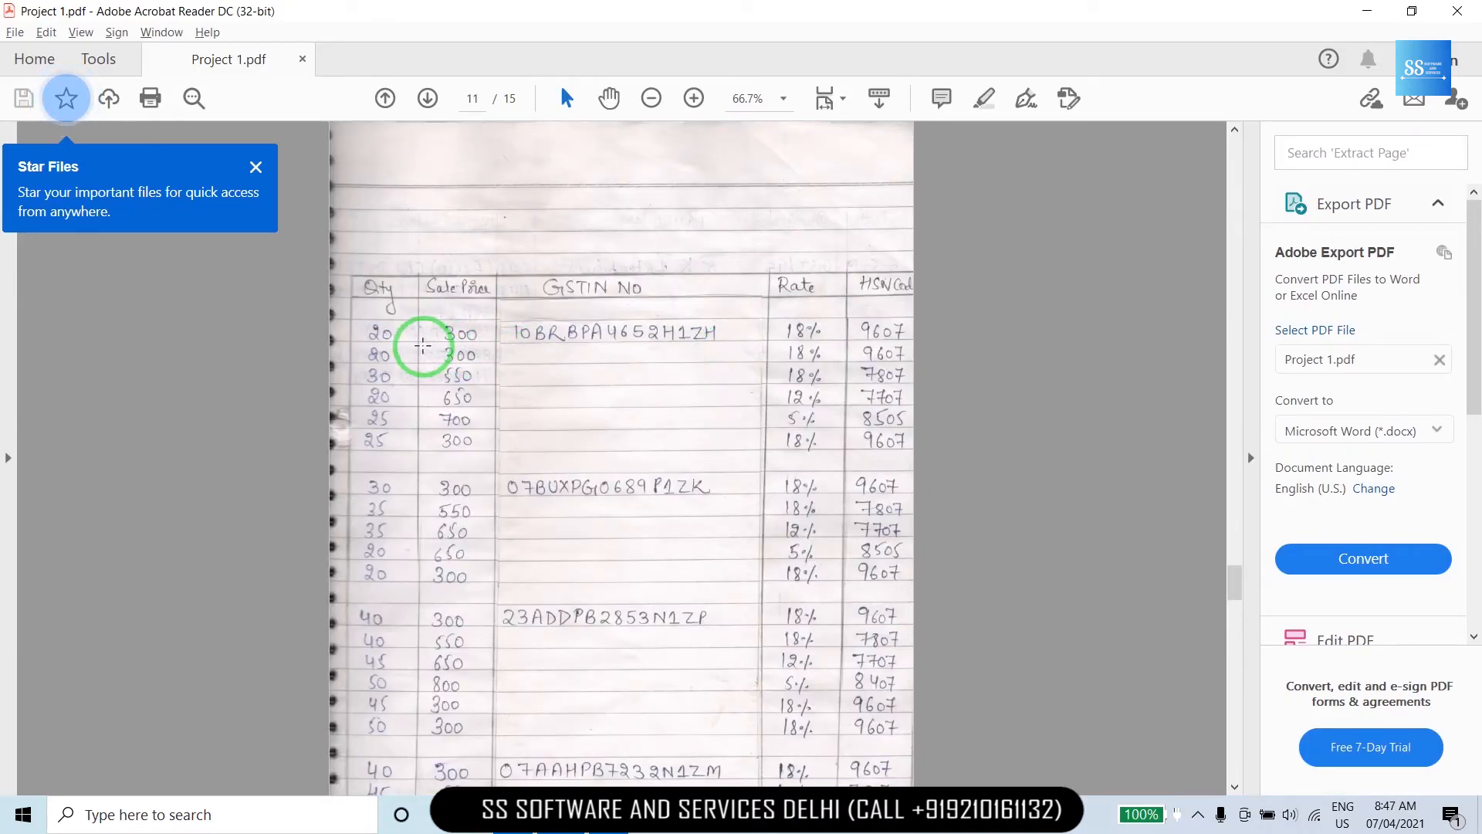
key(alt+Tab)
text(20)
key(Return)
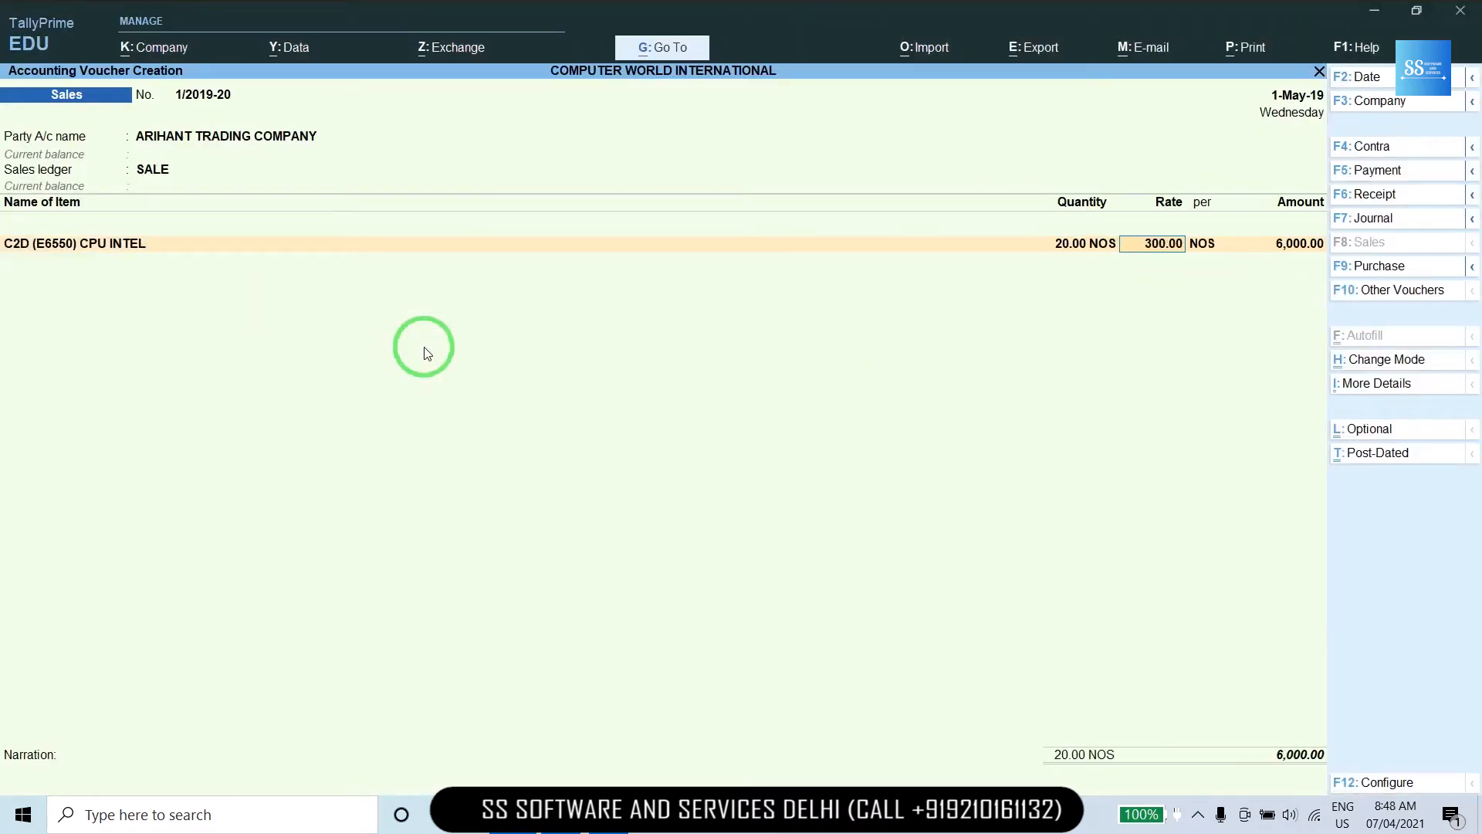
key(Return)
key(Return)
key(Return)
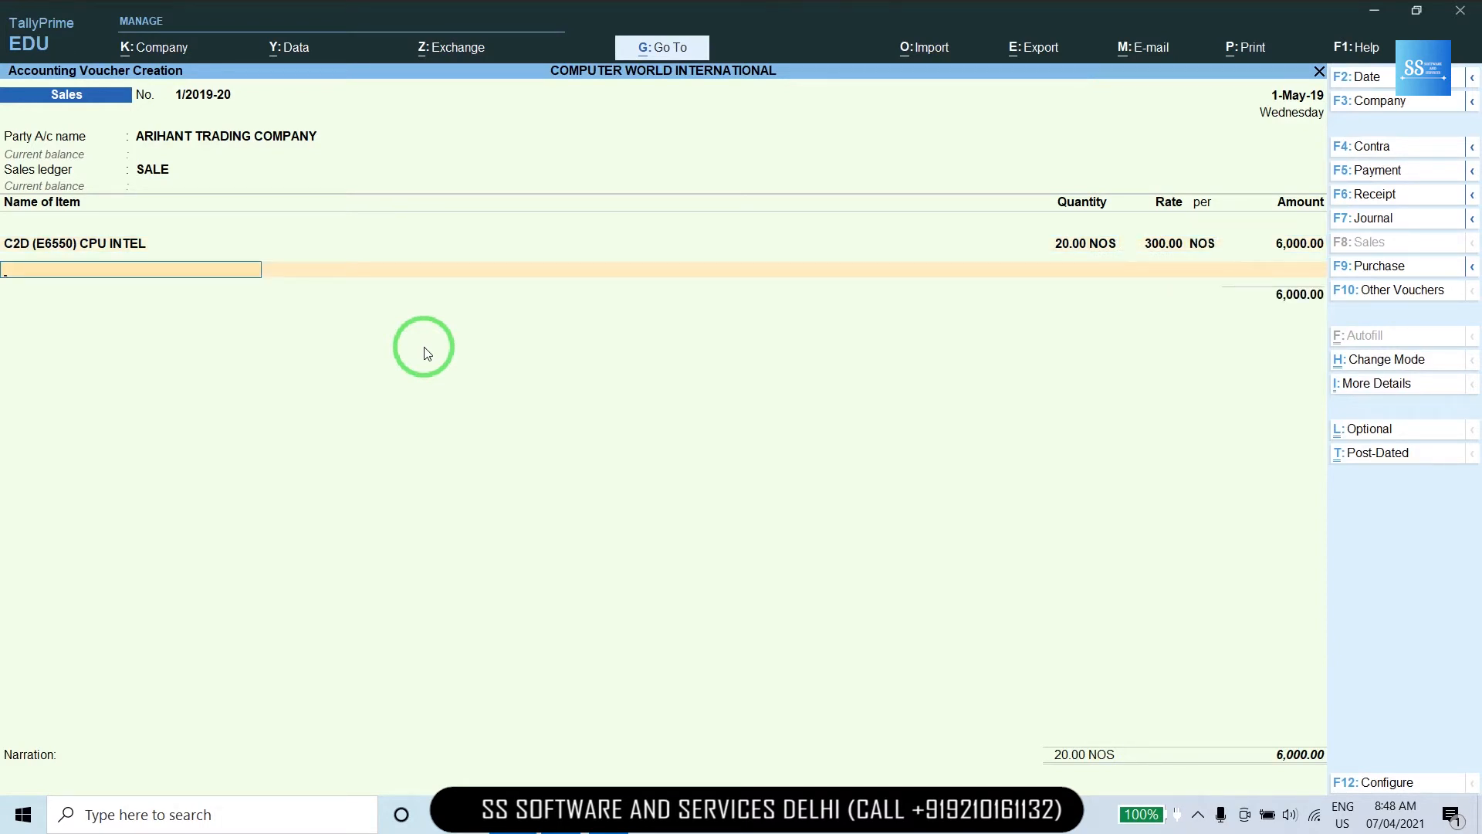
Add D/C (E2140) CPU INTEL at 20 units.
text(d)
key(Return)
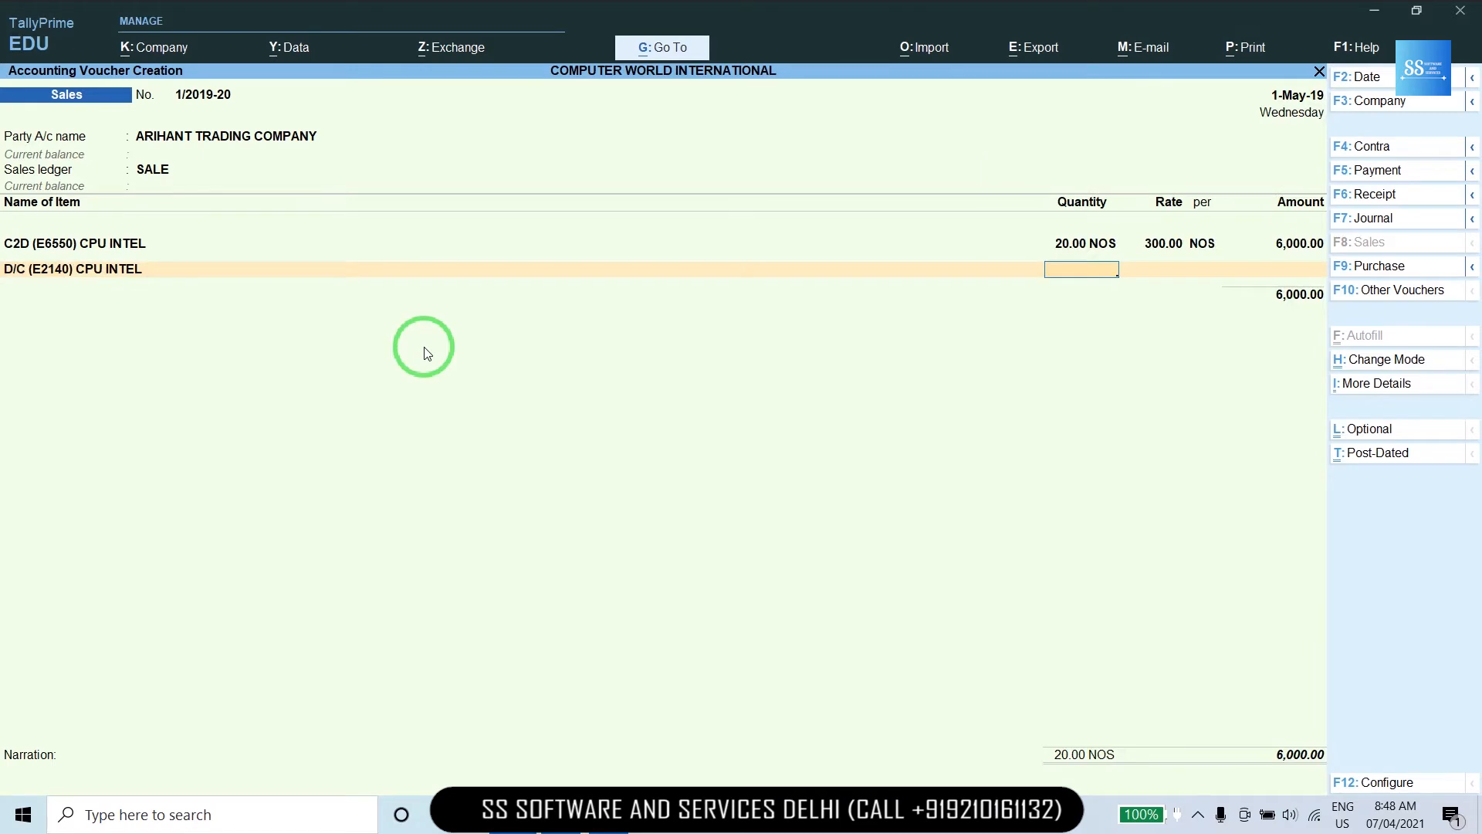
key(alt+Tab)
key(alt+Tab)
text(20)
key(Return)
key(Return)
key(Return)
key(Return)
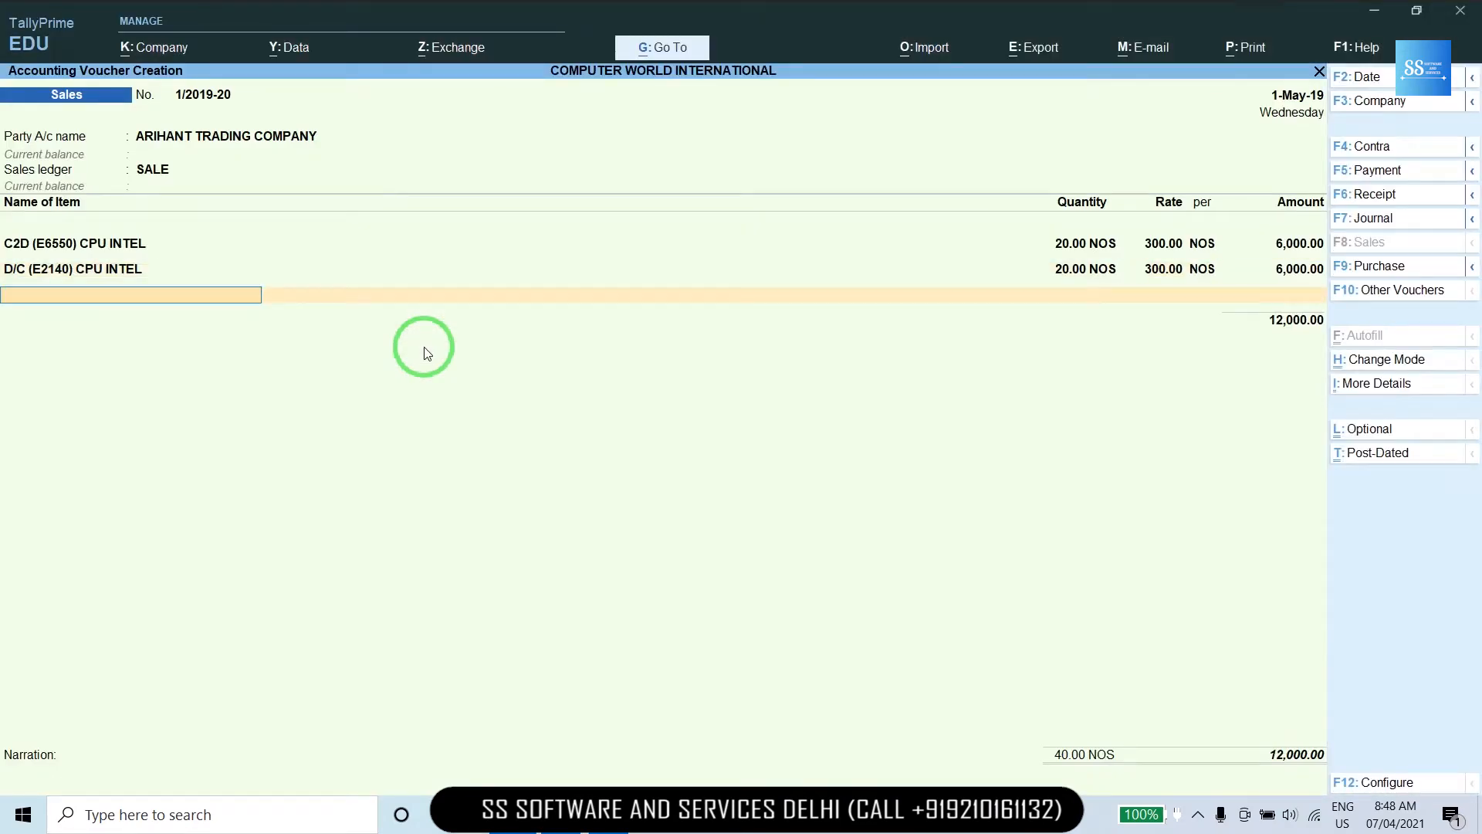
Add AMD A 86500 CPU AMD 18% at 30 units, rate 550, bringing the total to 28,500.
key(alt+Tab)
scroll(423, 345, up, 3)
key(alt+Tab)
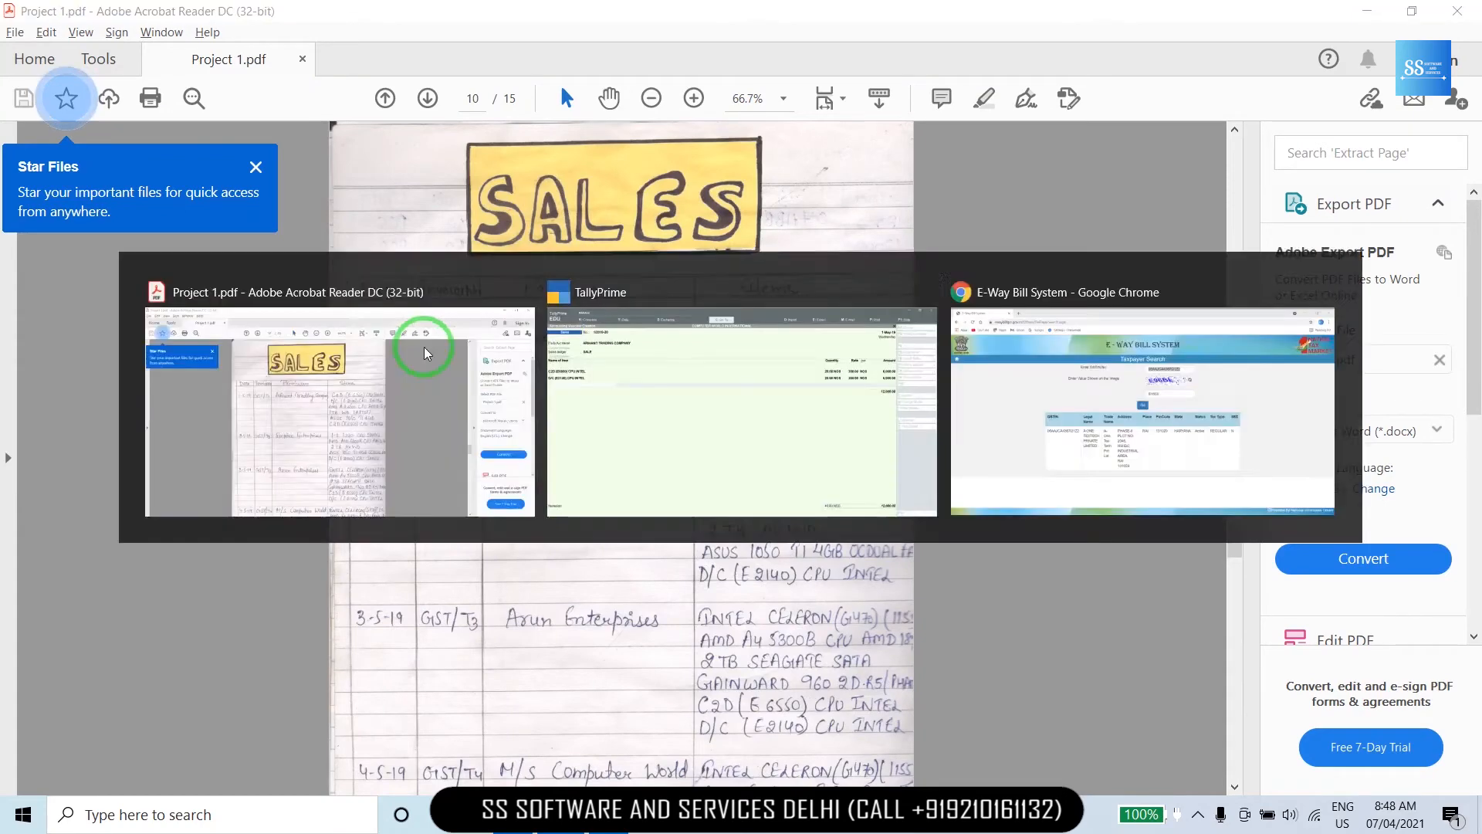
text(AMD)
key(Down)
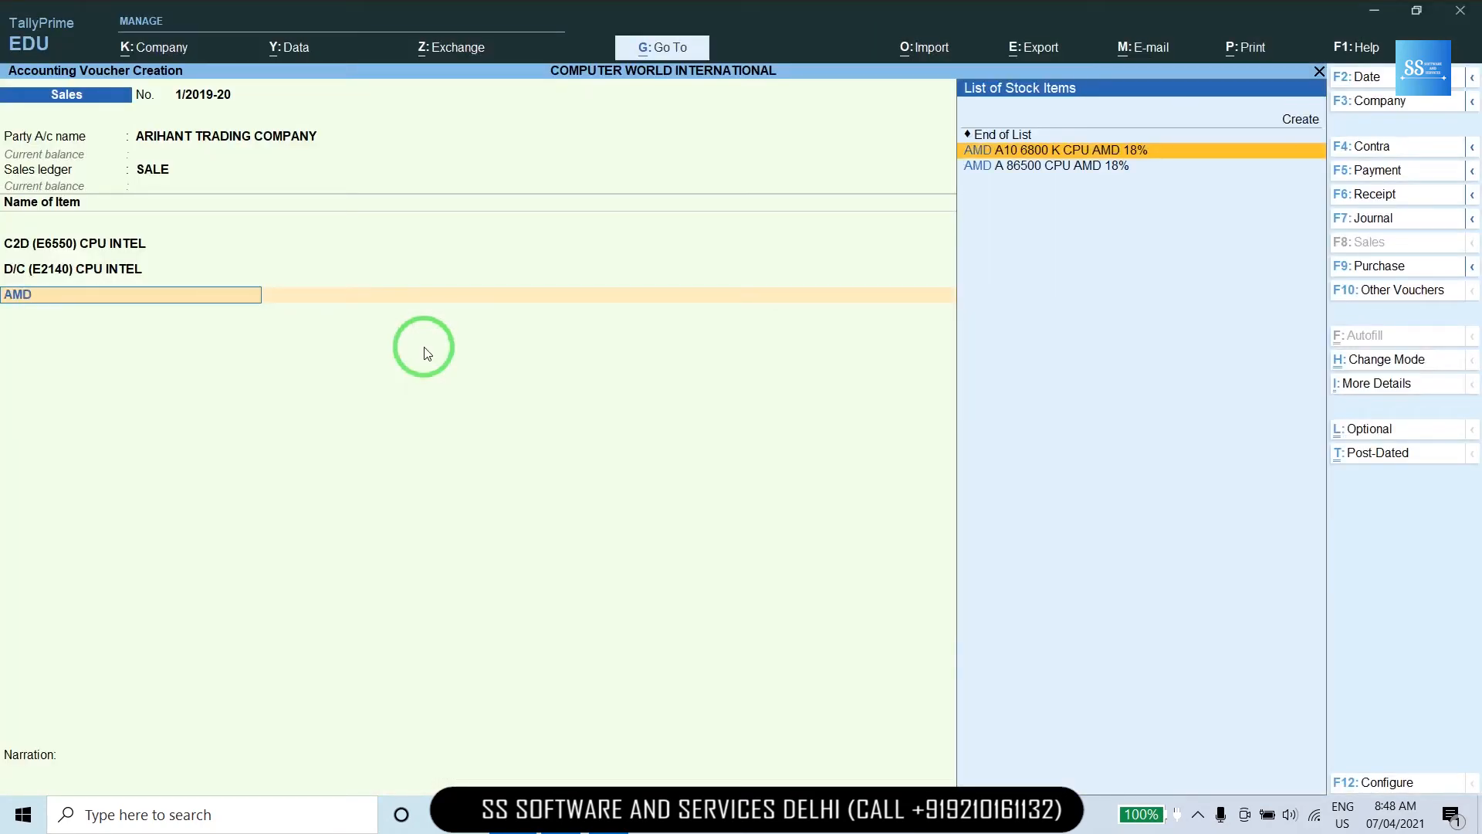
key(Down)
key(Return)
key(alt+Tab)
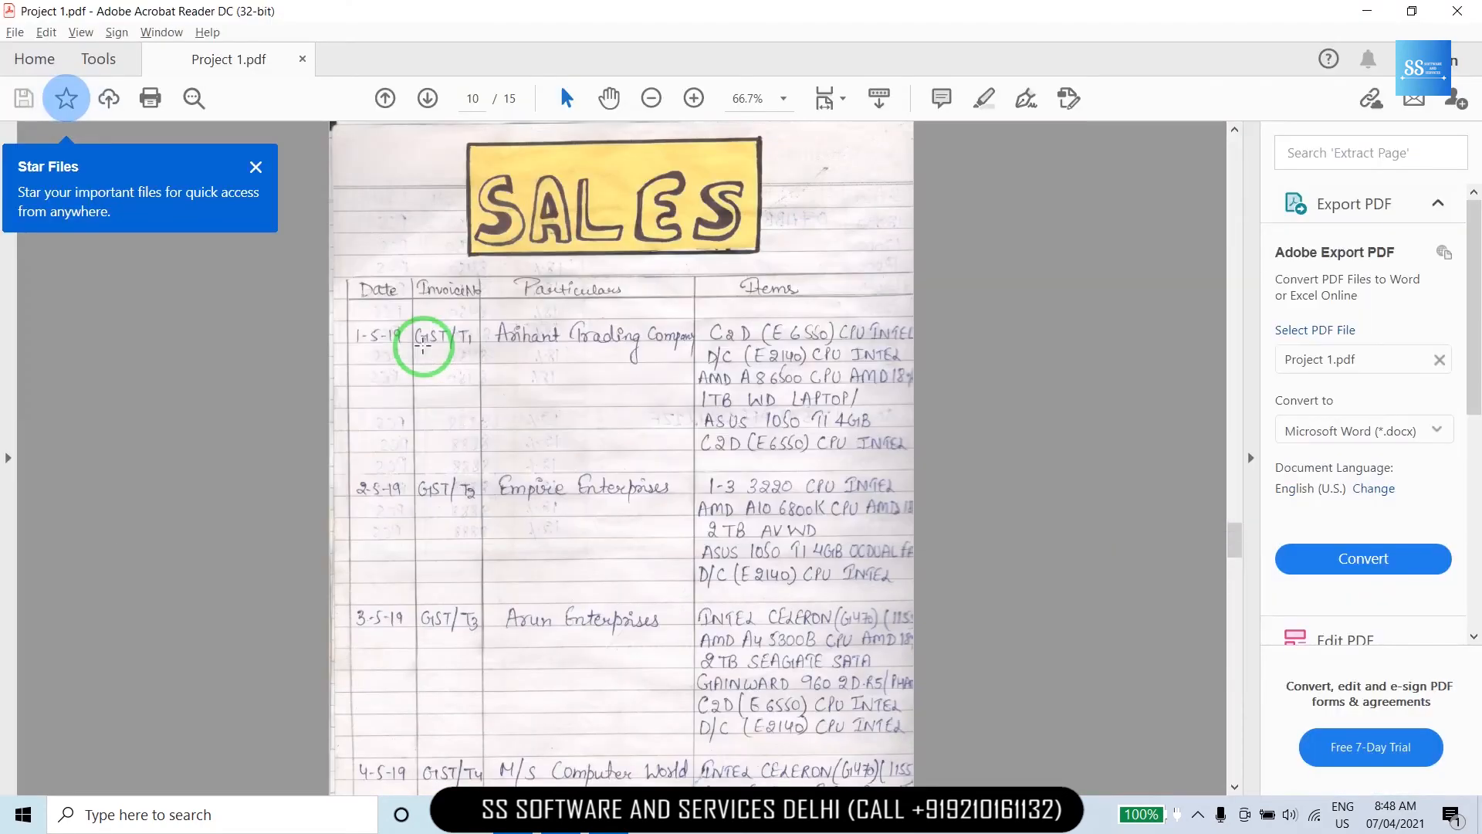
scroll(423, 345, down, 3)
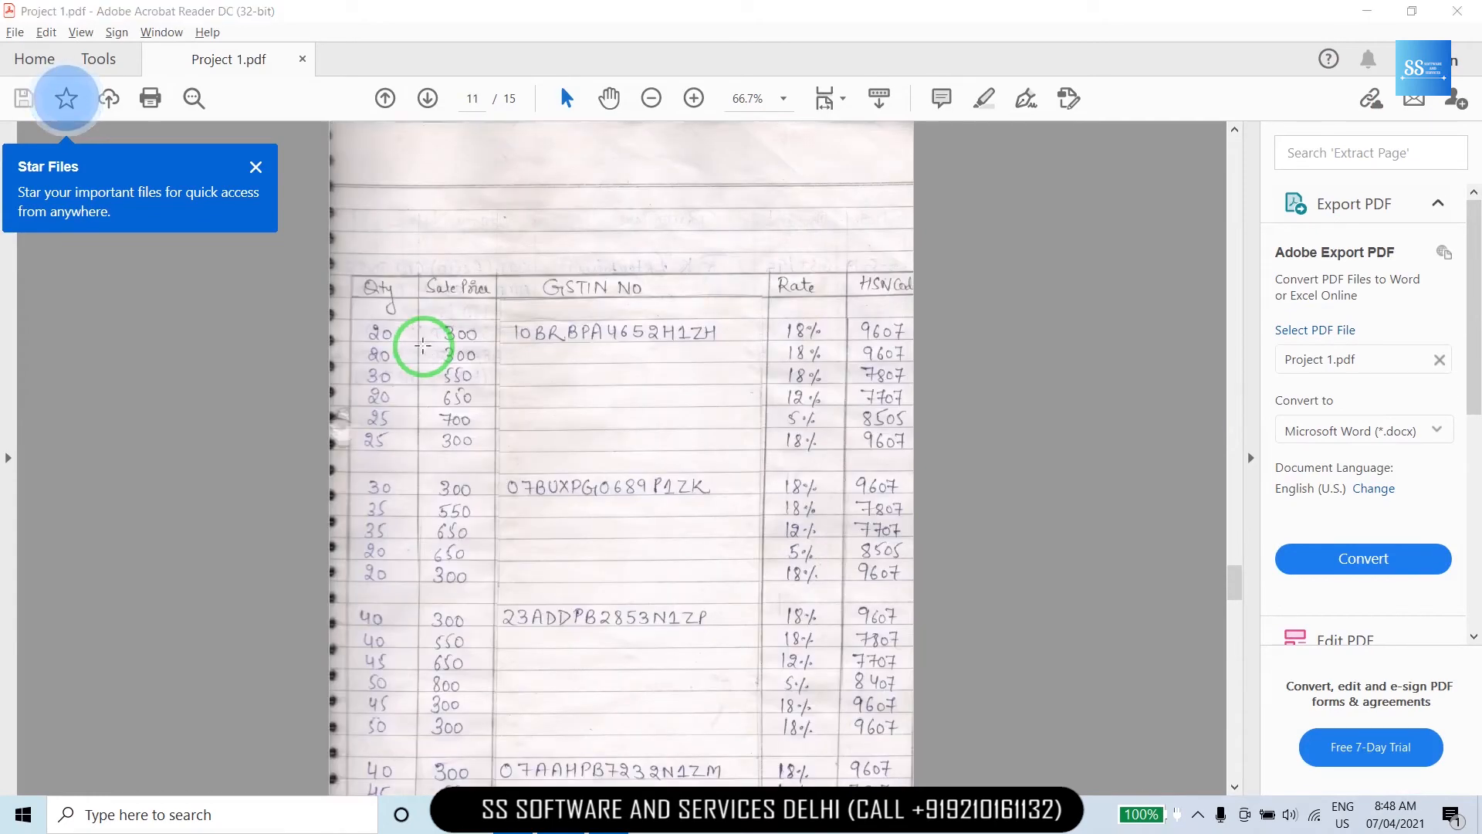
key(alt+Tab)
text(30)
key(Return)
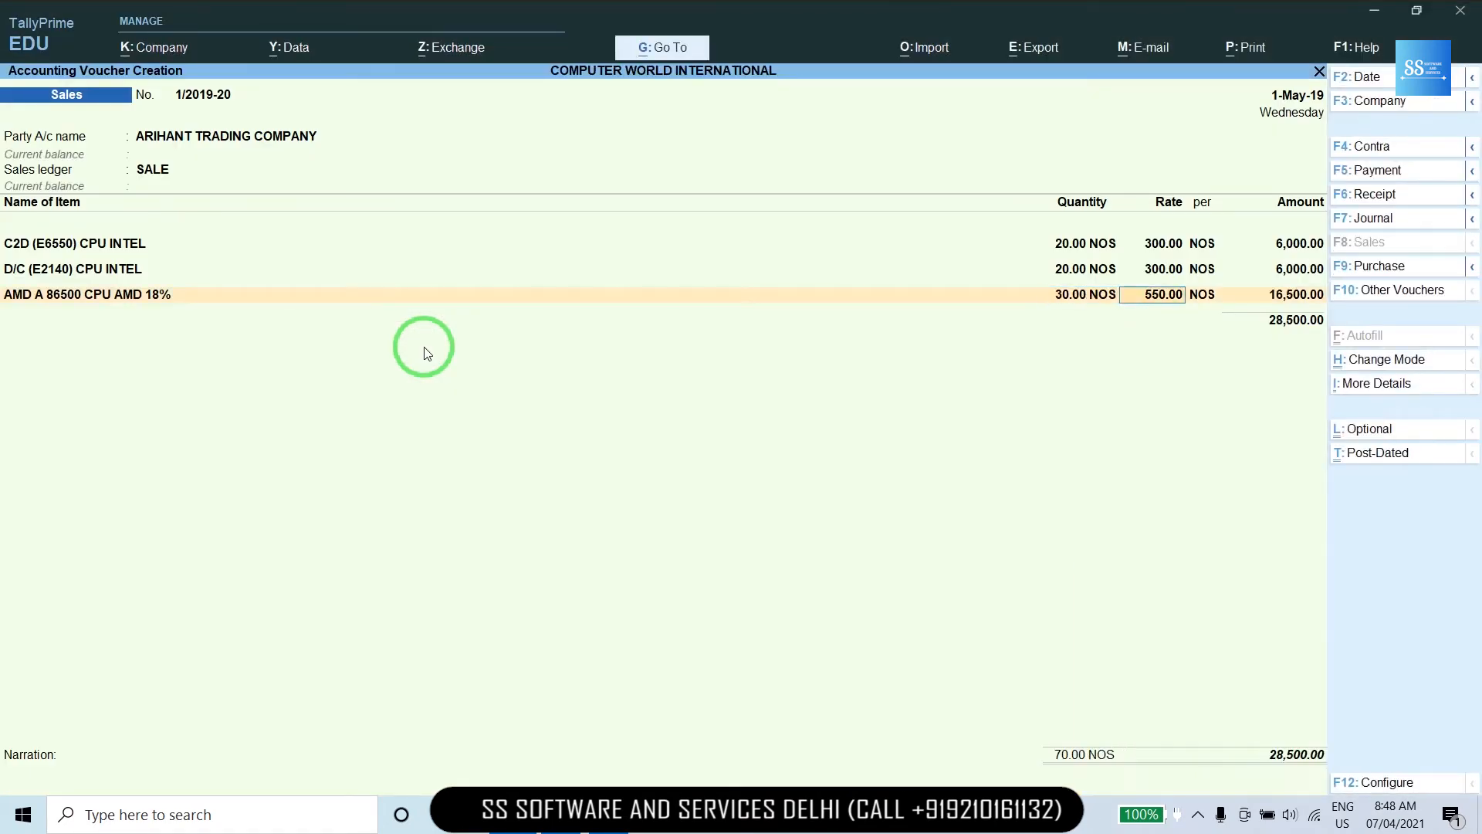
key(Return)
key(Return)
key(Return)
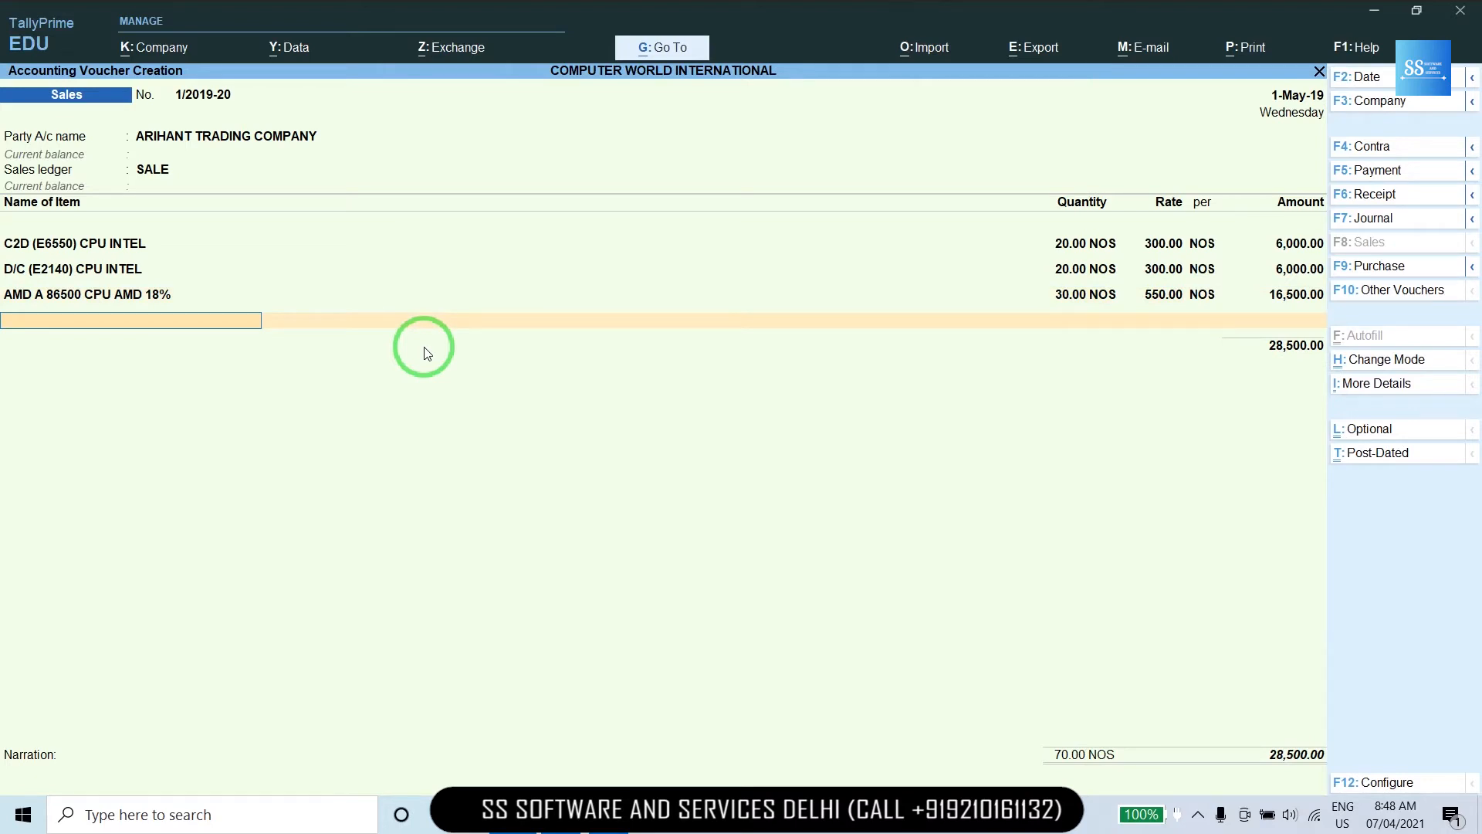
Add 1TB WD LAPTOP at 20 units, rate 650, correcting a mistyped quantity.
text(1t)
key(Return)
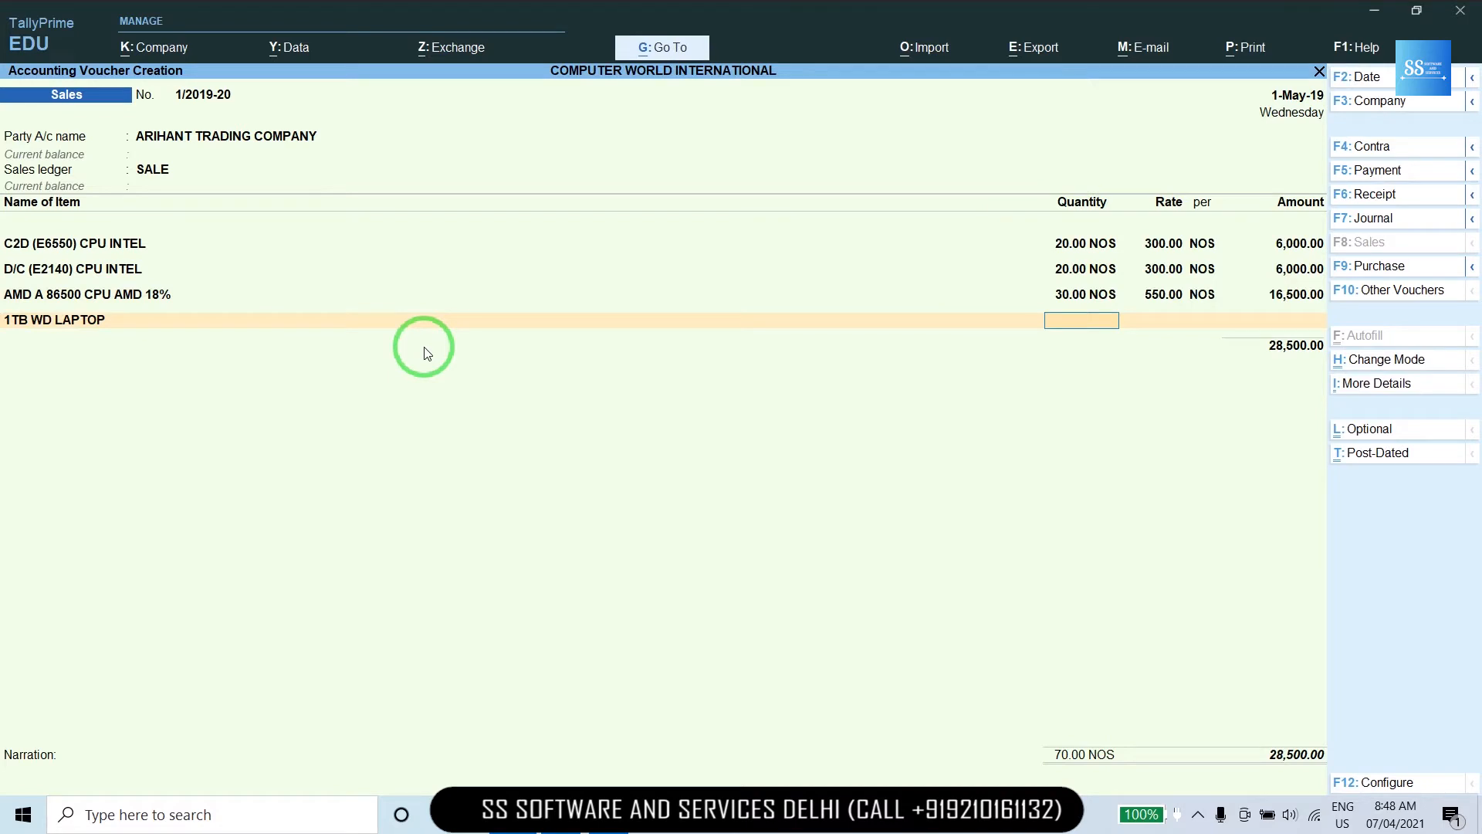
text(3)
key(BackSpace)
text(20)
key(Return)
key(Return)
key(Return)
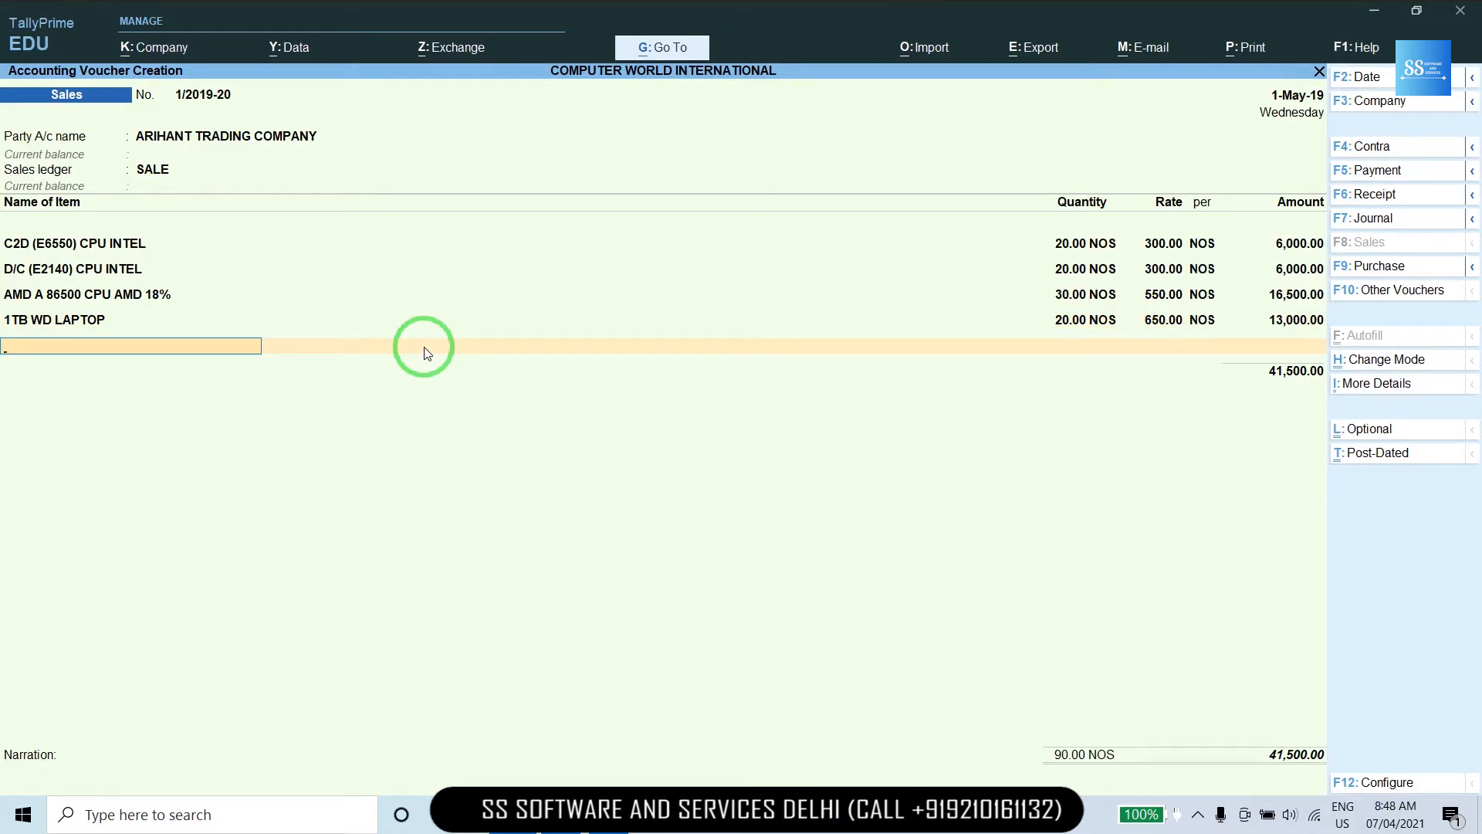
Add ASUS 1050 TI 4GB at 25 units, rate 700.
text(asu)
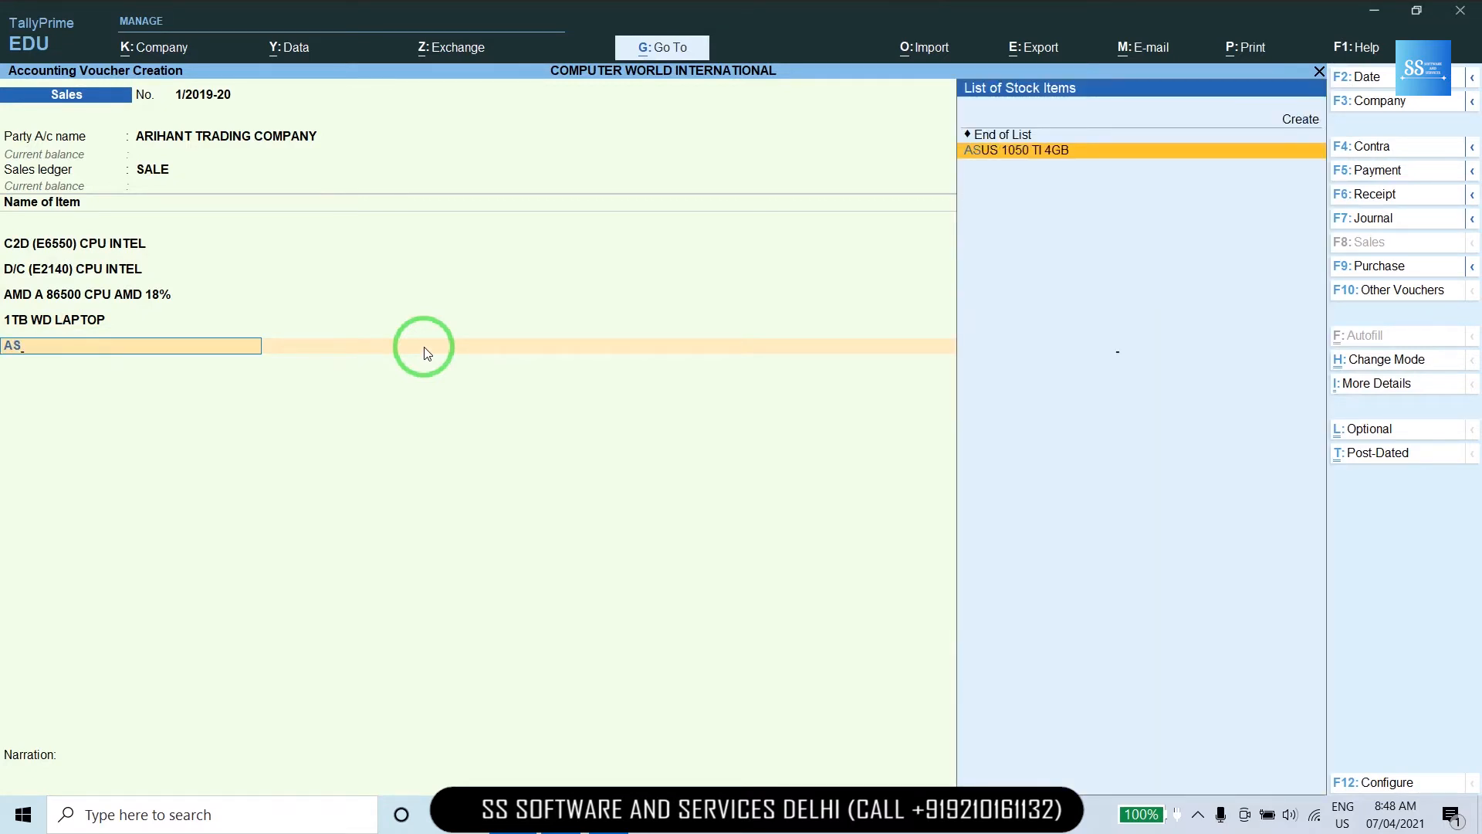
key(Return)
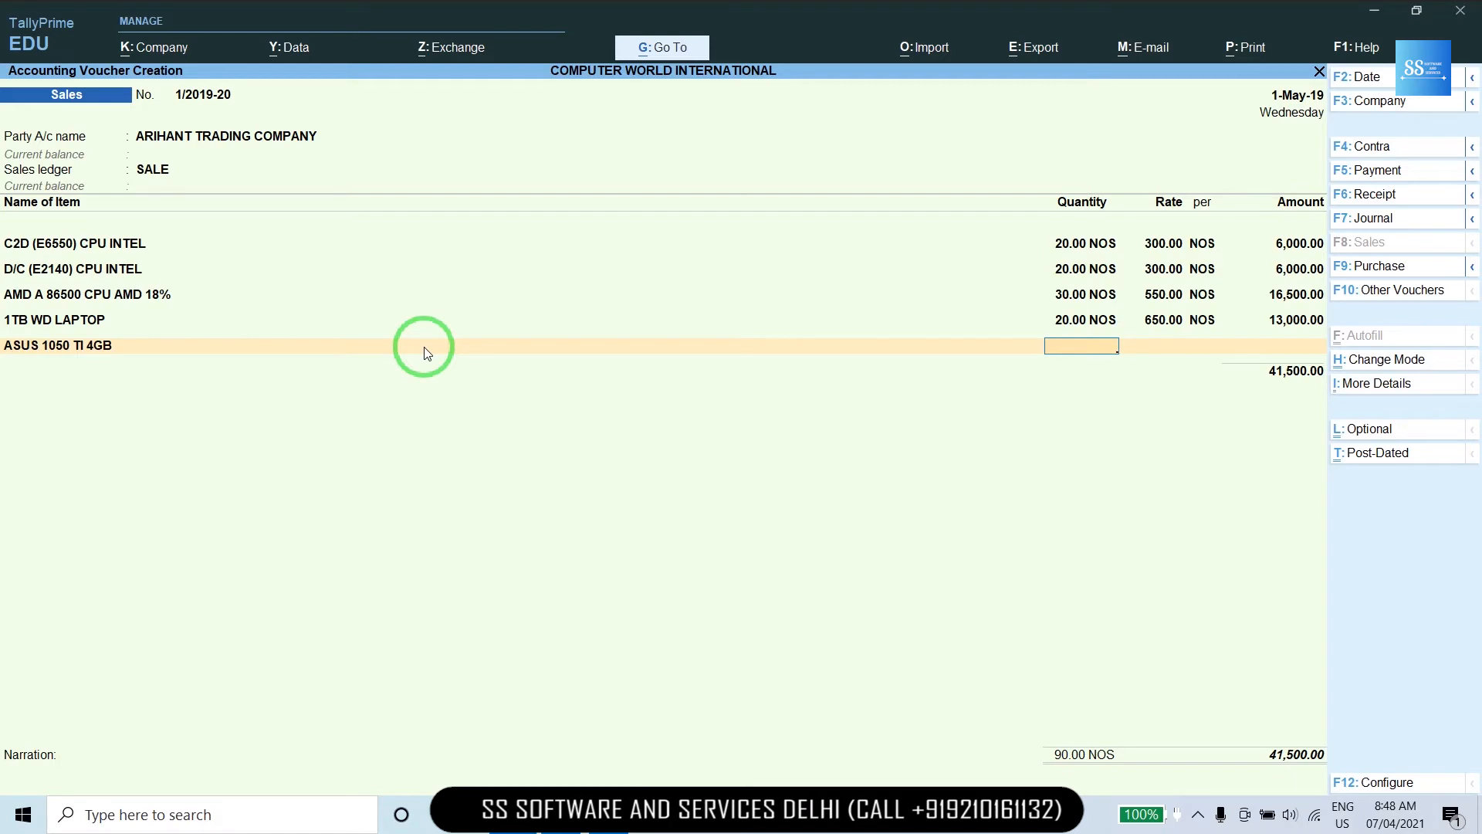
text(25)
key(Return)
key(Return)
key(Return)
key(Return)
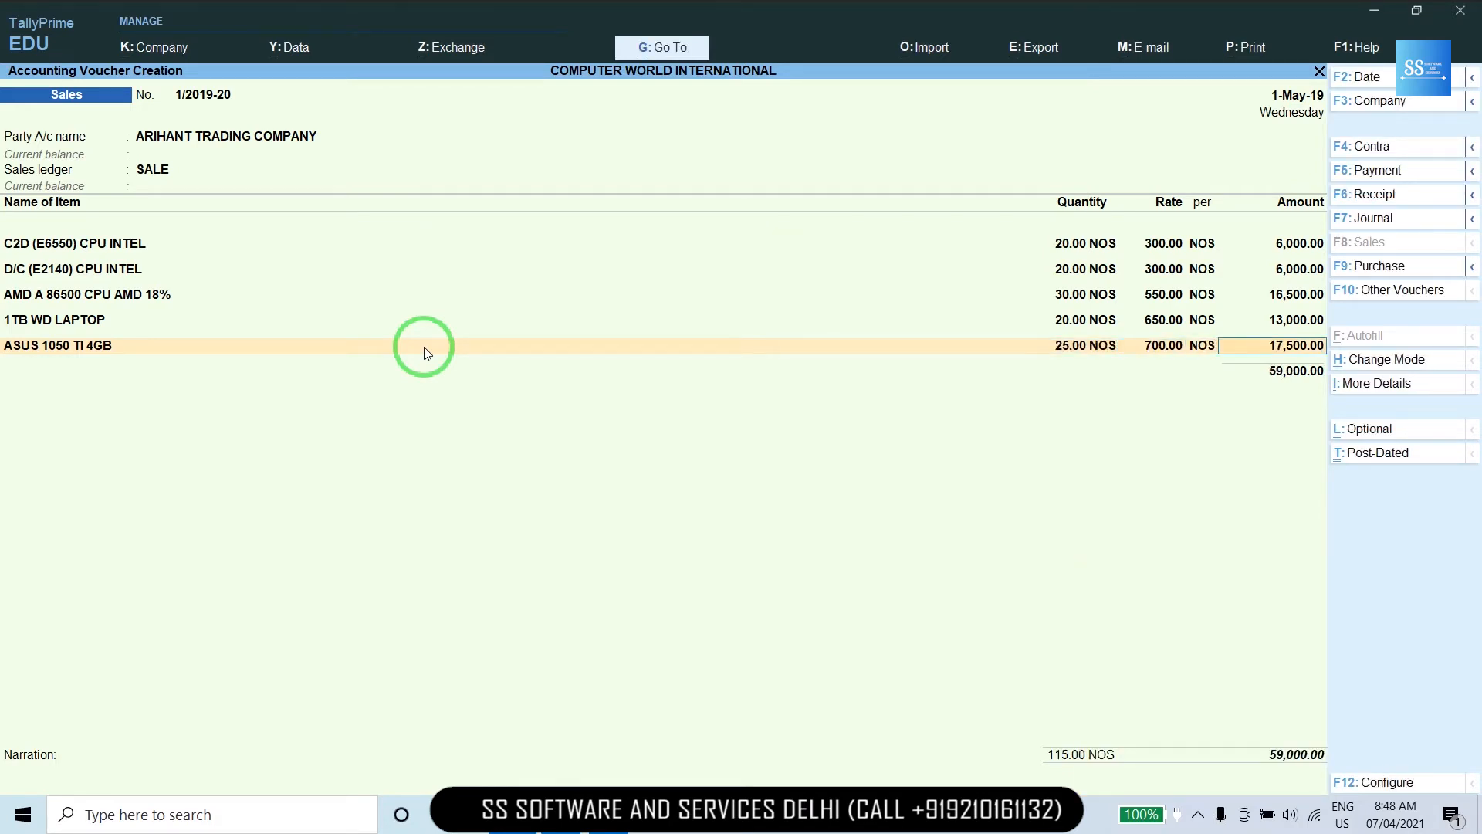
key(Return)
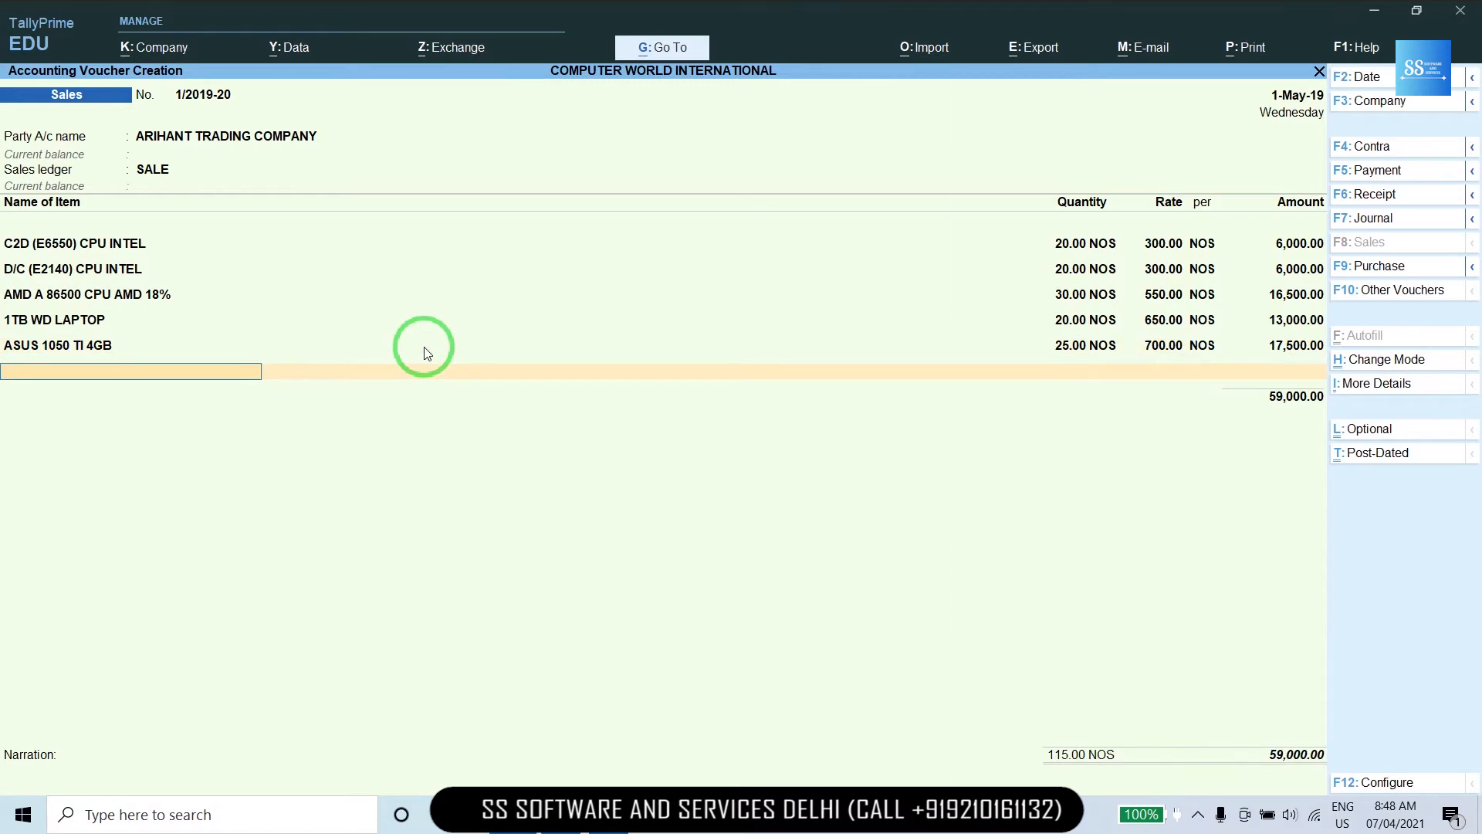
Add a second C2D (E6550) CPU INTEL line at 25 units, rate 300.
text(C2D (E6550) CPU INTEL)
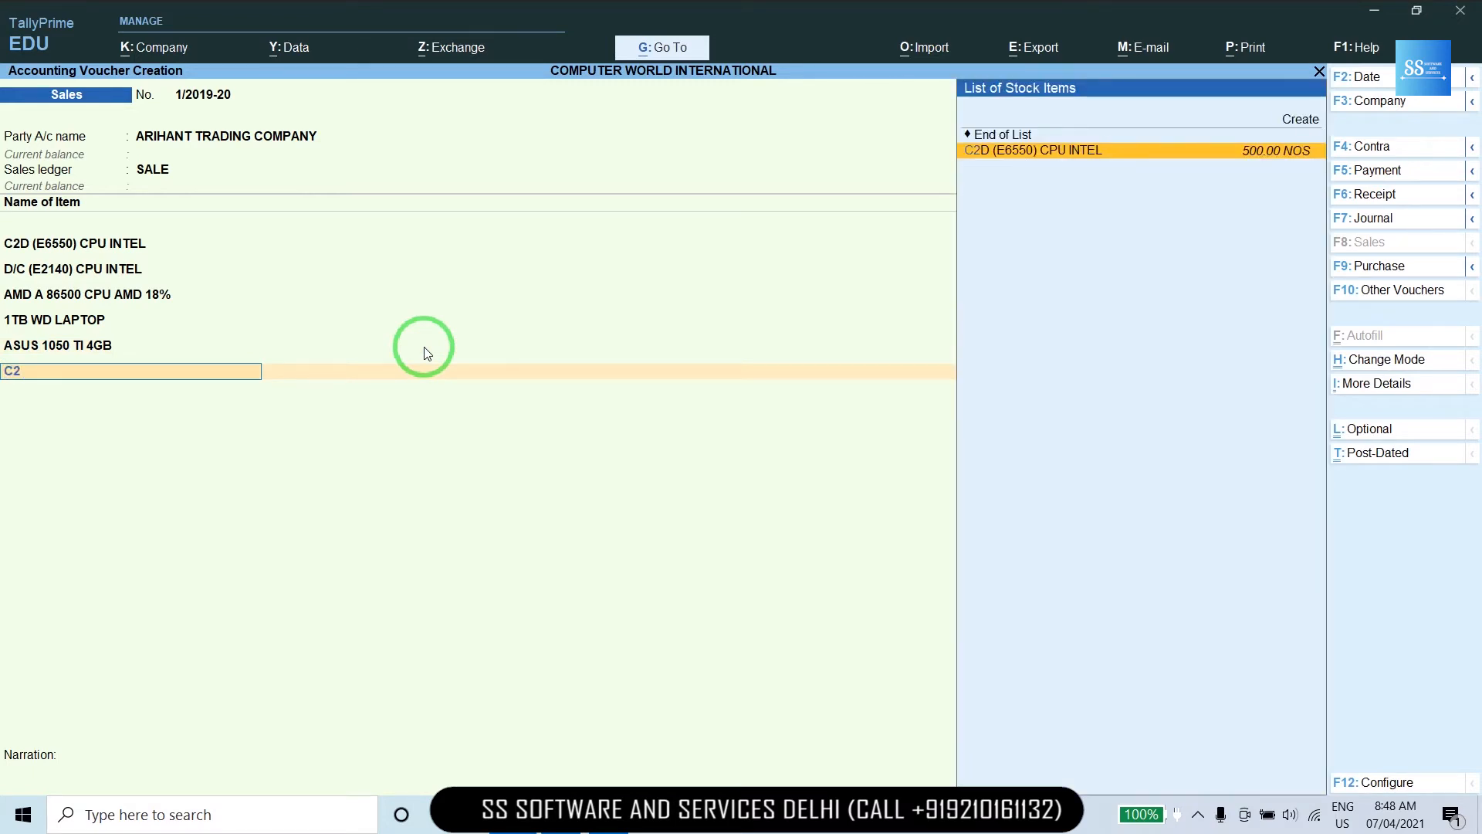
key(Return)
text(25)
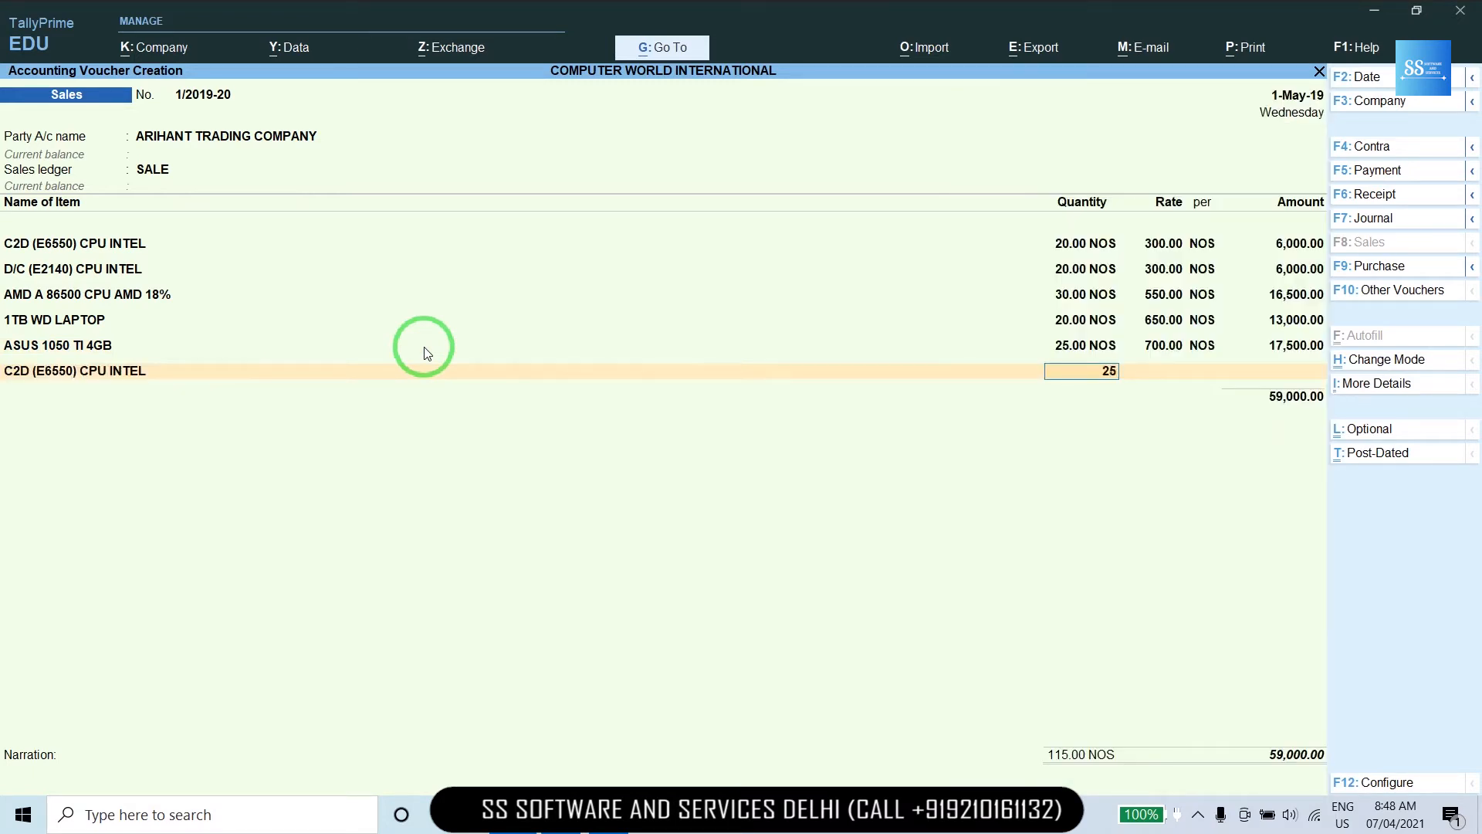
key(Return)
key(Return)
key(Return)
key(Return)
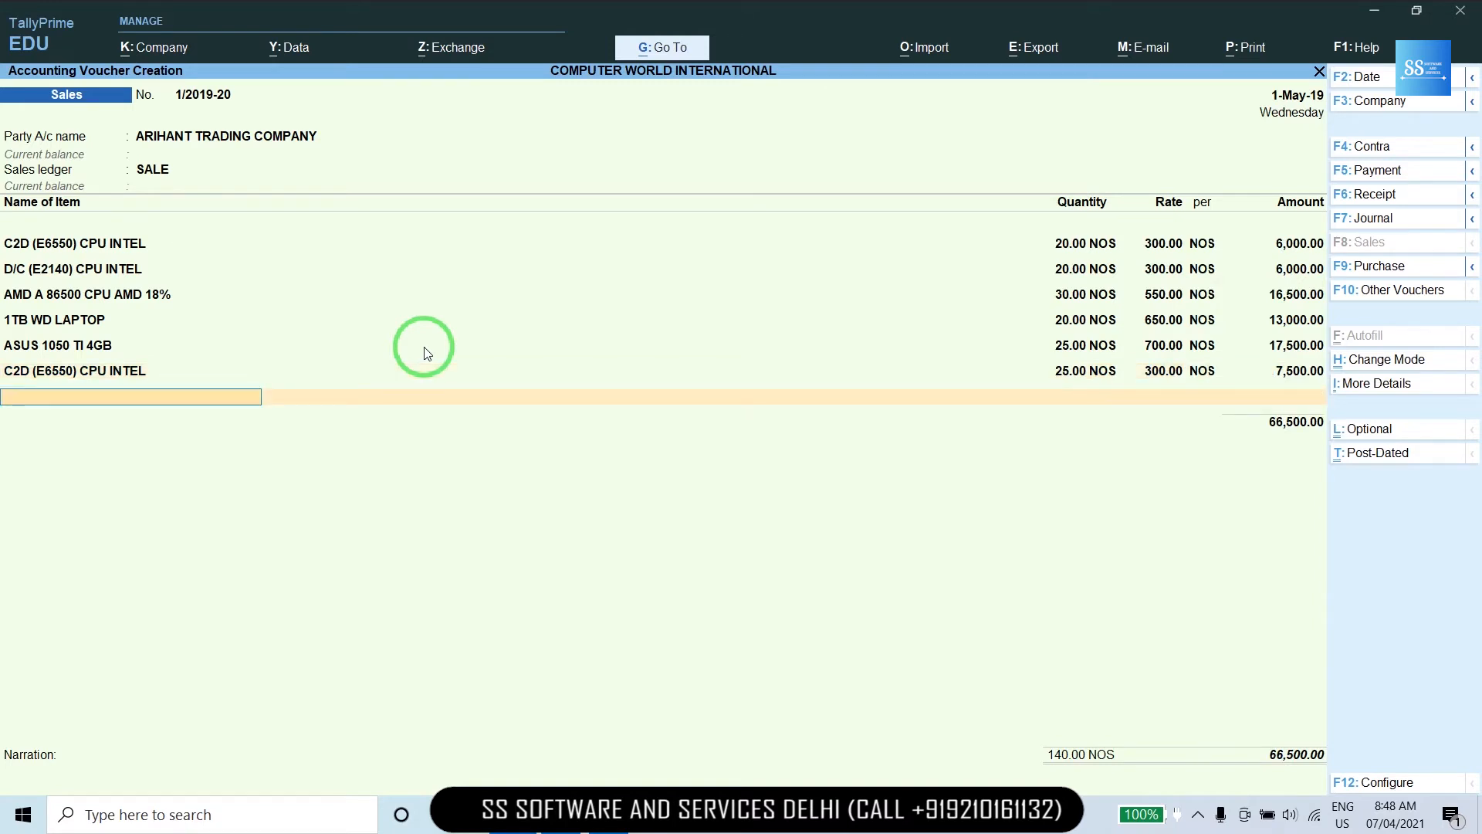
key(Return)
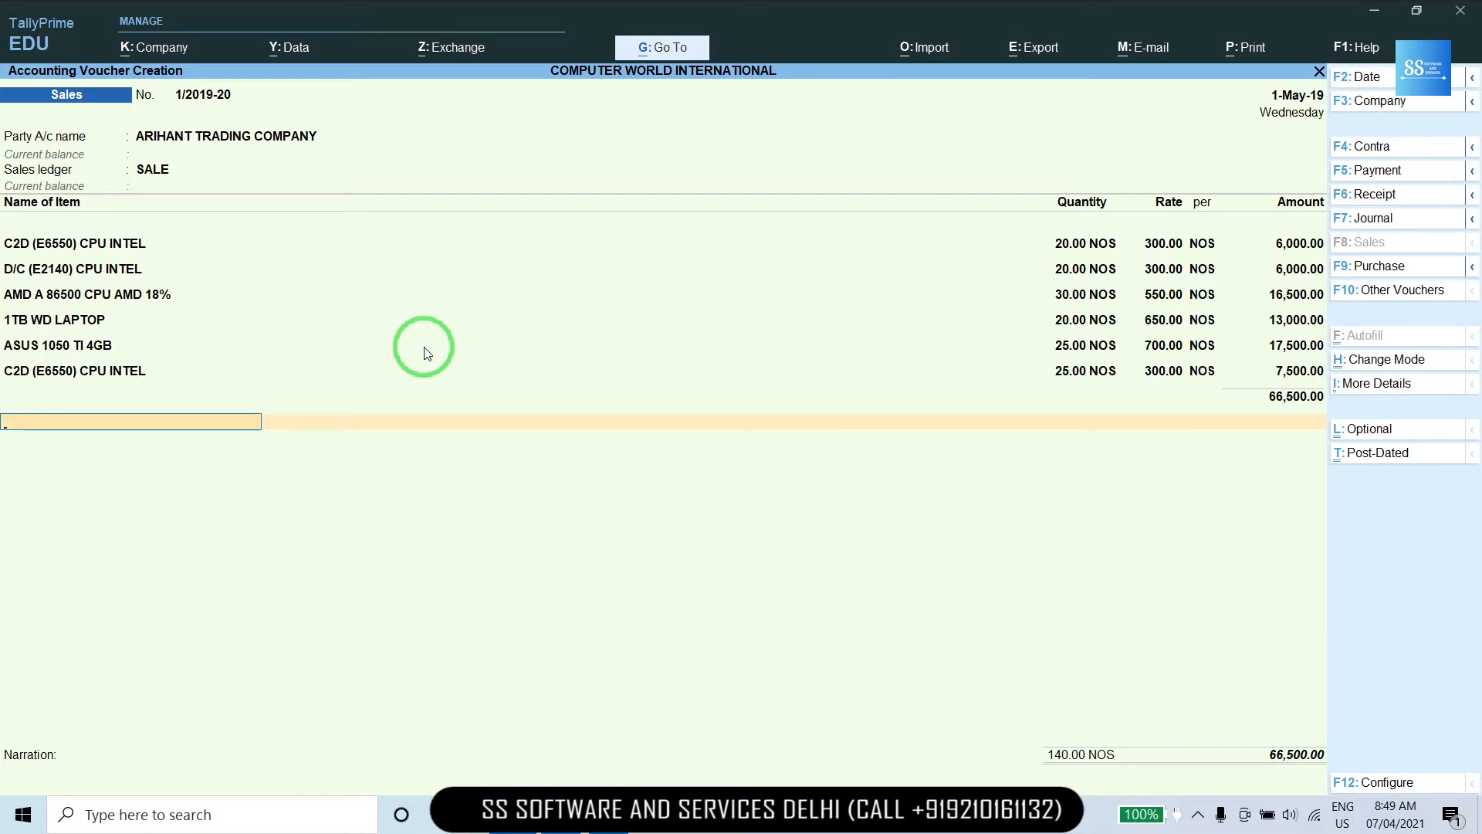
Add the IGST ledger charging 8,915.00 and bring up GST - Tax Analysis from More Details.
text(I)
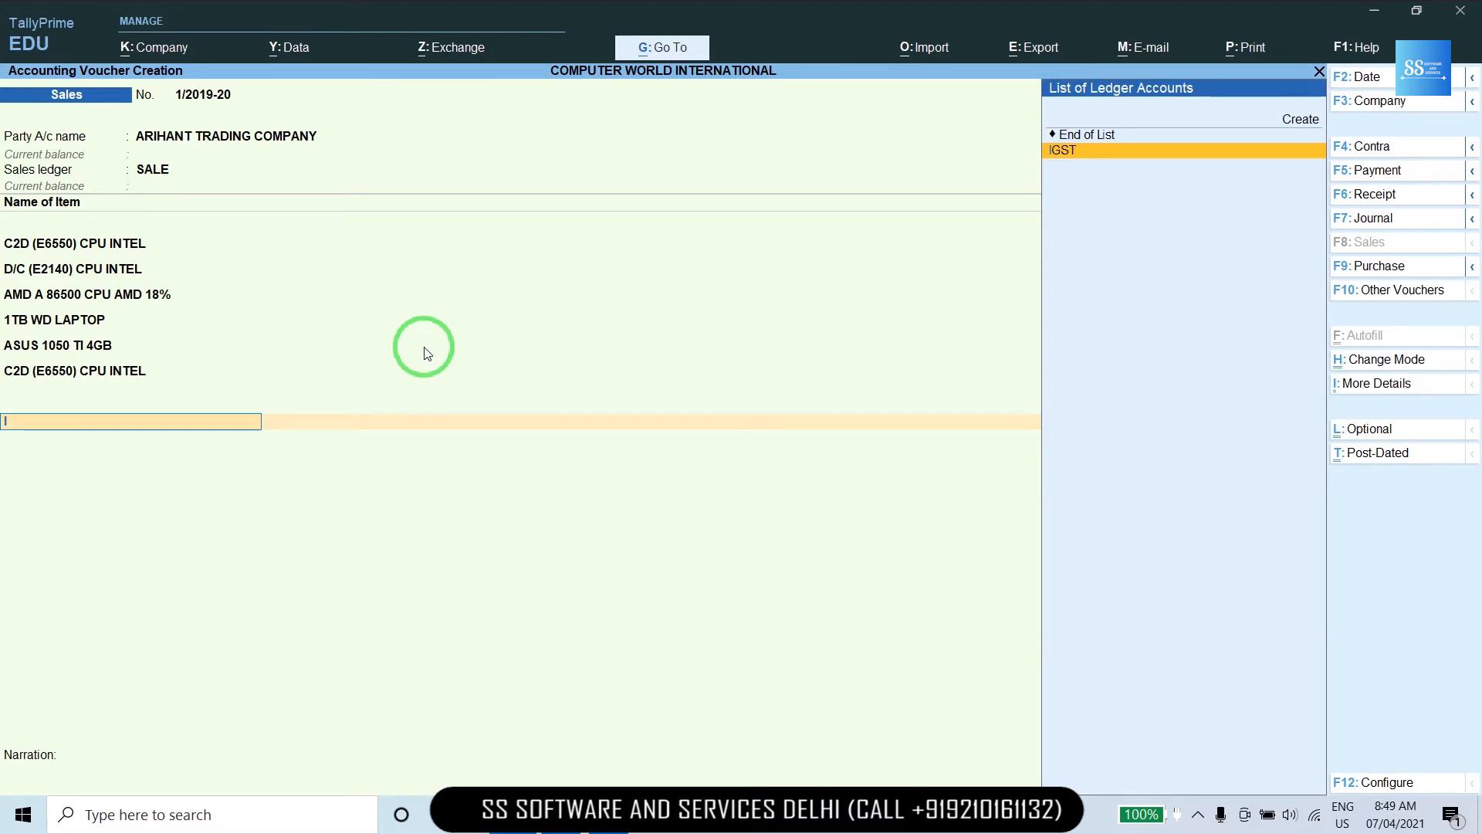
key(Return)
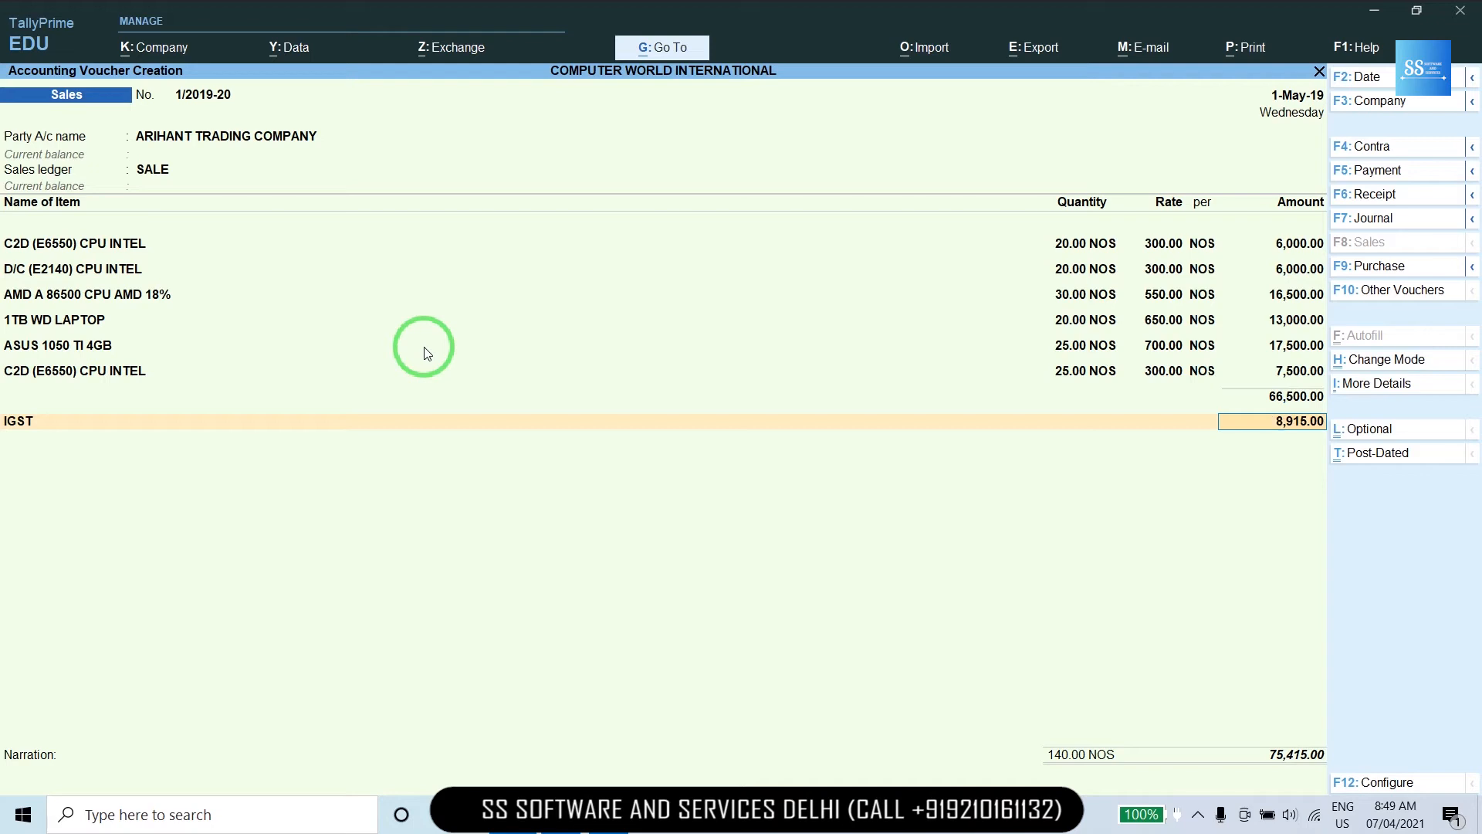
click(1345, 384)
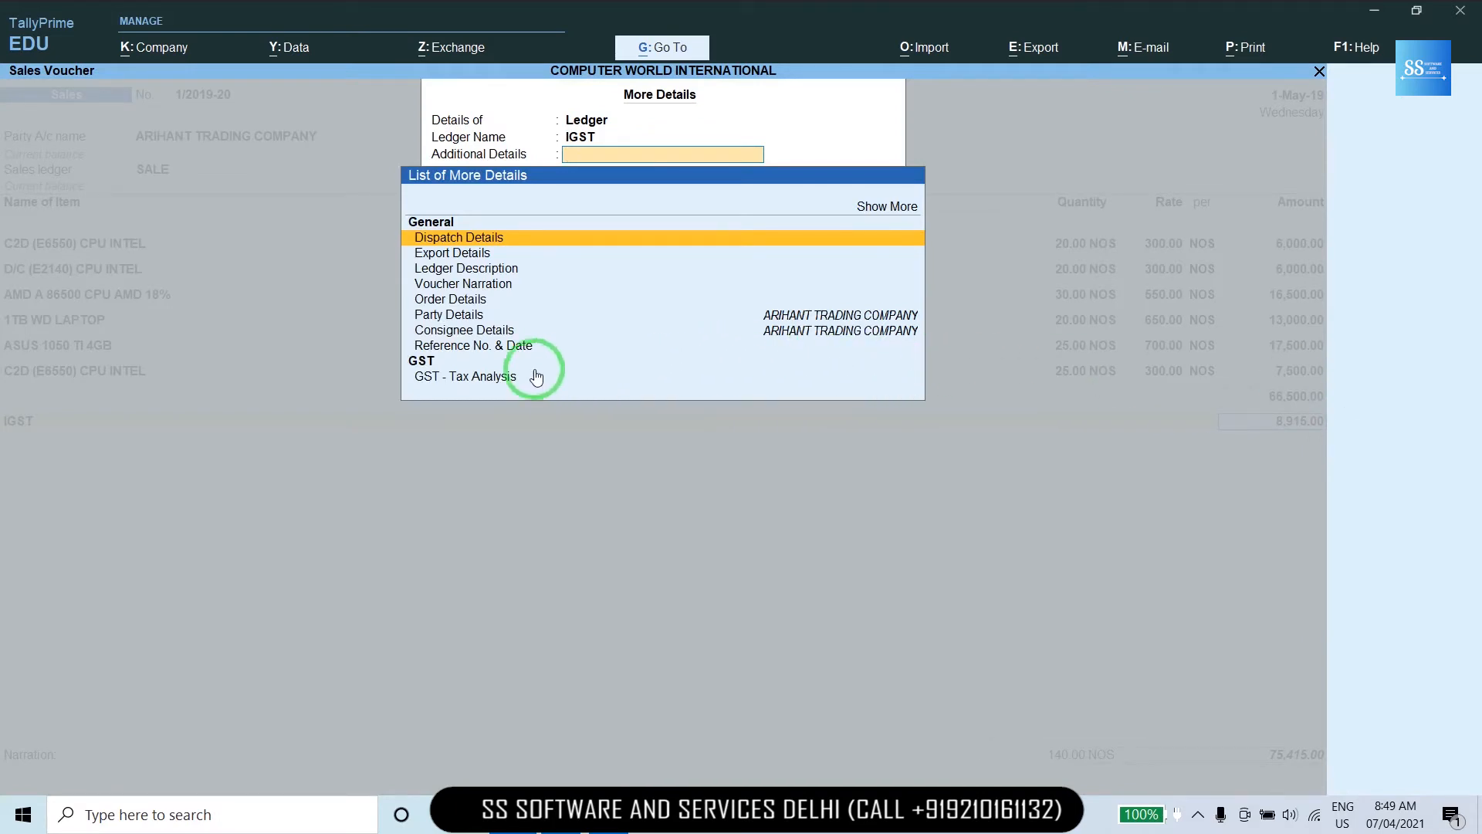
click(487, 378)
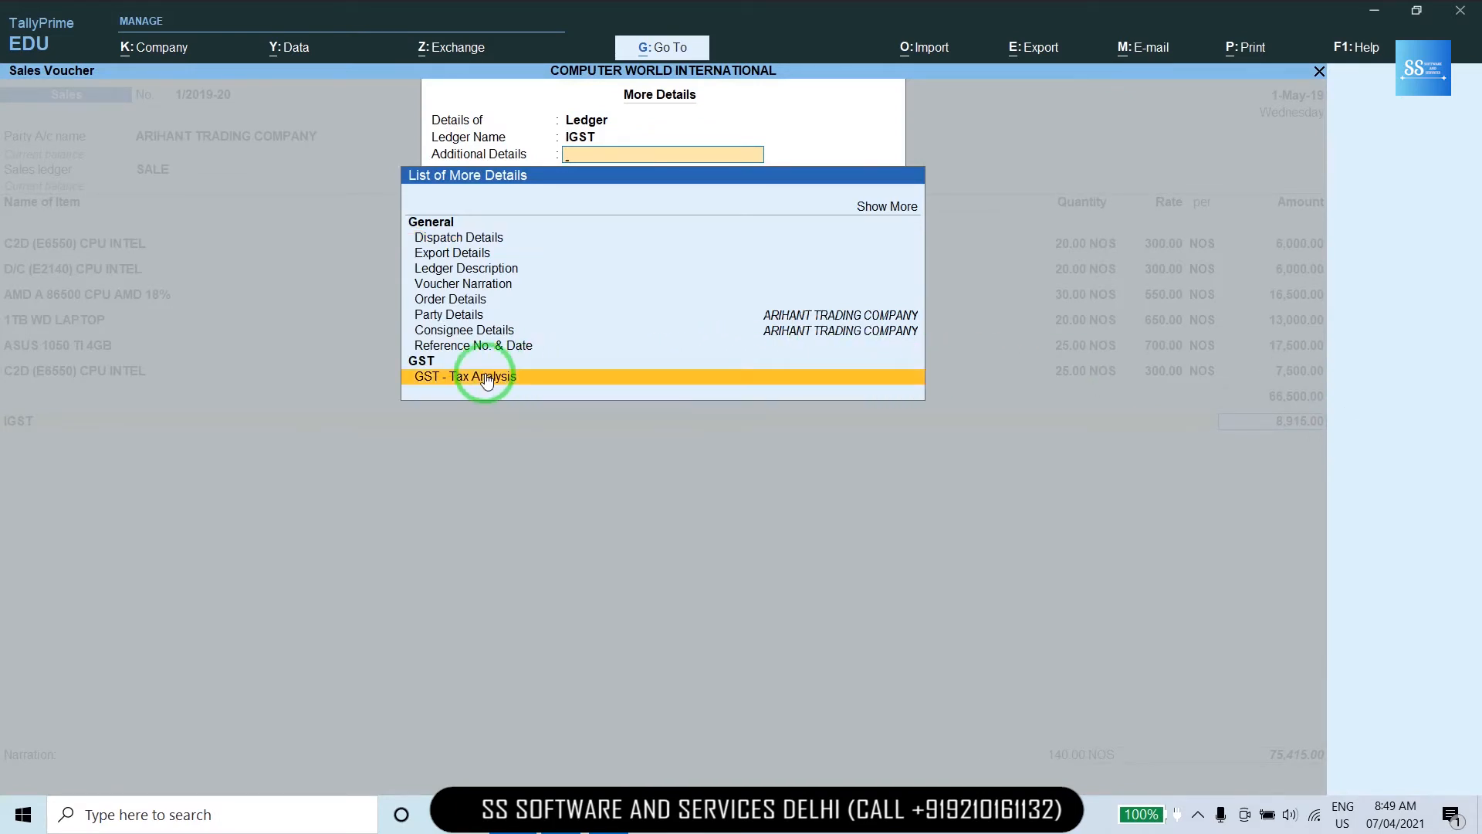
click(487, 376)
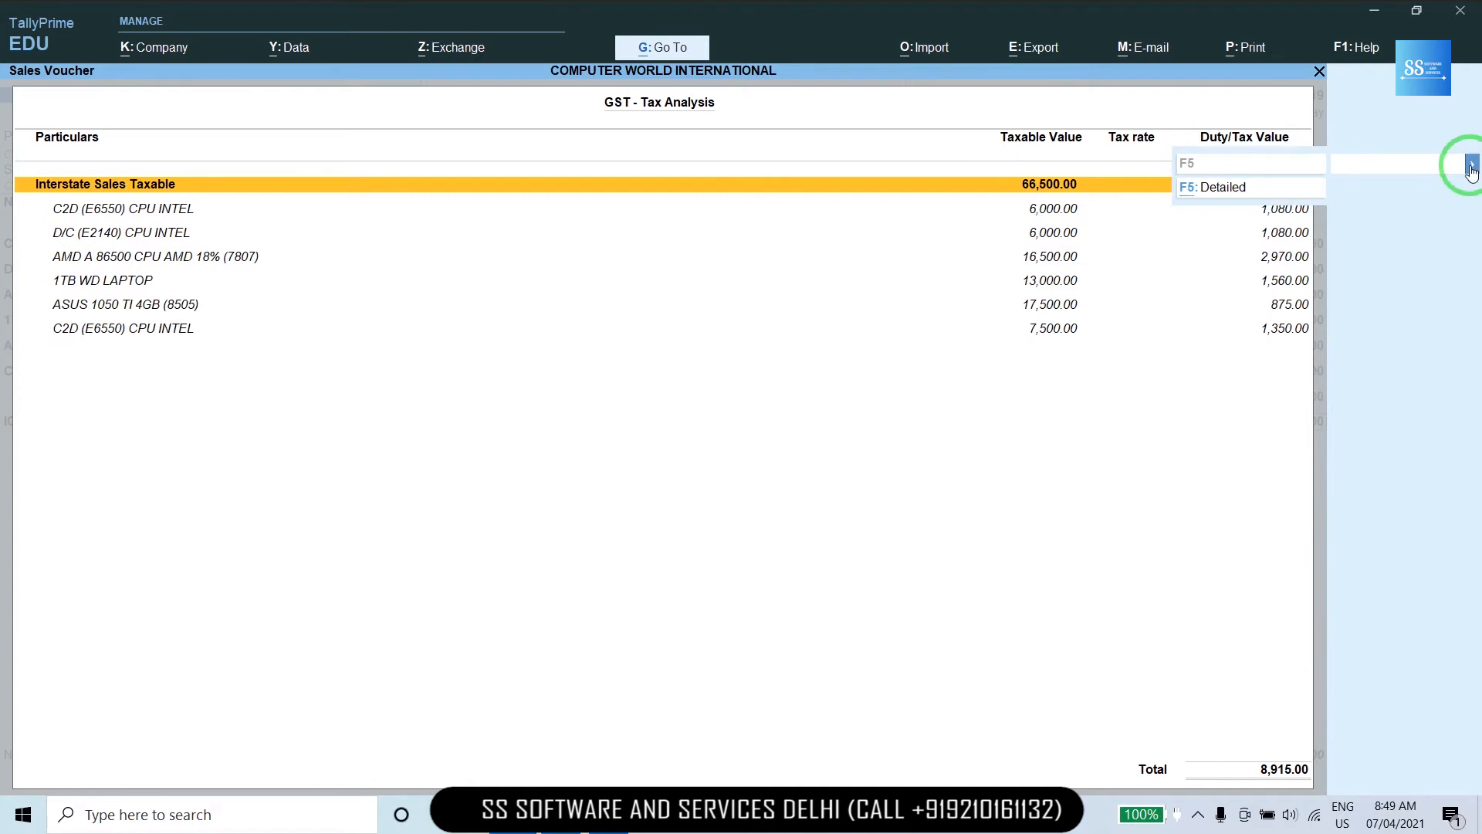
Switch the tax analysis to Detailed, step through each item's value and integrated tax lines, then return.
click(1226, 190)
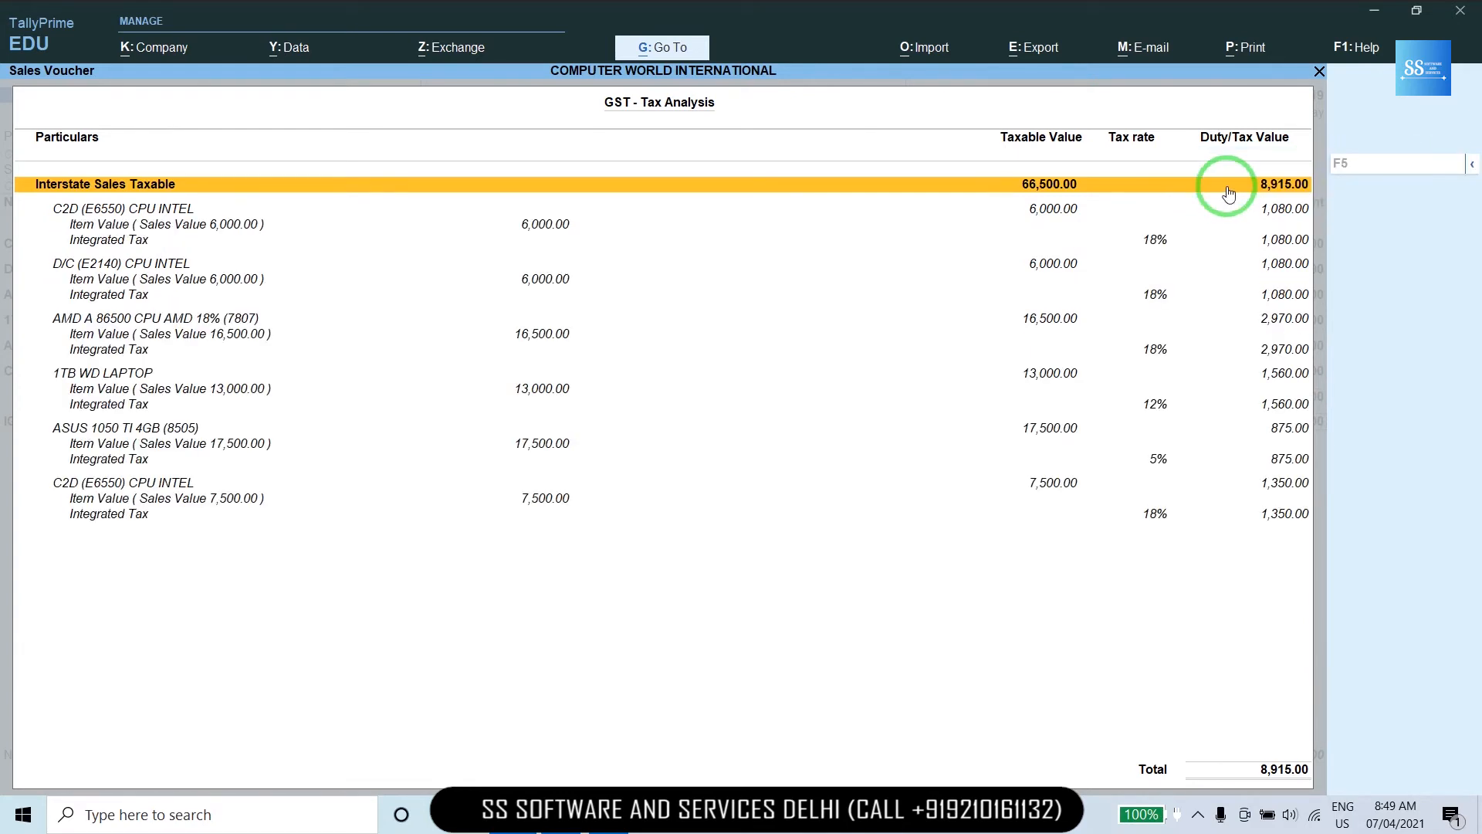
key(Down)
key(Down)
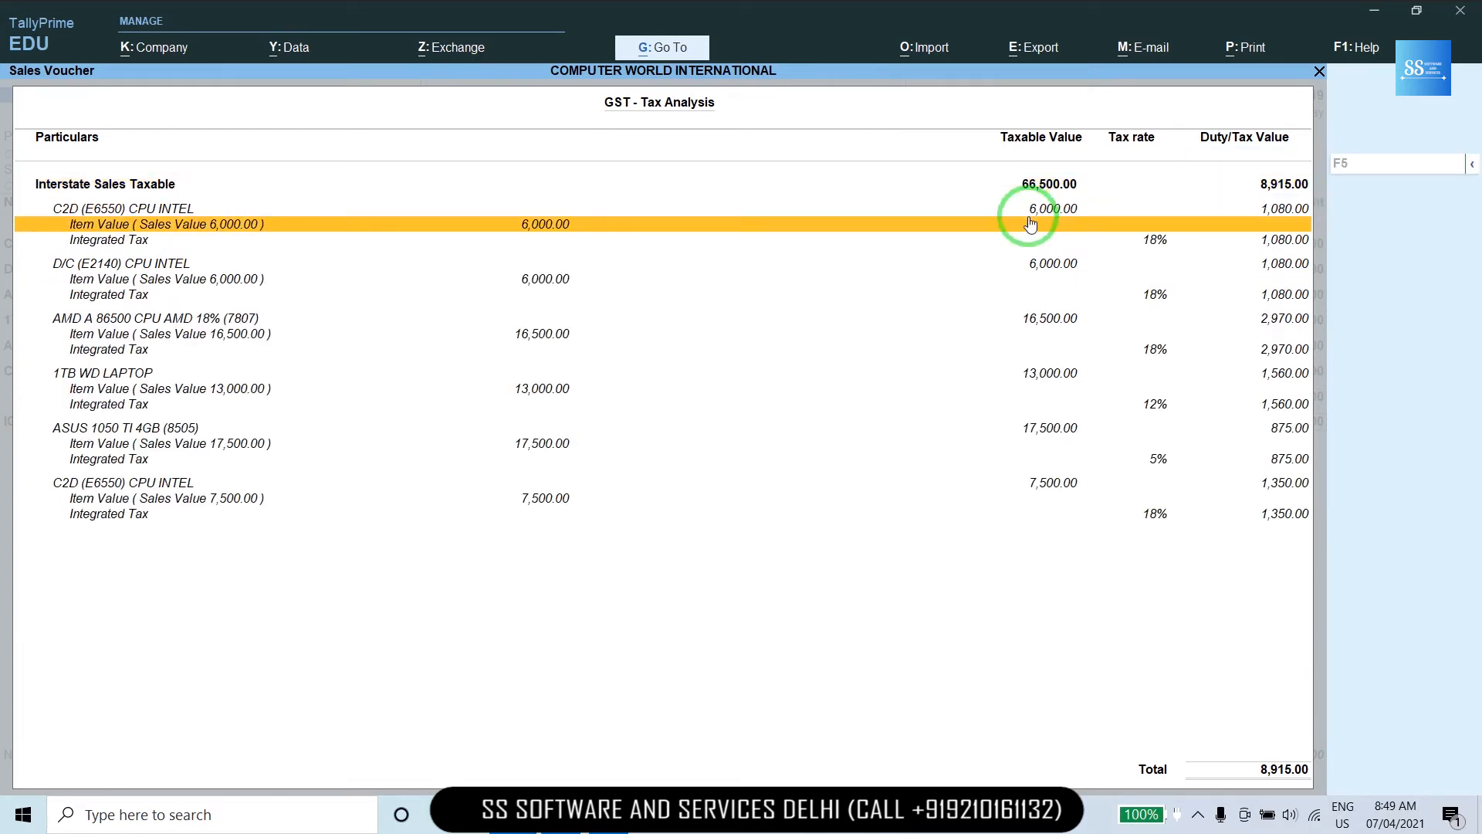
key(Down)
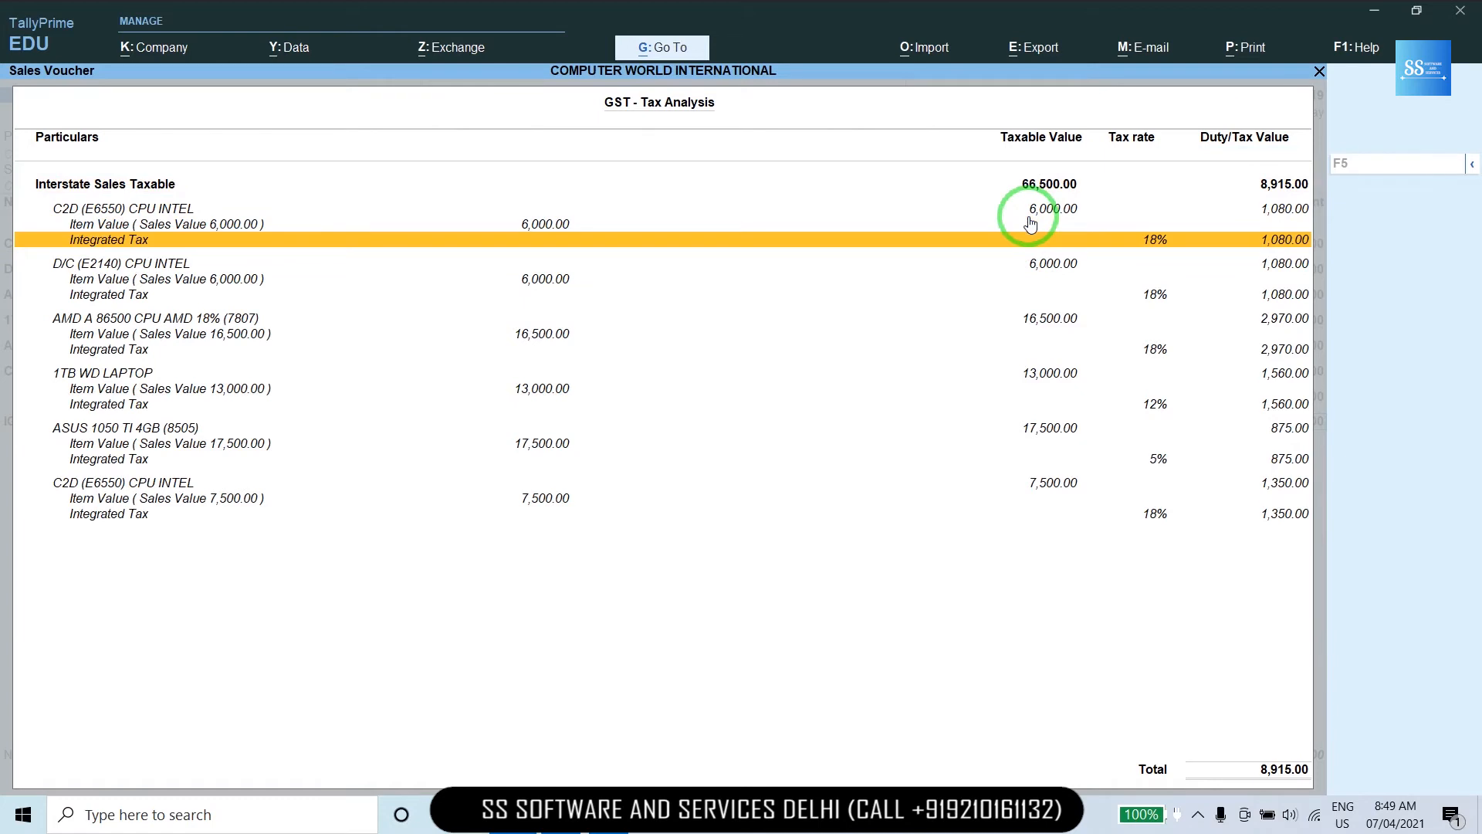
key(Down)
key(Down)
key(Down)
key(Down)
key(Down)
key(Down)
key(Down)
key(Down)
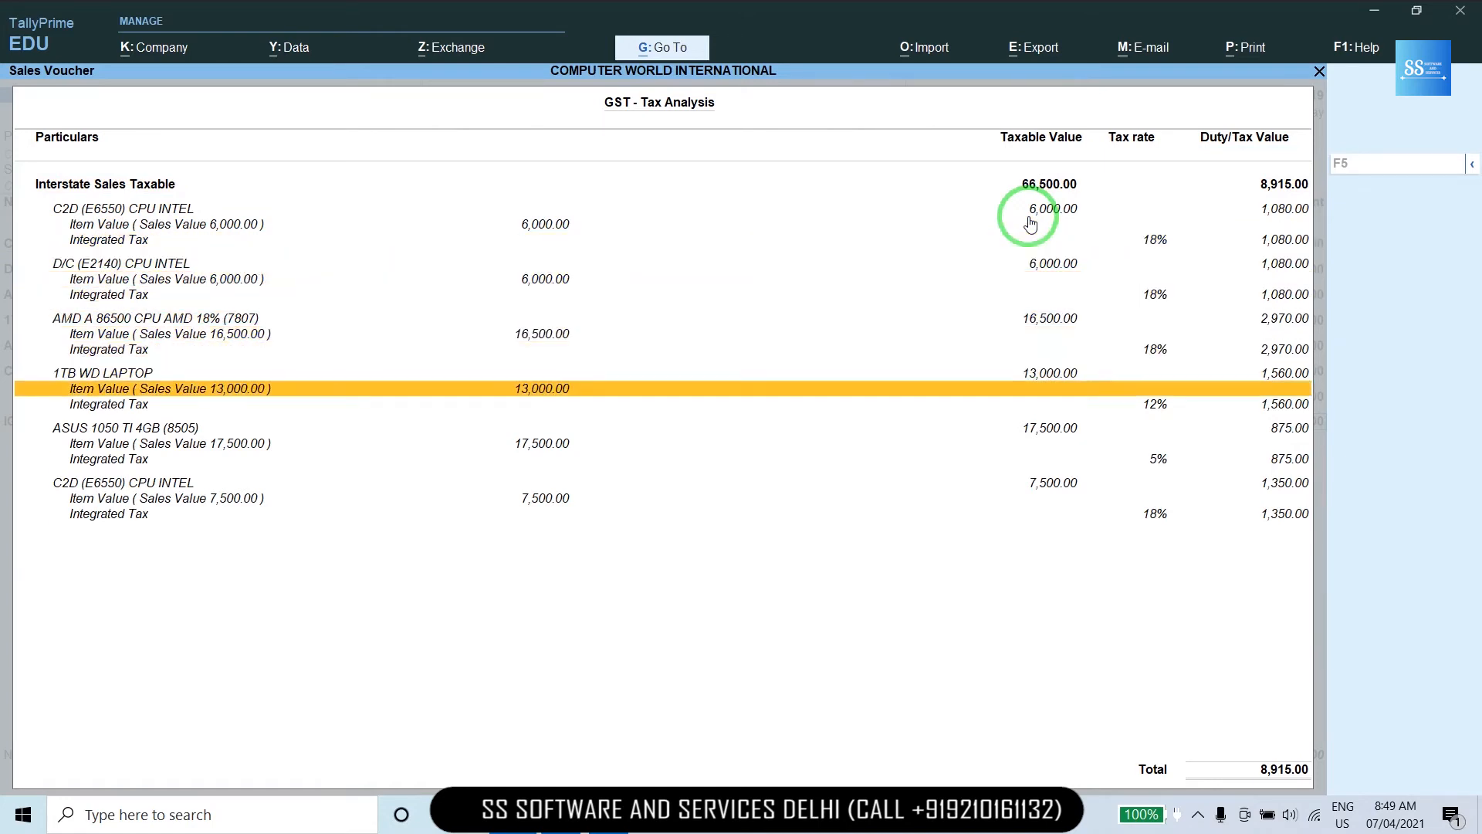
key(Down)
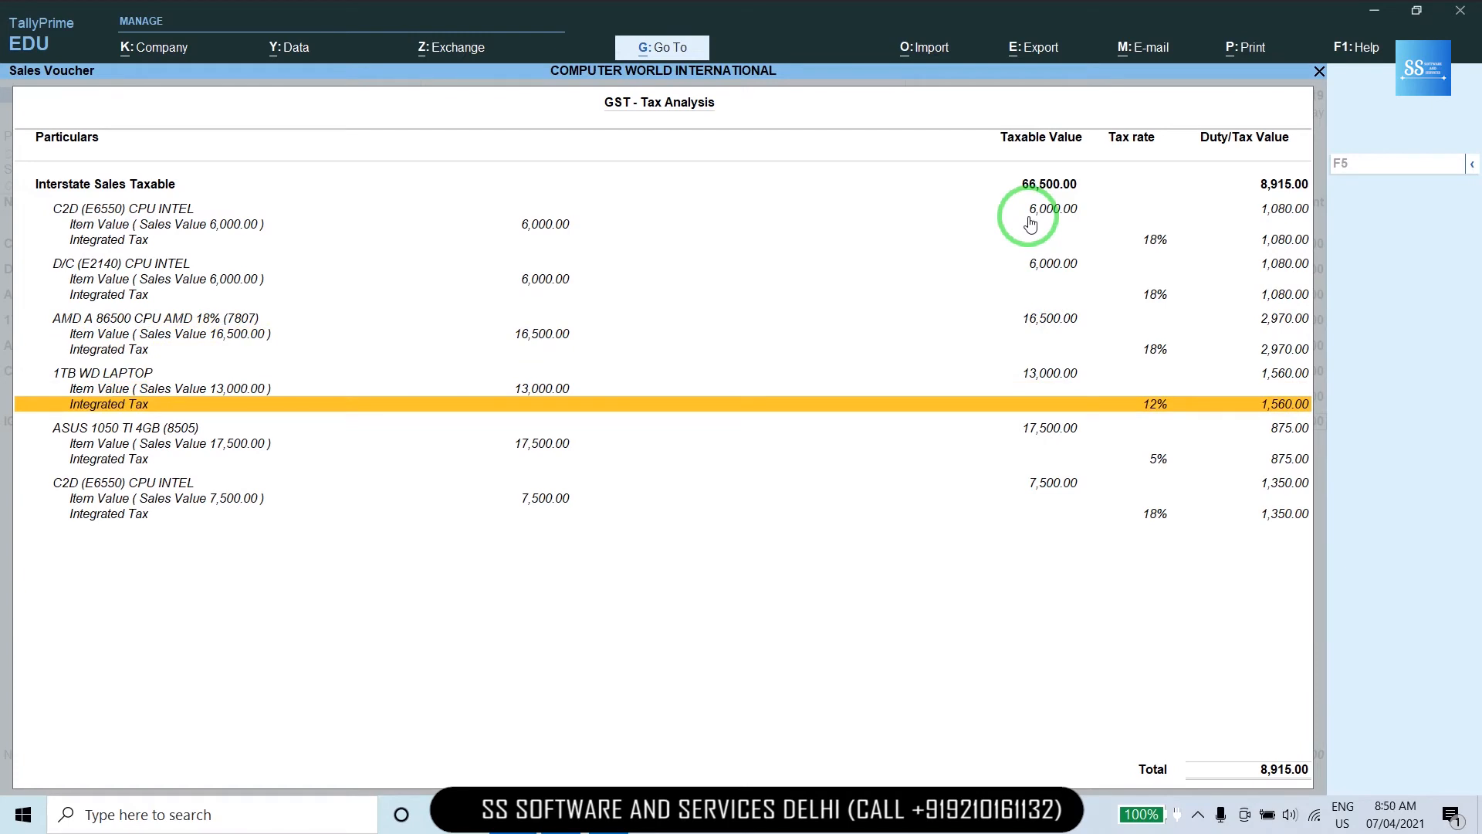
key(Down)
key(Down)
key(Down)
key(Down)
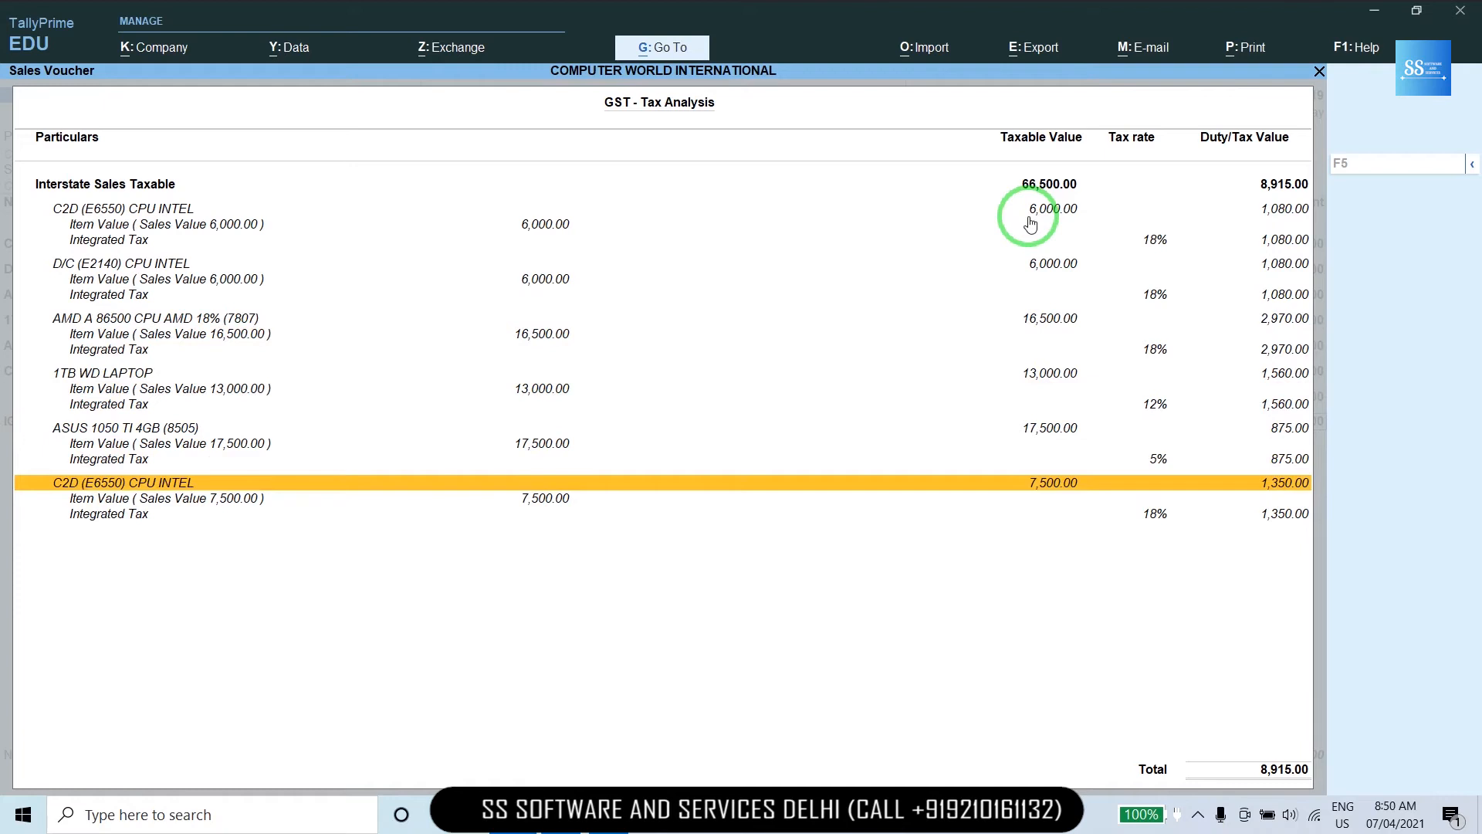
key(Escape)
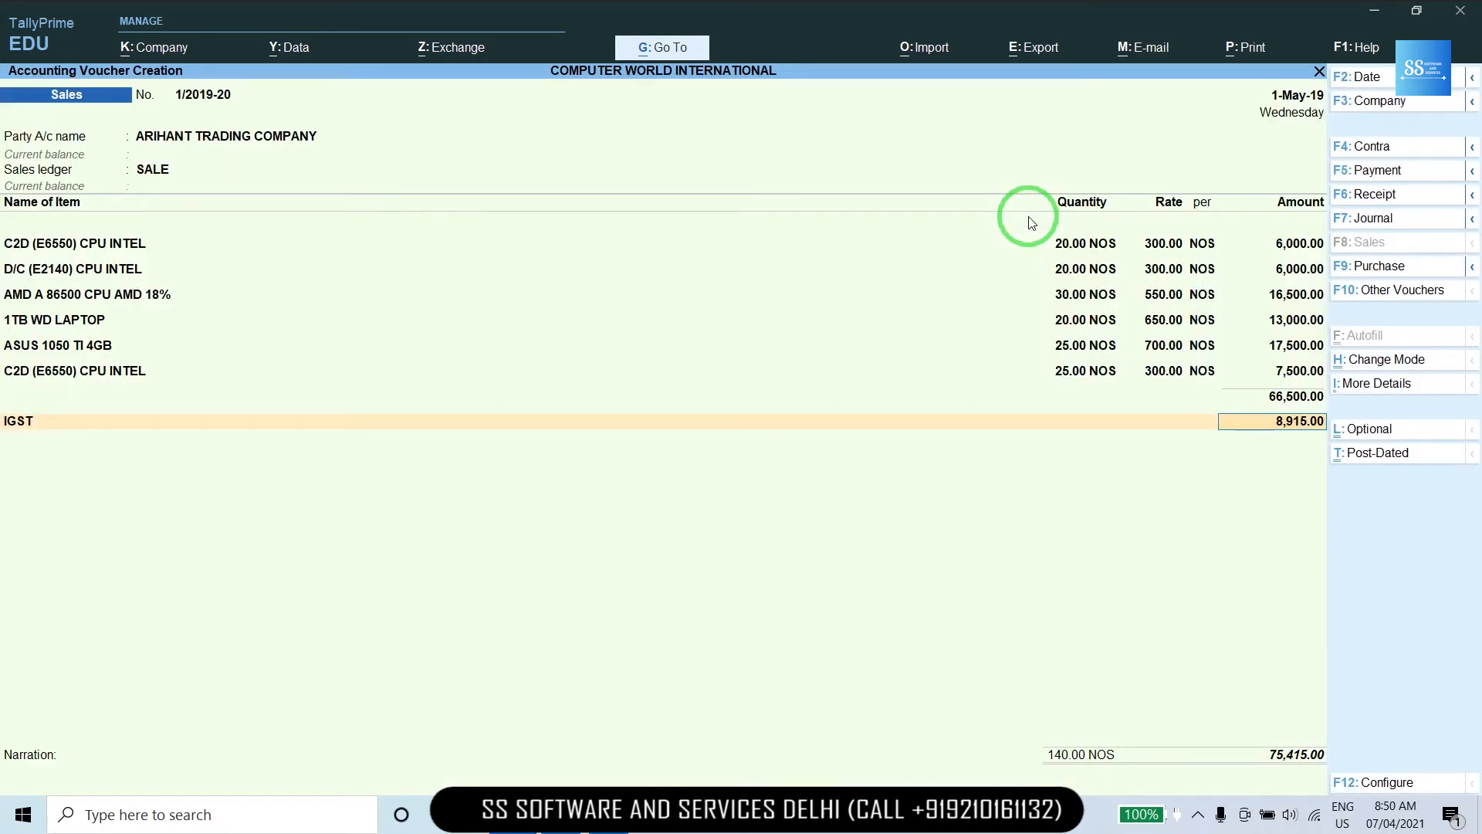
Accept the IGST line and narration to save the first sales voucher.
key(Return)
key(Return)
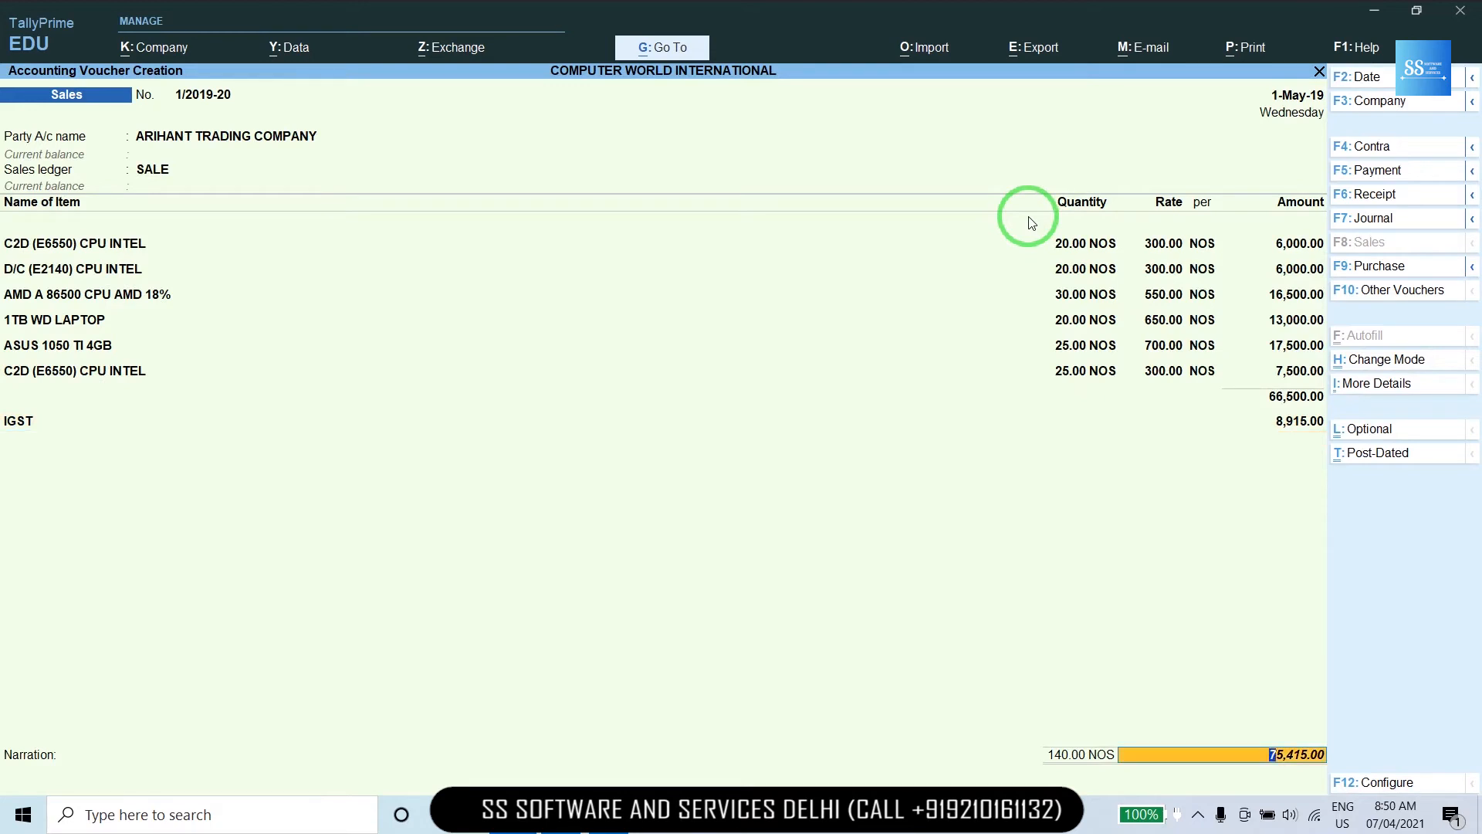
key(Return)
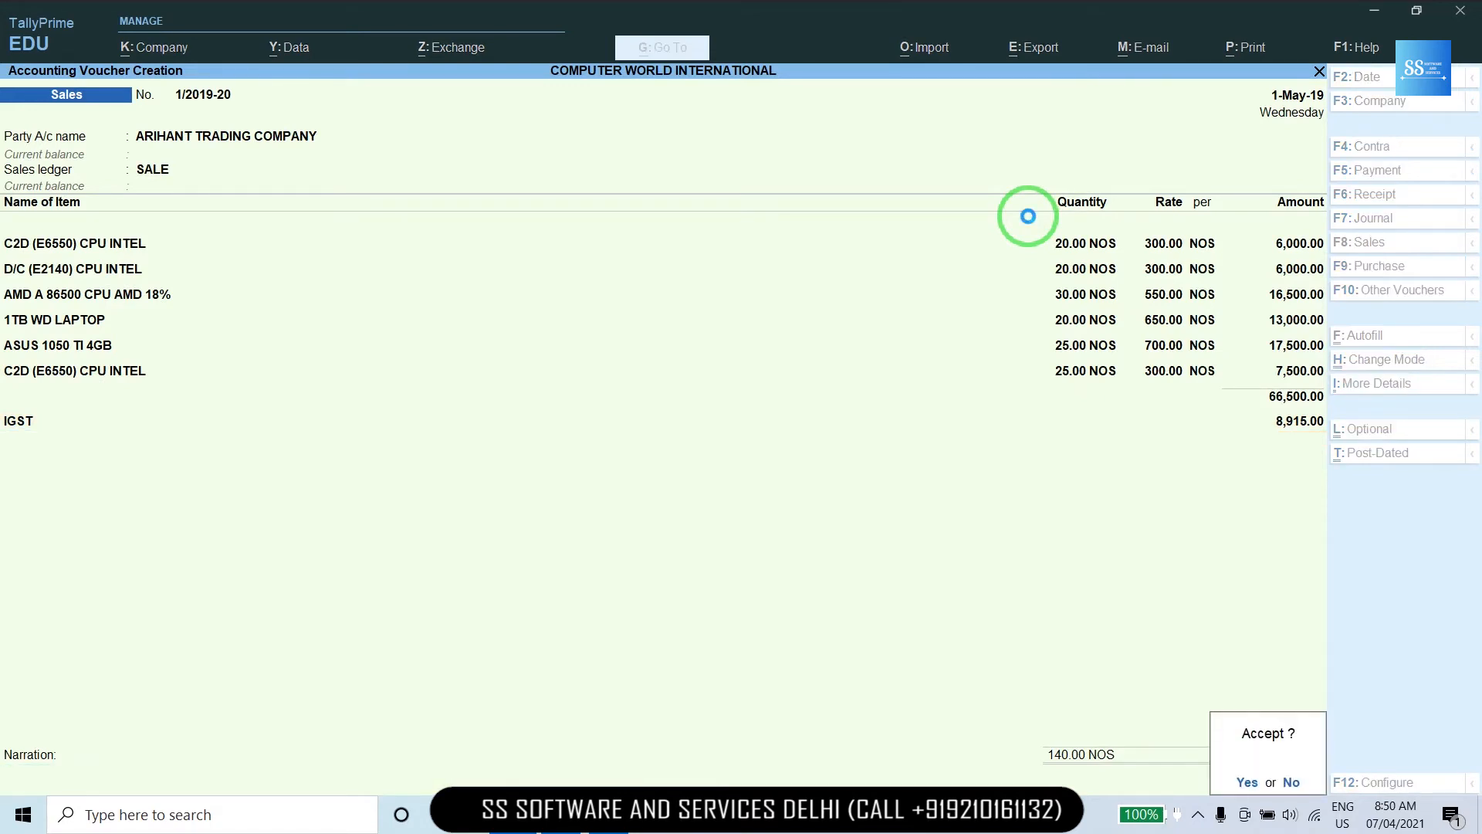
key(Return)
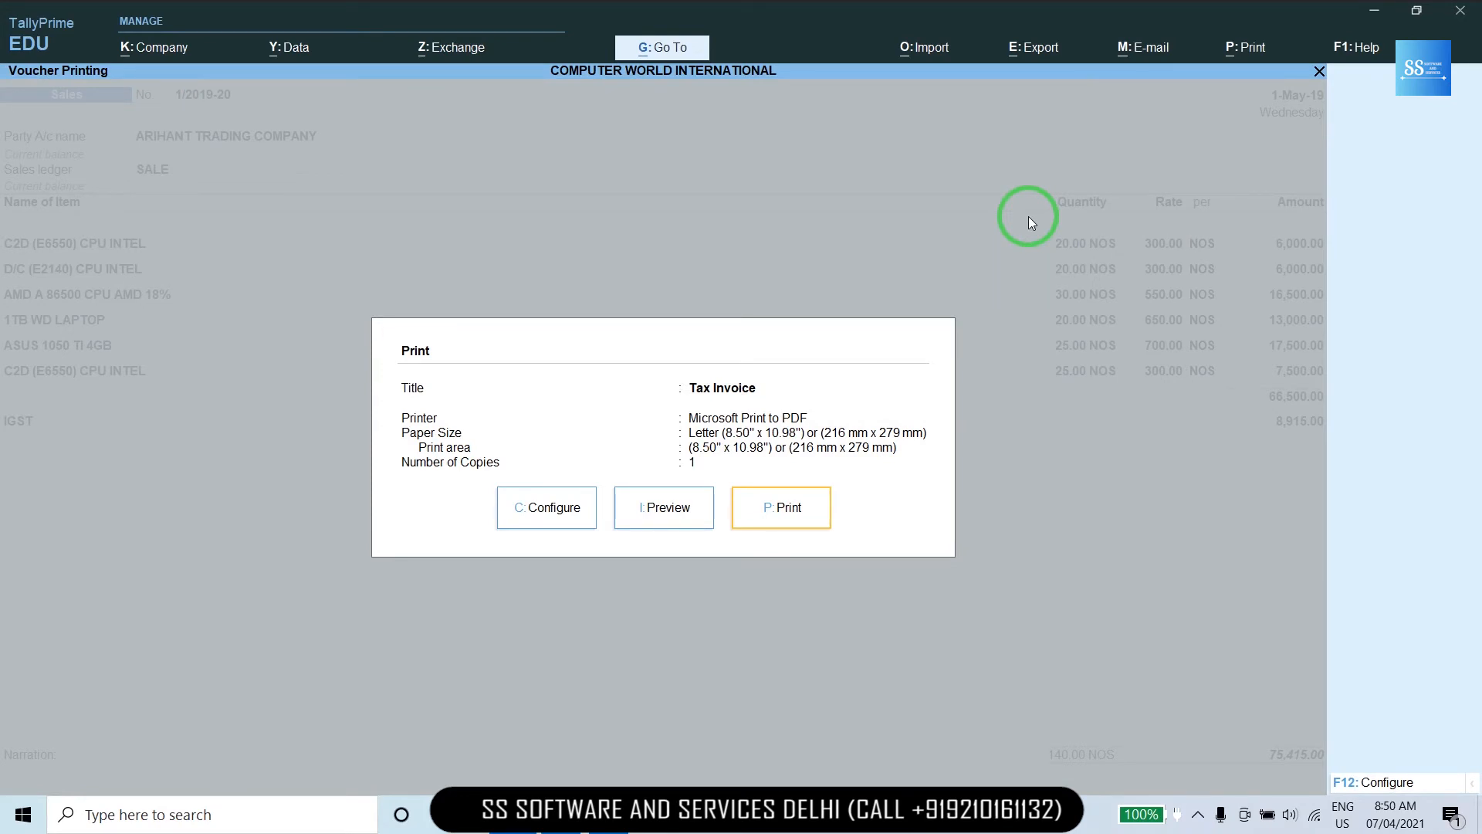
Preview the tax invoice, viewing its second page, then return to print options.
click(664, 522)
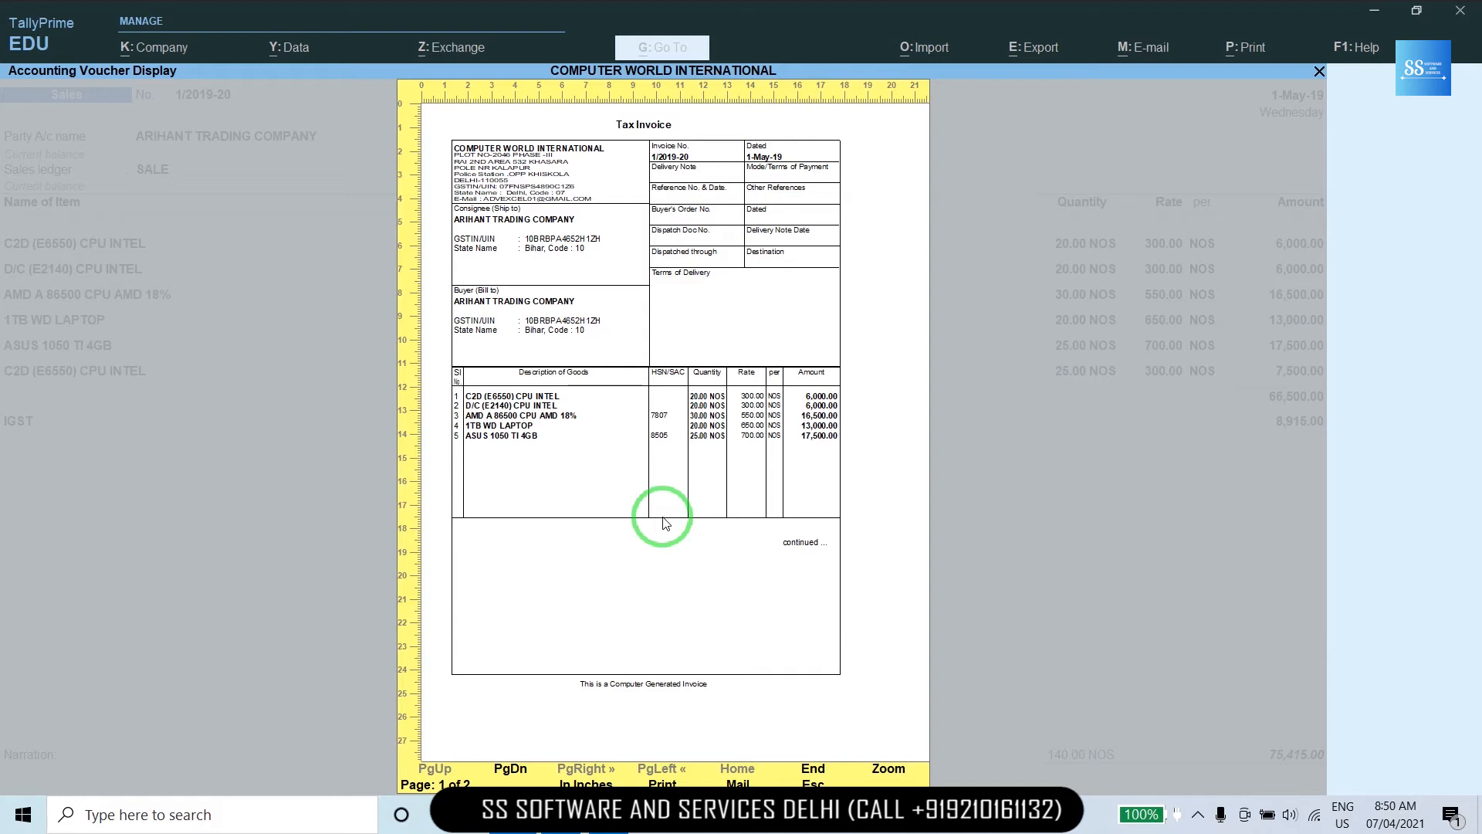
key(Page_Down)
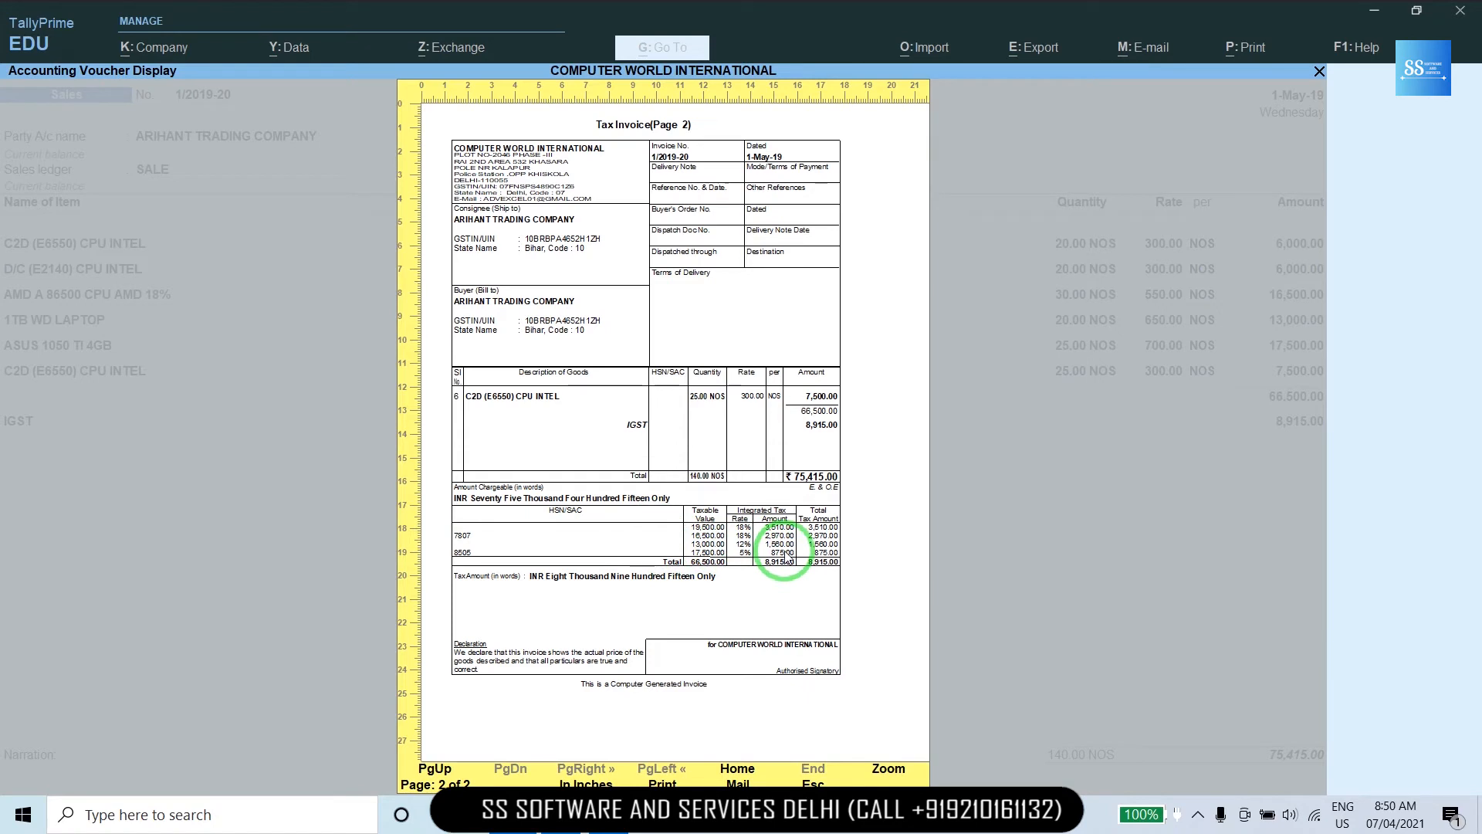
key(Escape)
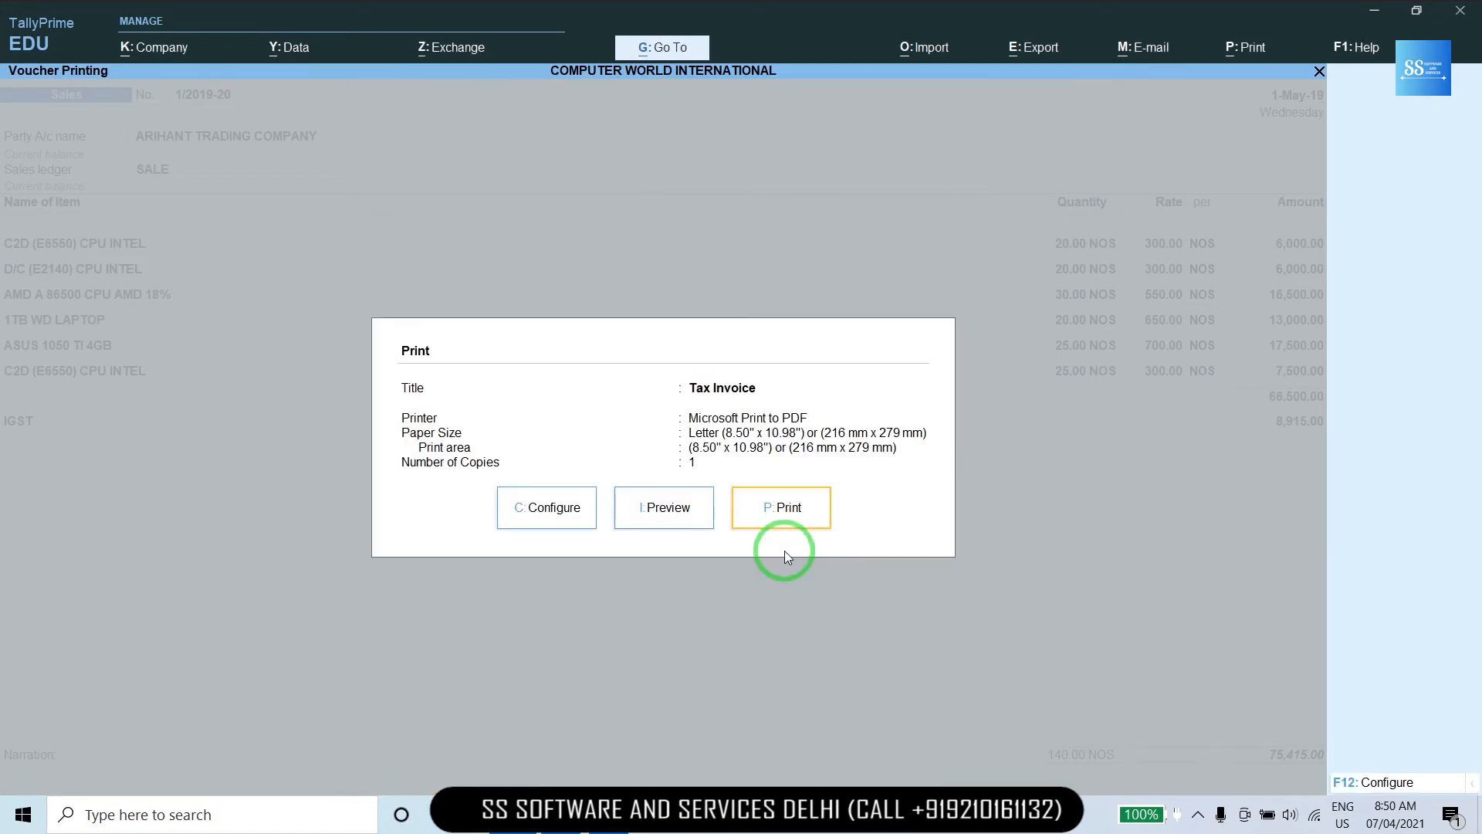
Set Optimise printing to save paper and Choose details for second page to Yes in print configuration.
click(568, 512)
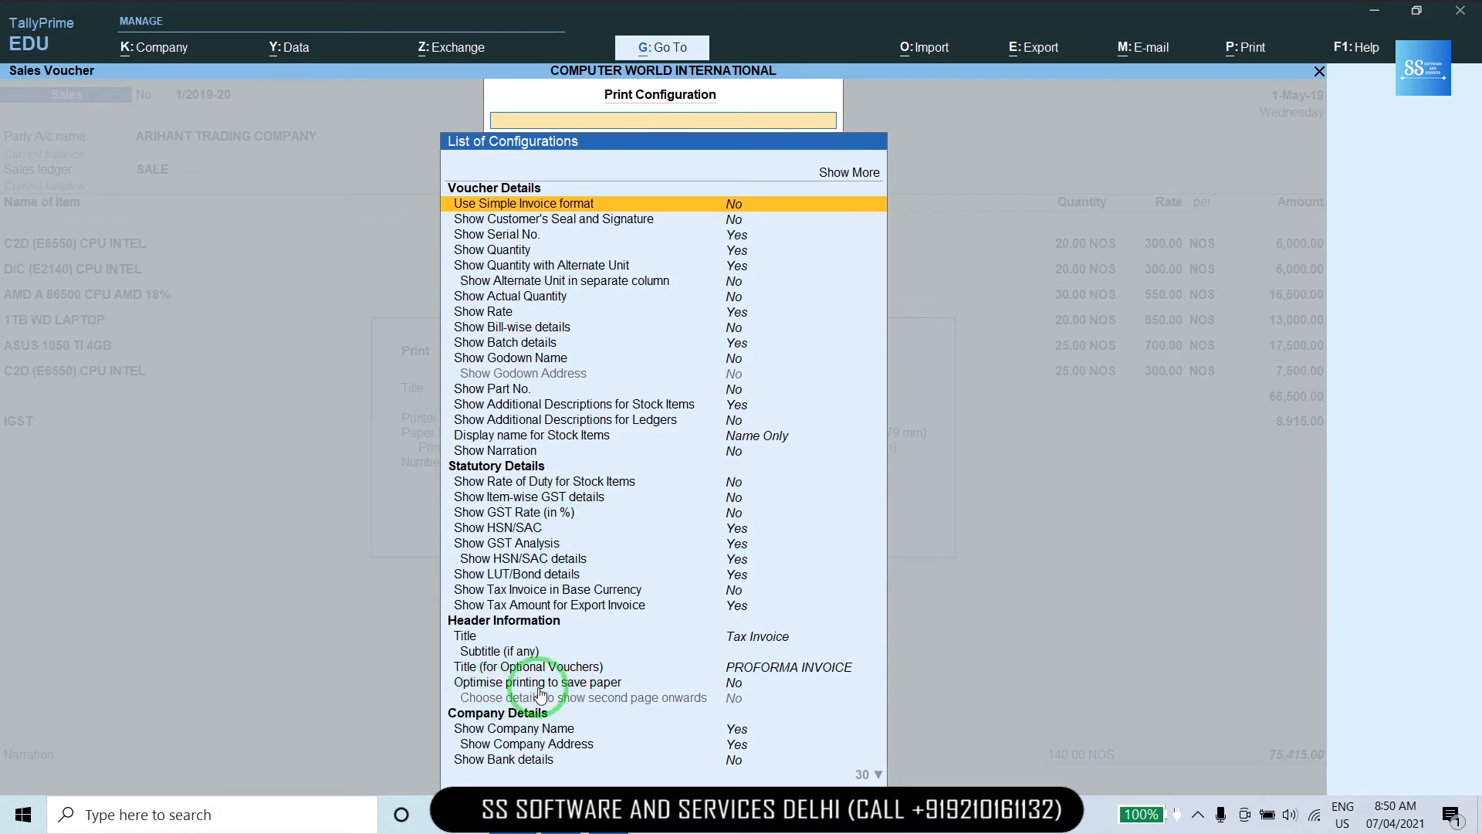
click(726, 687)
click(730, 691)
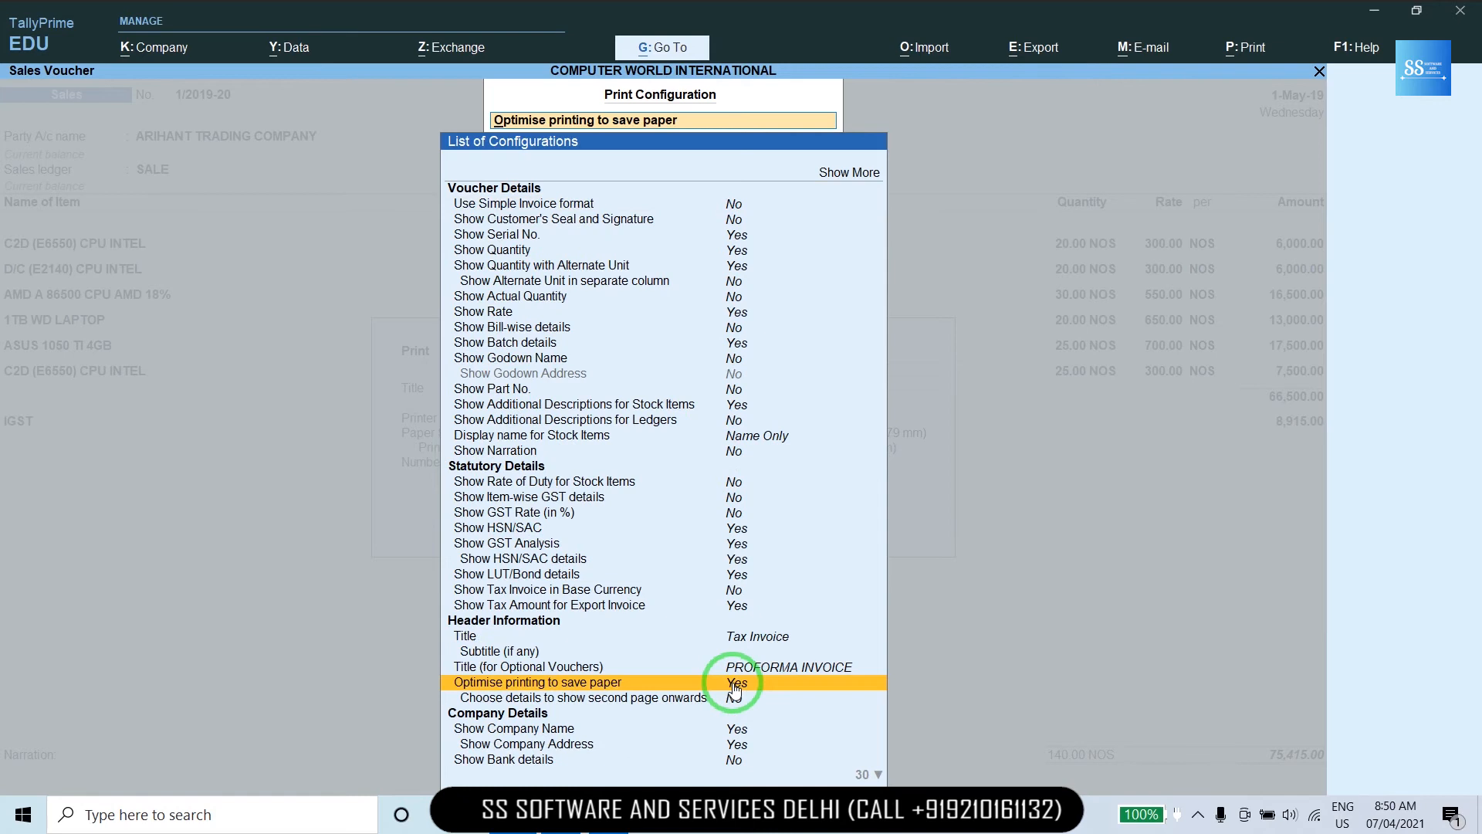
click(734, 690)
click(734, 690)
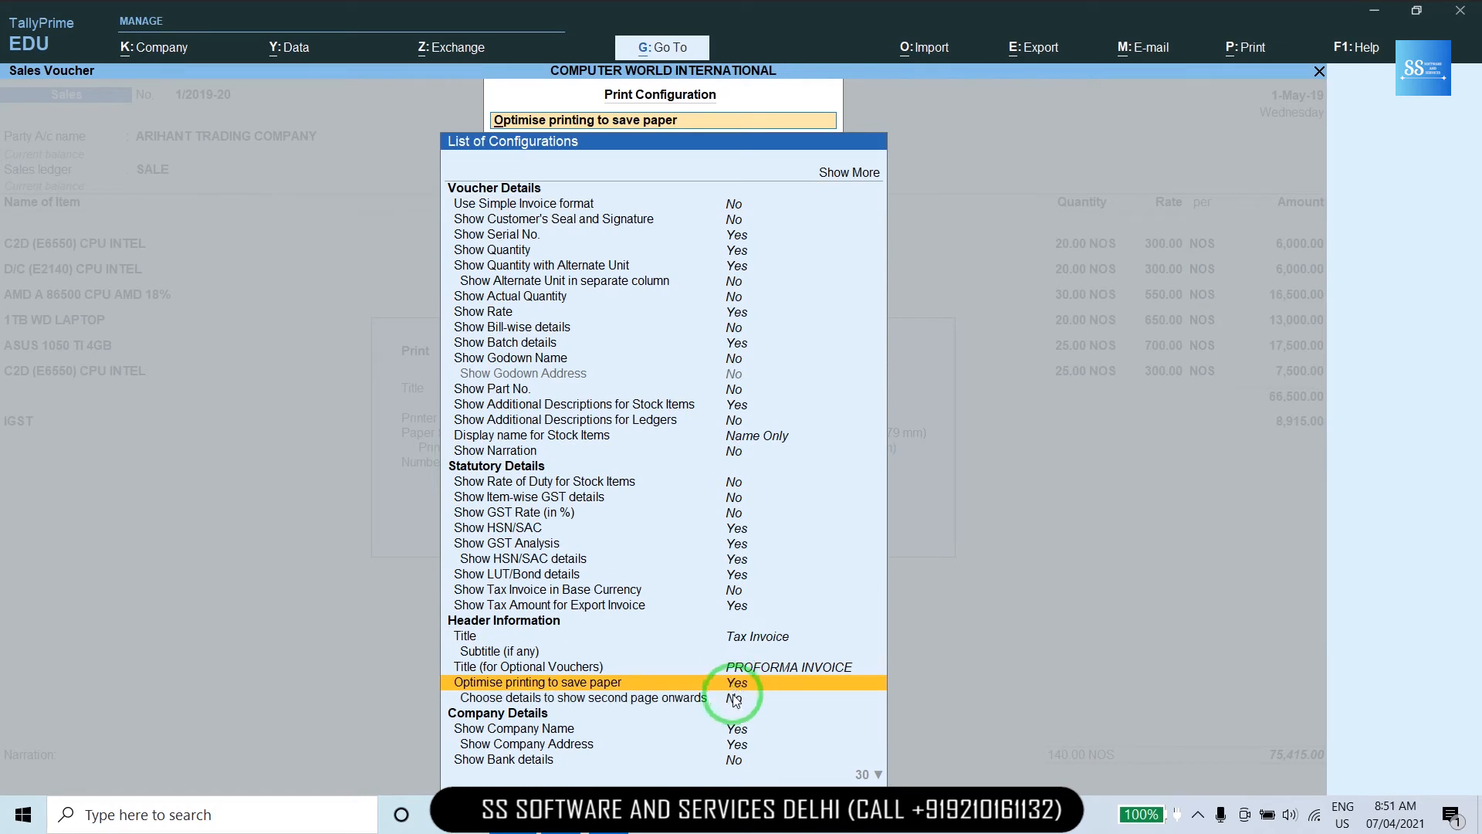
click(734, 698)
click(734, 699)
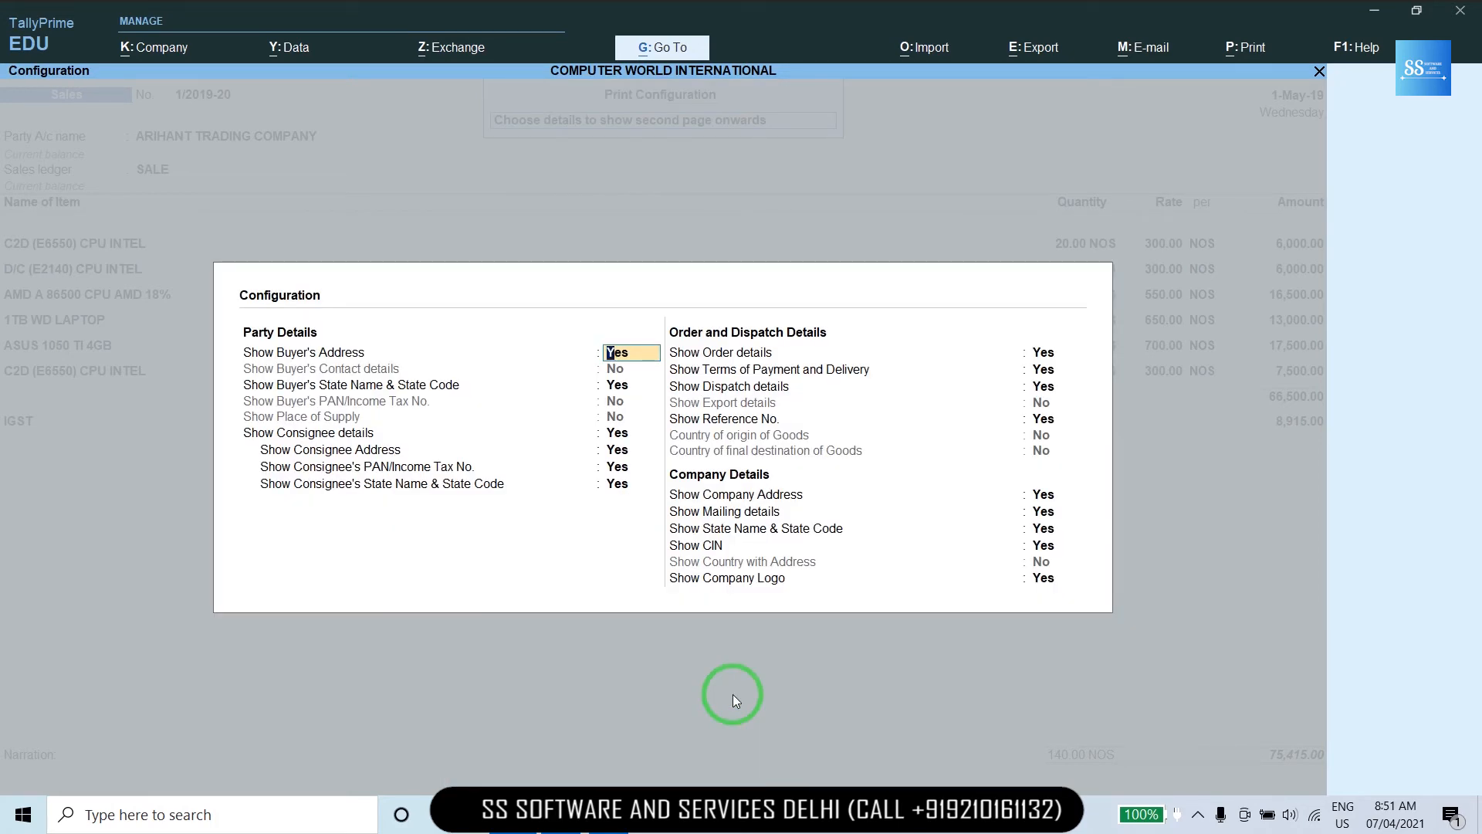
key(Return)
key(Return)
key(Return)
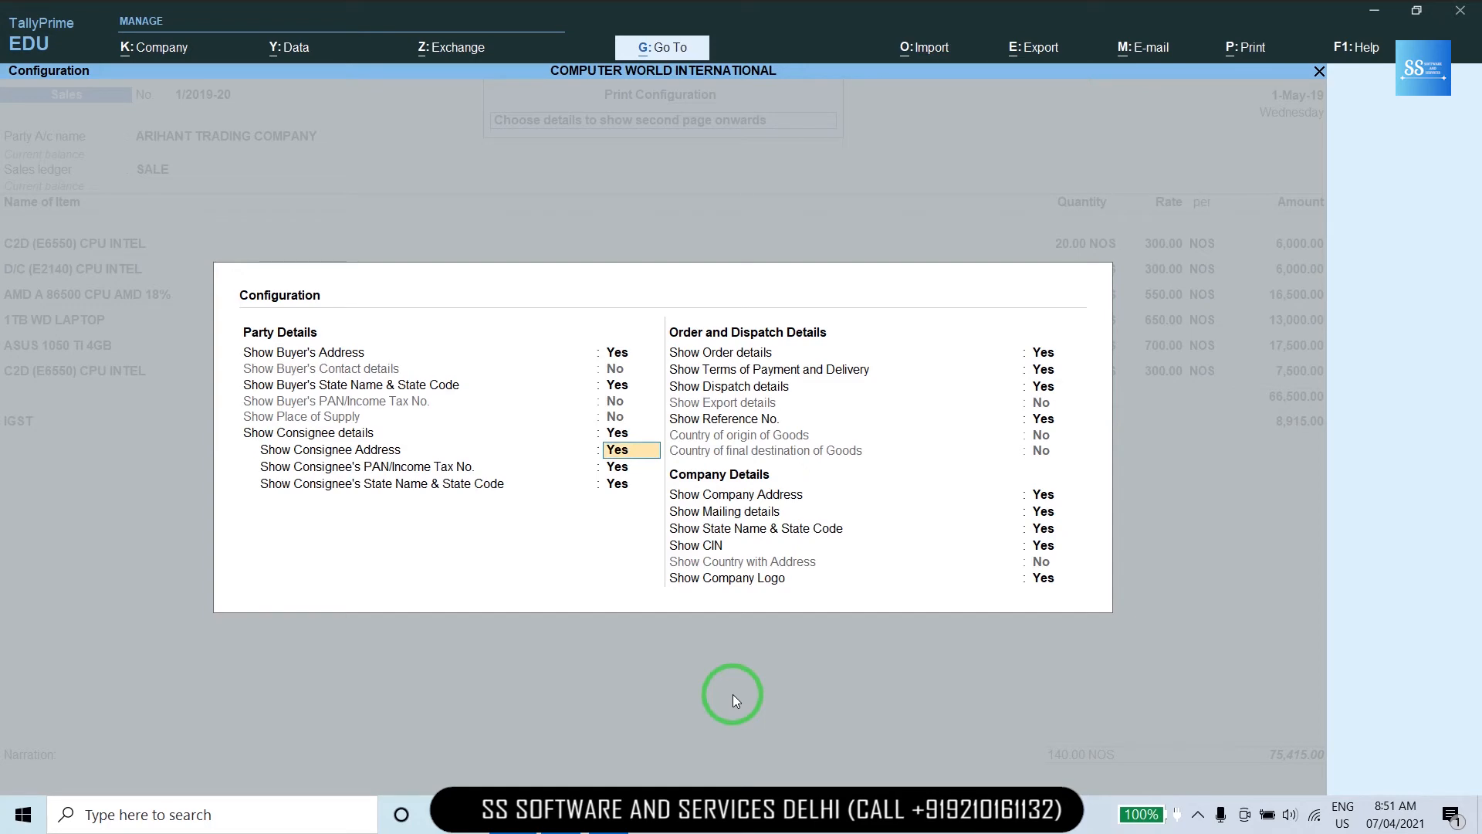
key(ctrl+a)
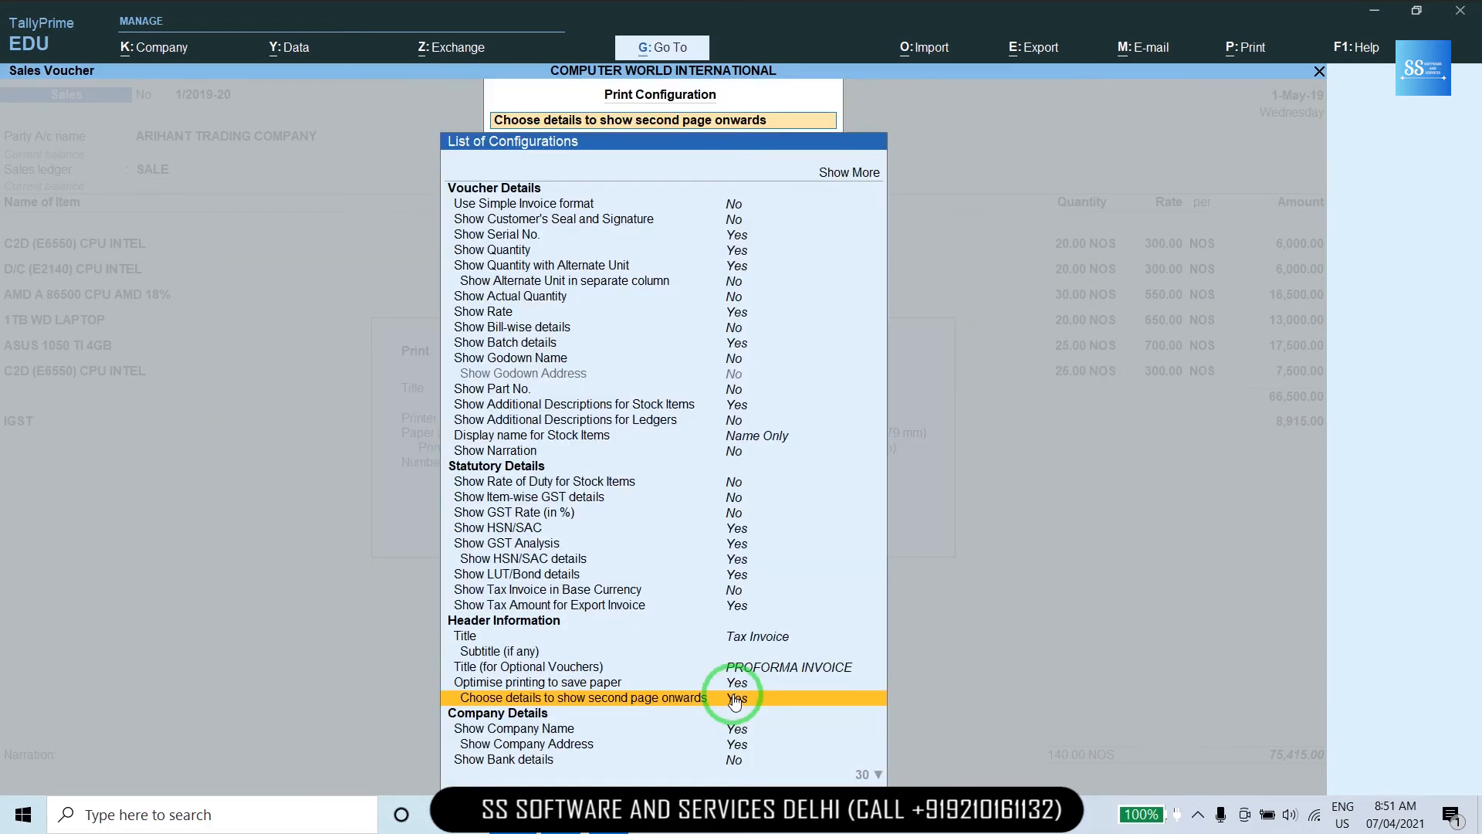
key(Escape)
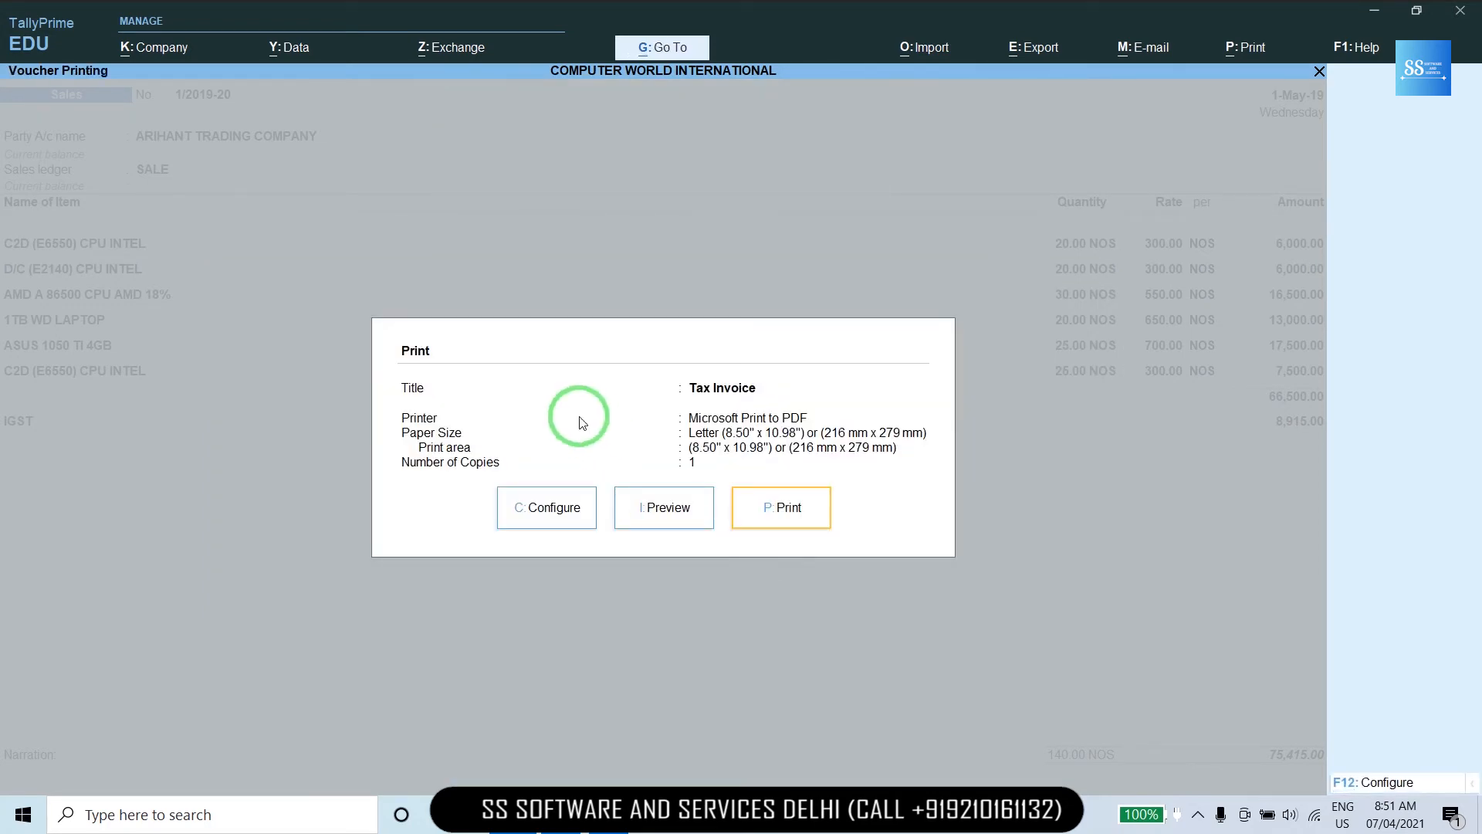
Preview the zoomed invoice, confirm it fits one page ending at 75,415.00, then exit to a new voucher.
click(634, 497)
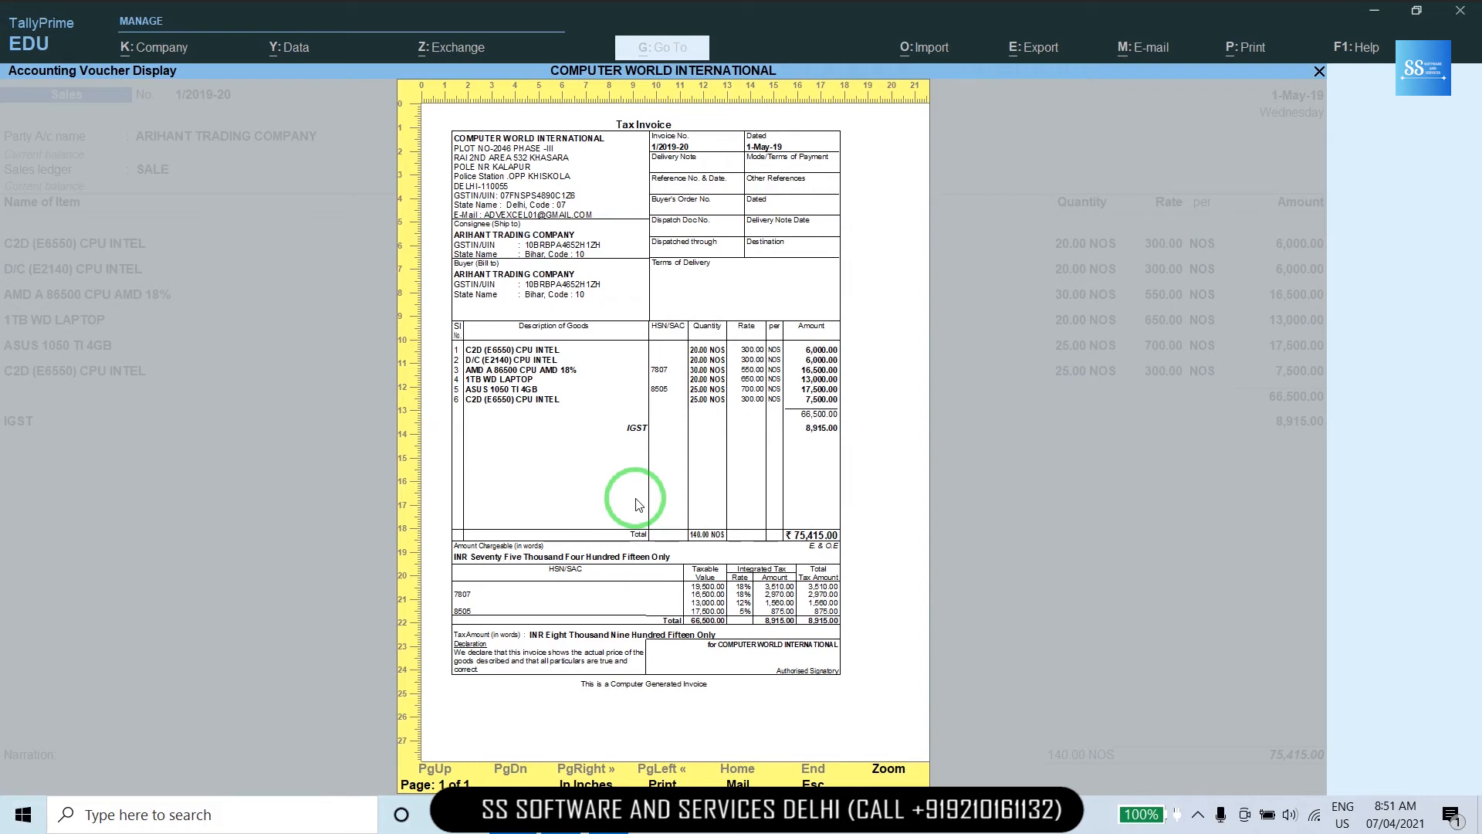
click(636, 503)
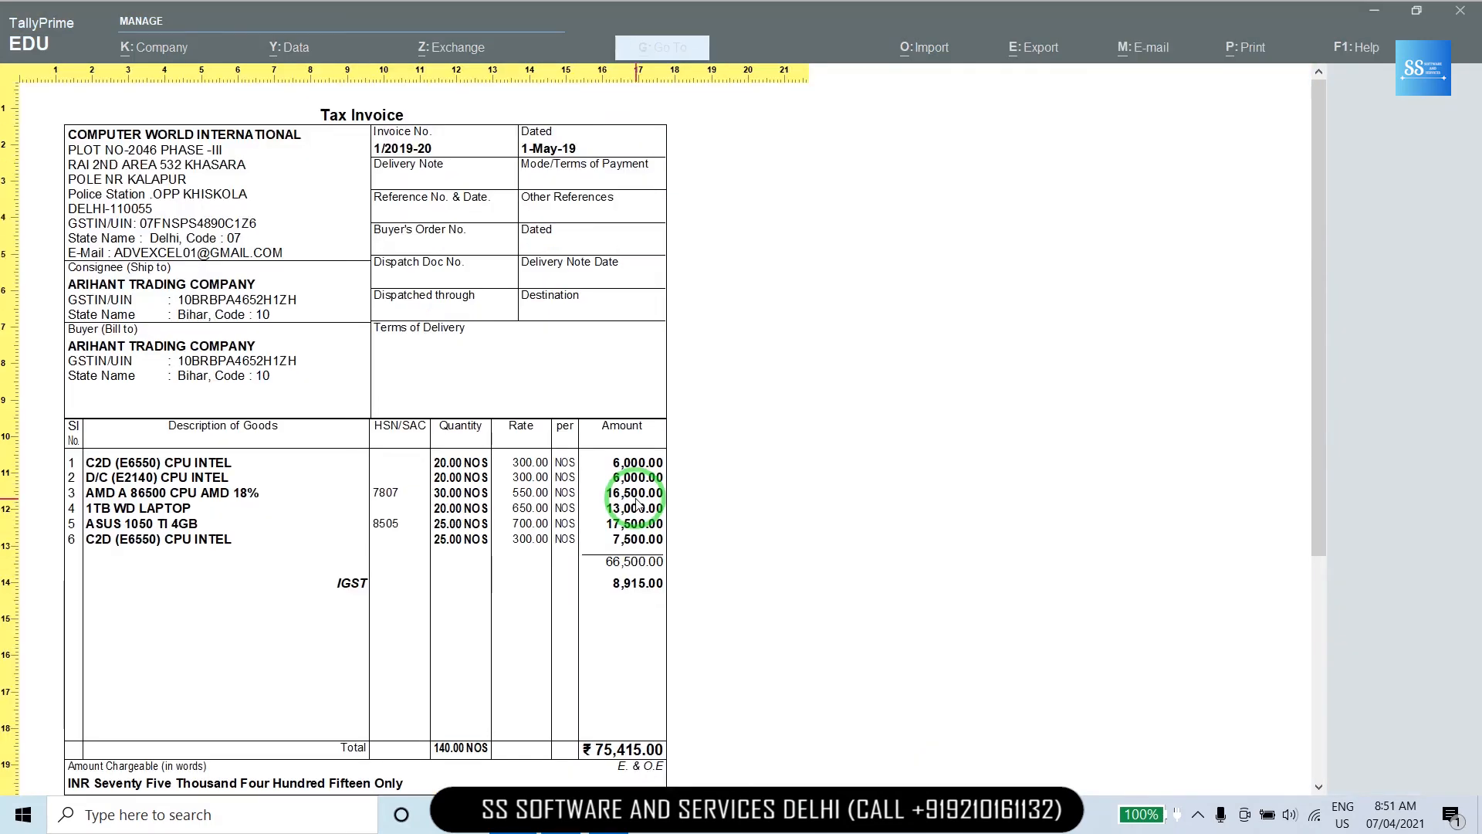
scroll(636, 504, down, 5)
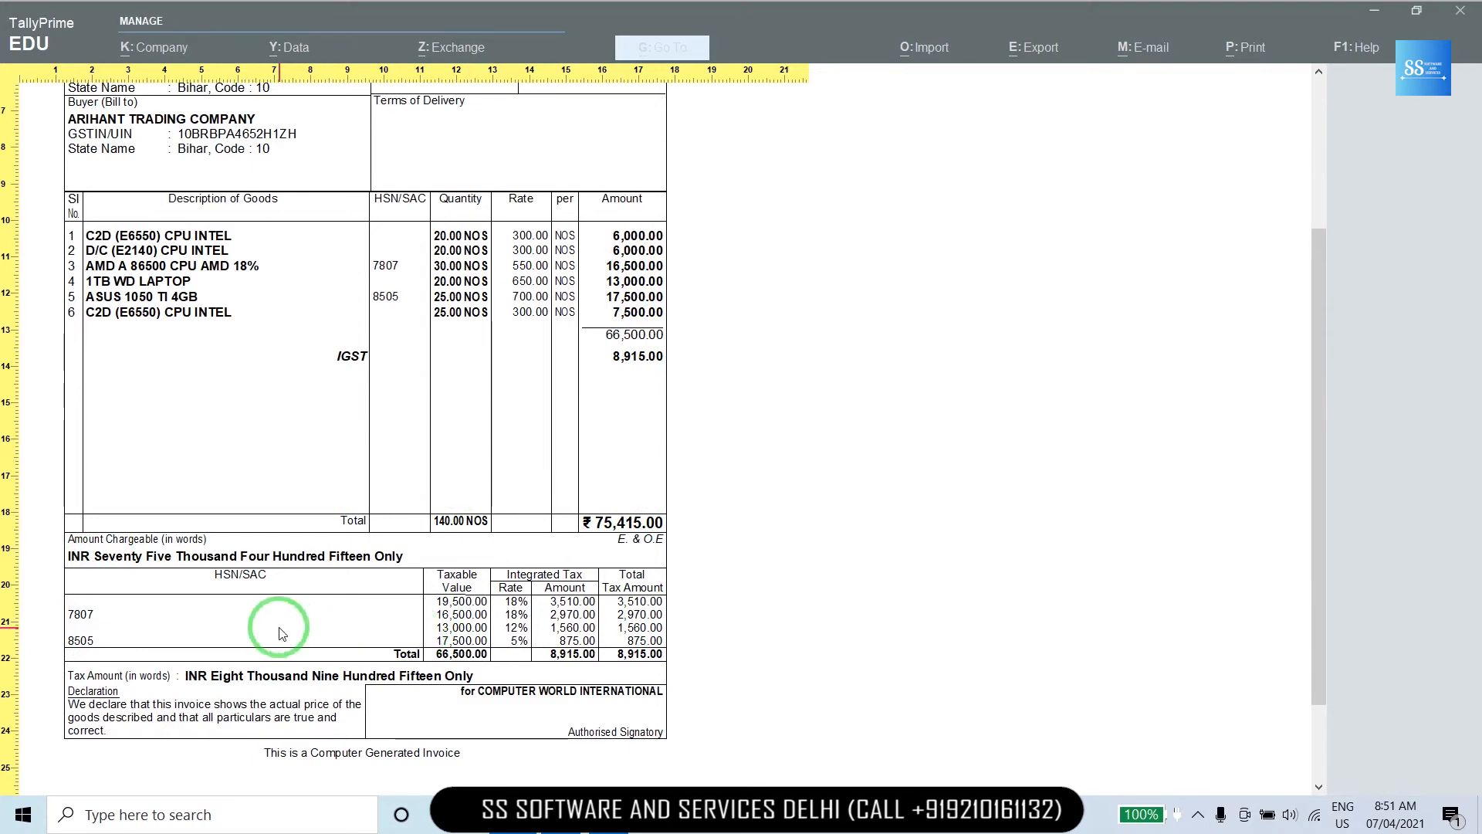
key(Escape)
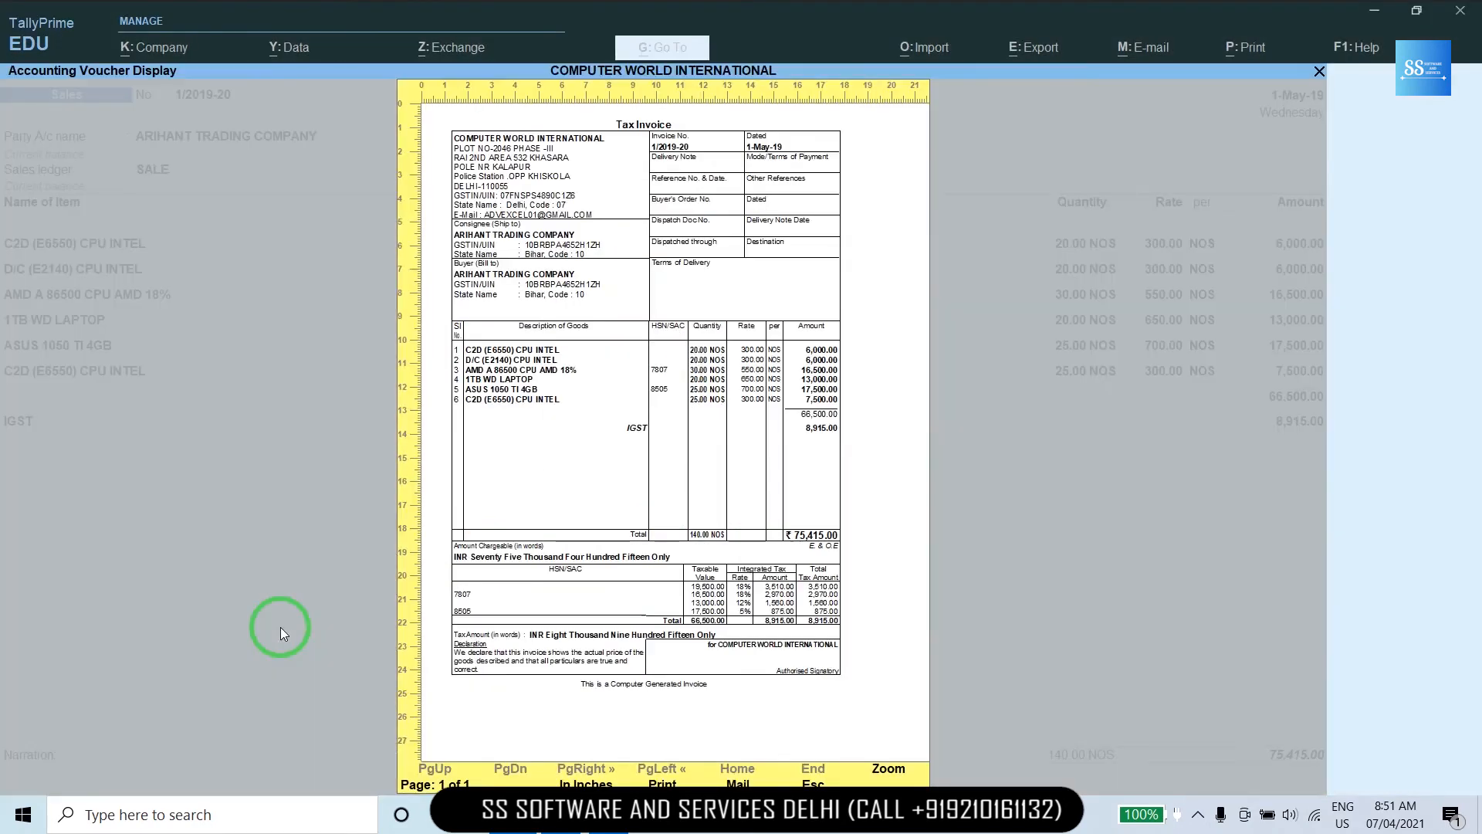
key(Escape)
key(Escape)
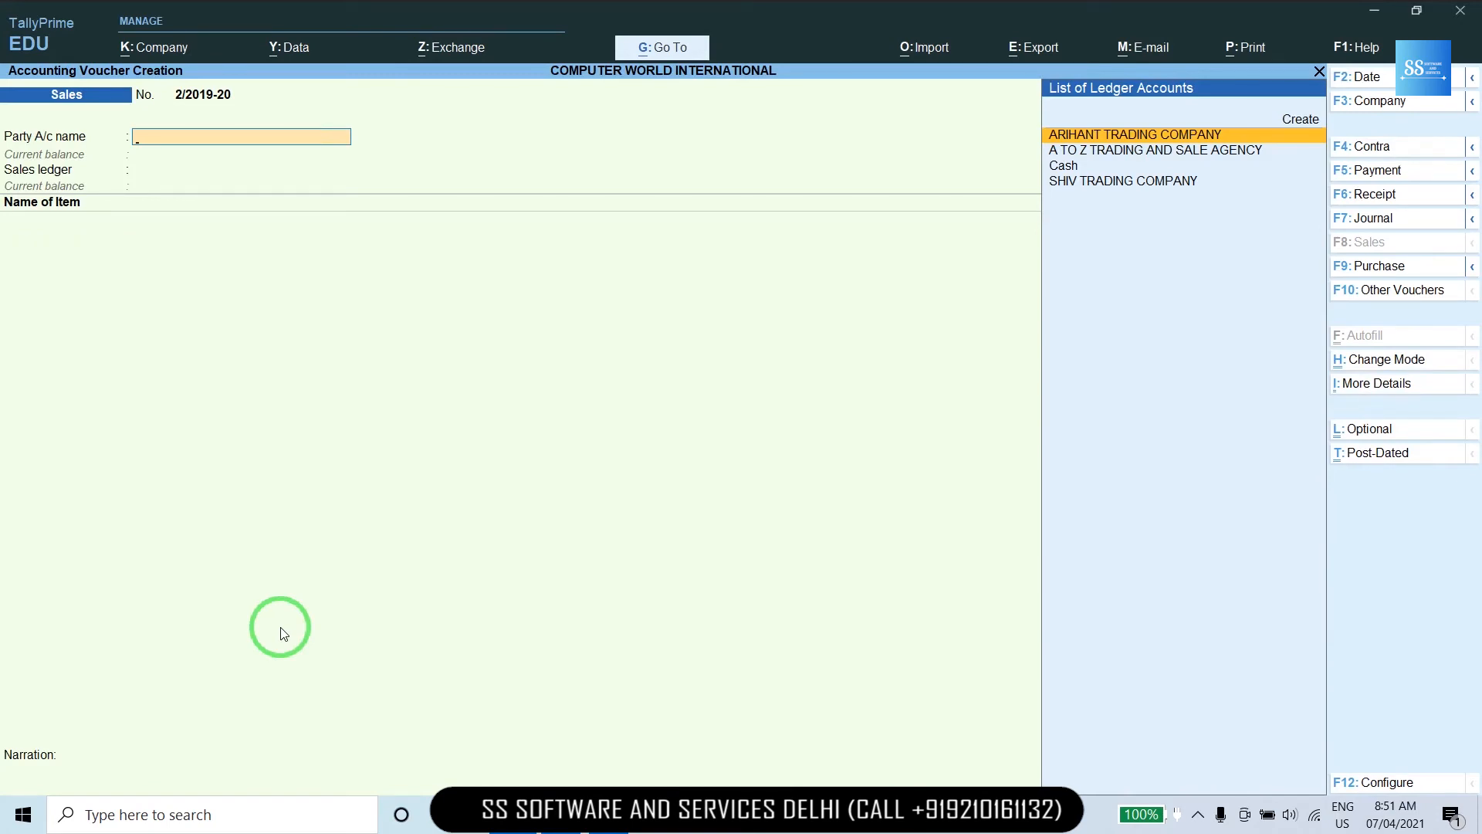
Set sales voucher 2/2019-20's date to 2-5-2019 and begin a new party ledger via Alt+C.
key(alt+Tab)
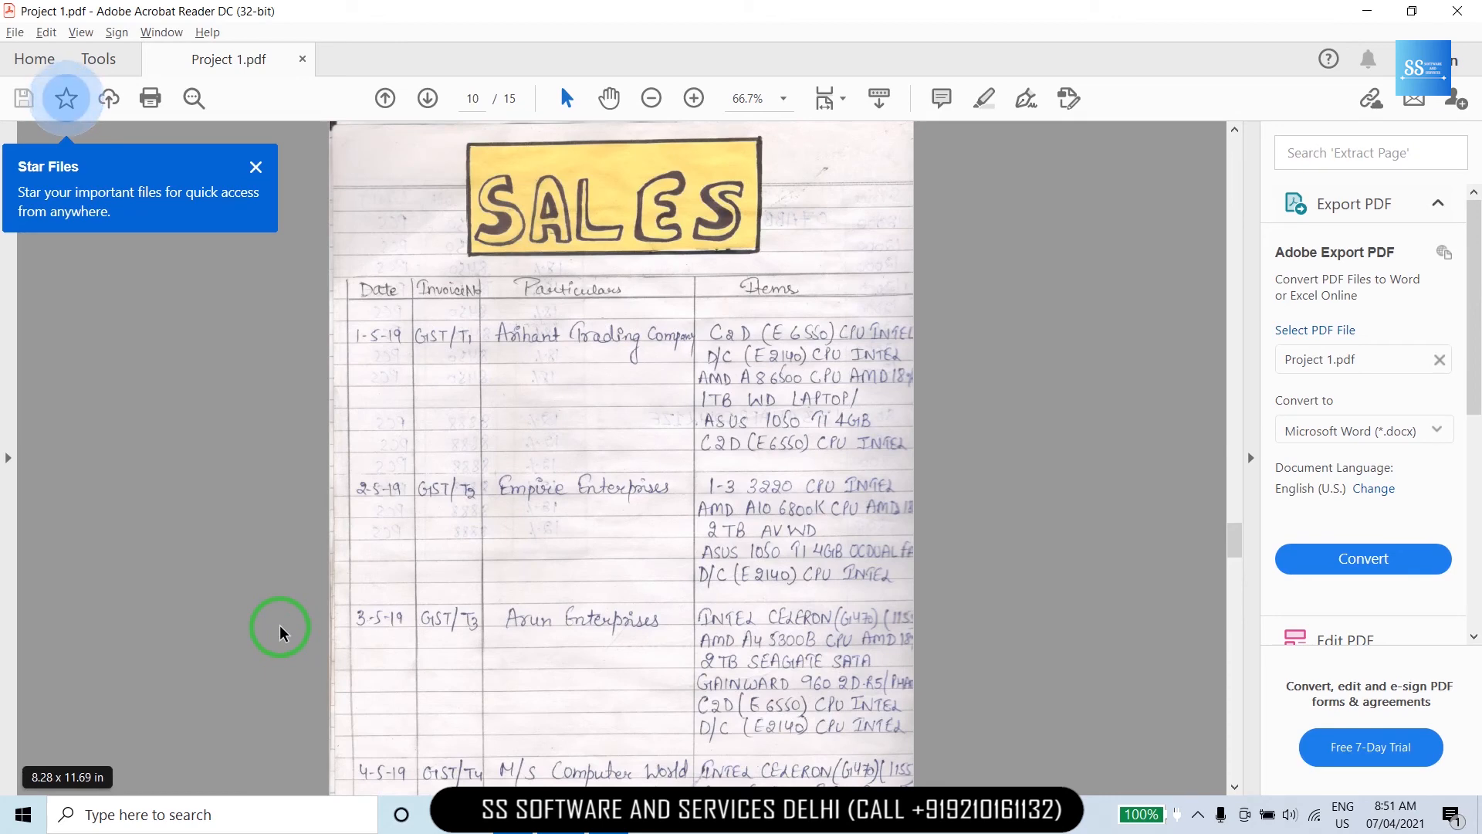
key(alt+Tab)
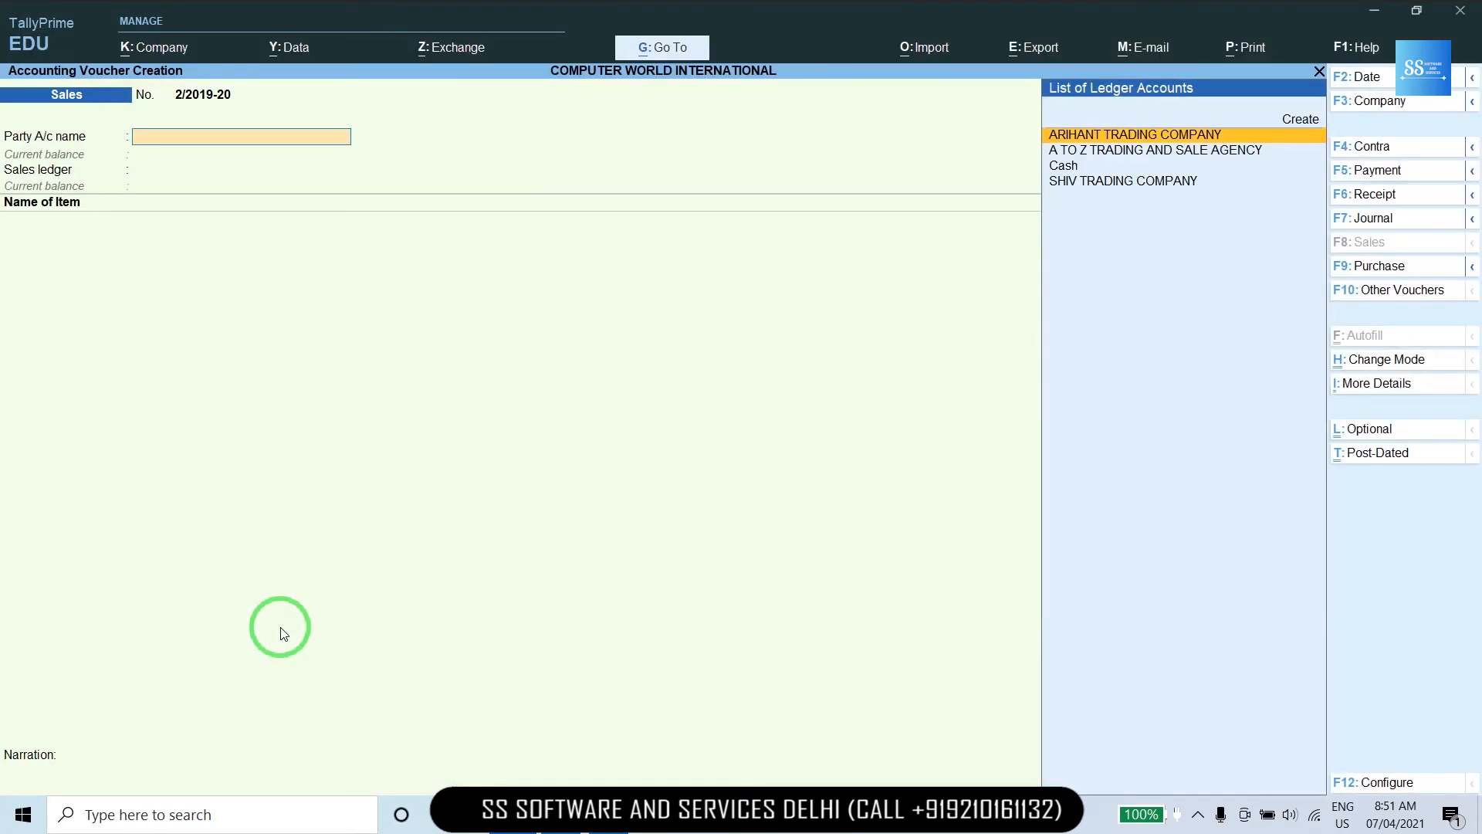
key(F2)
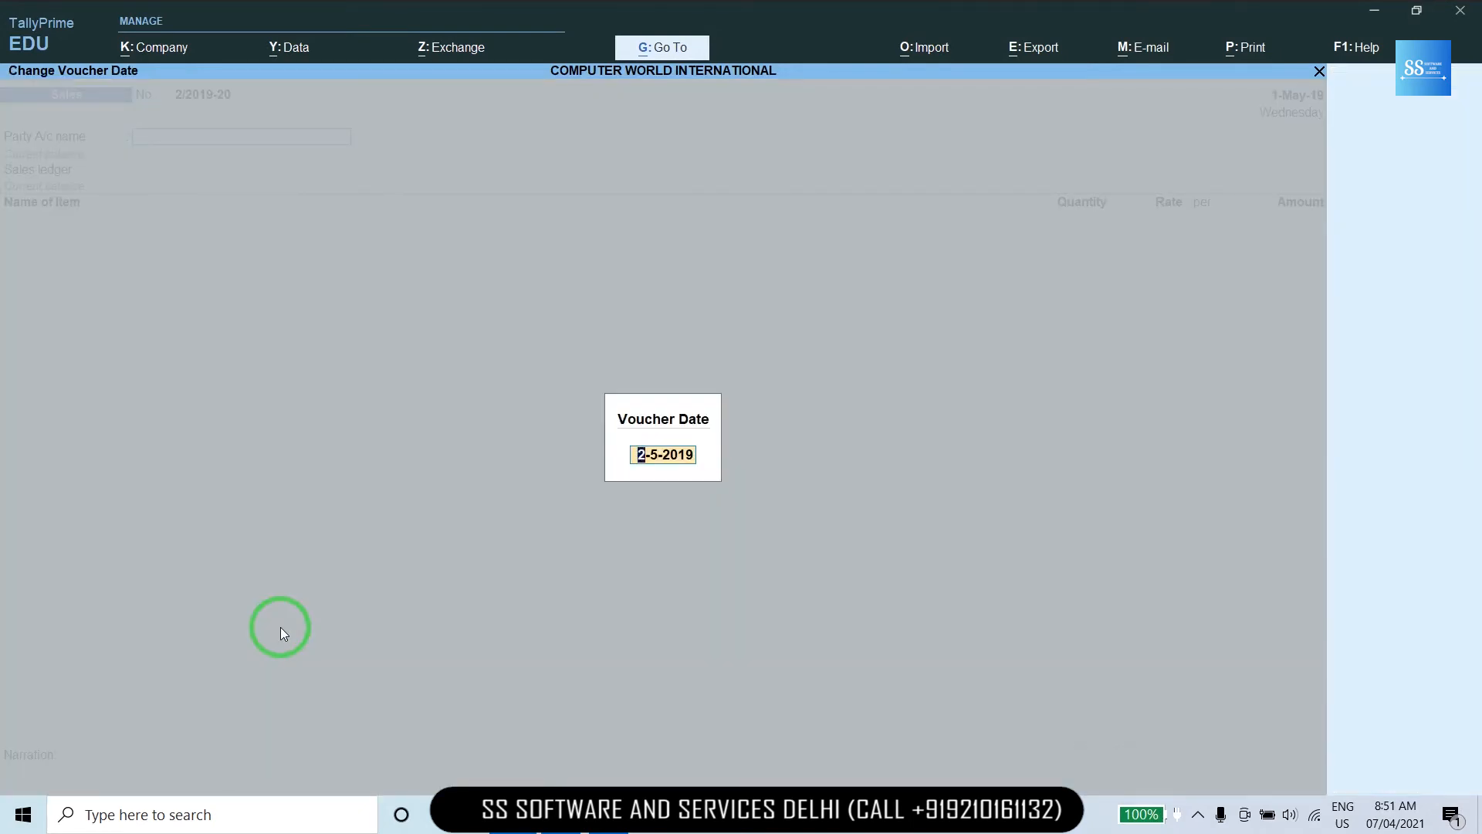
key(Return)
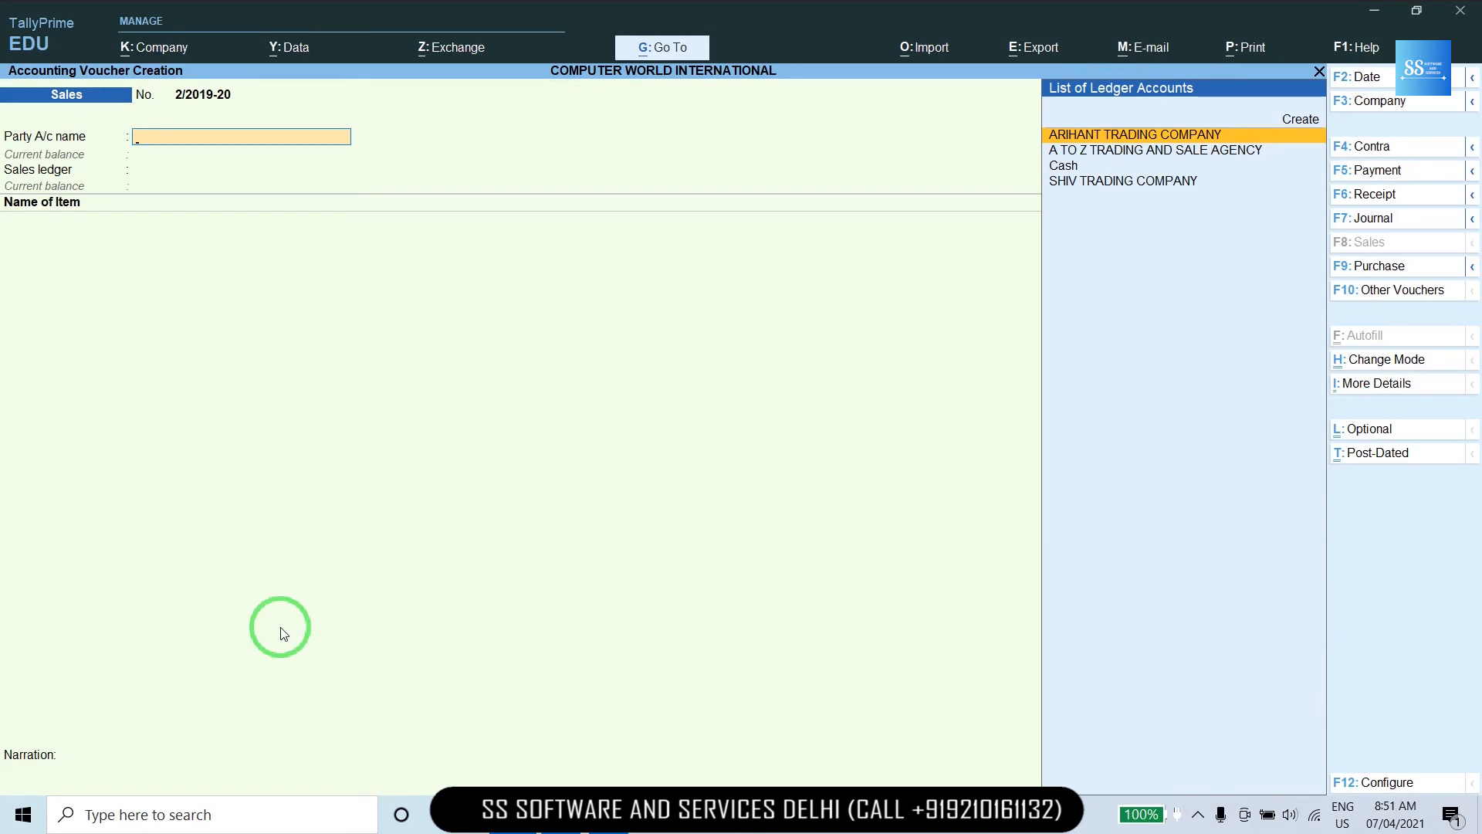
key(alt+c)
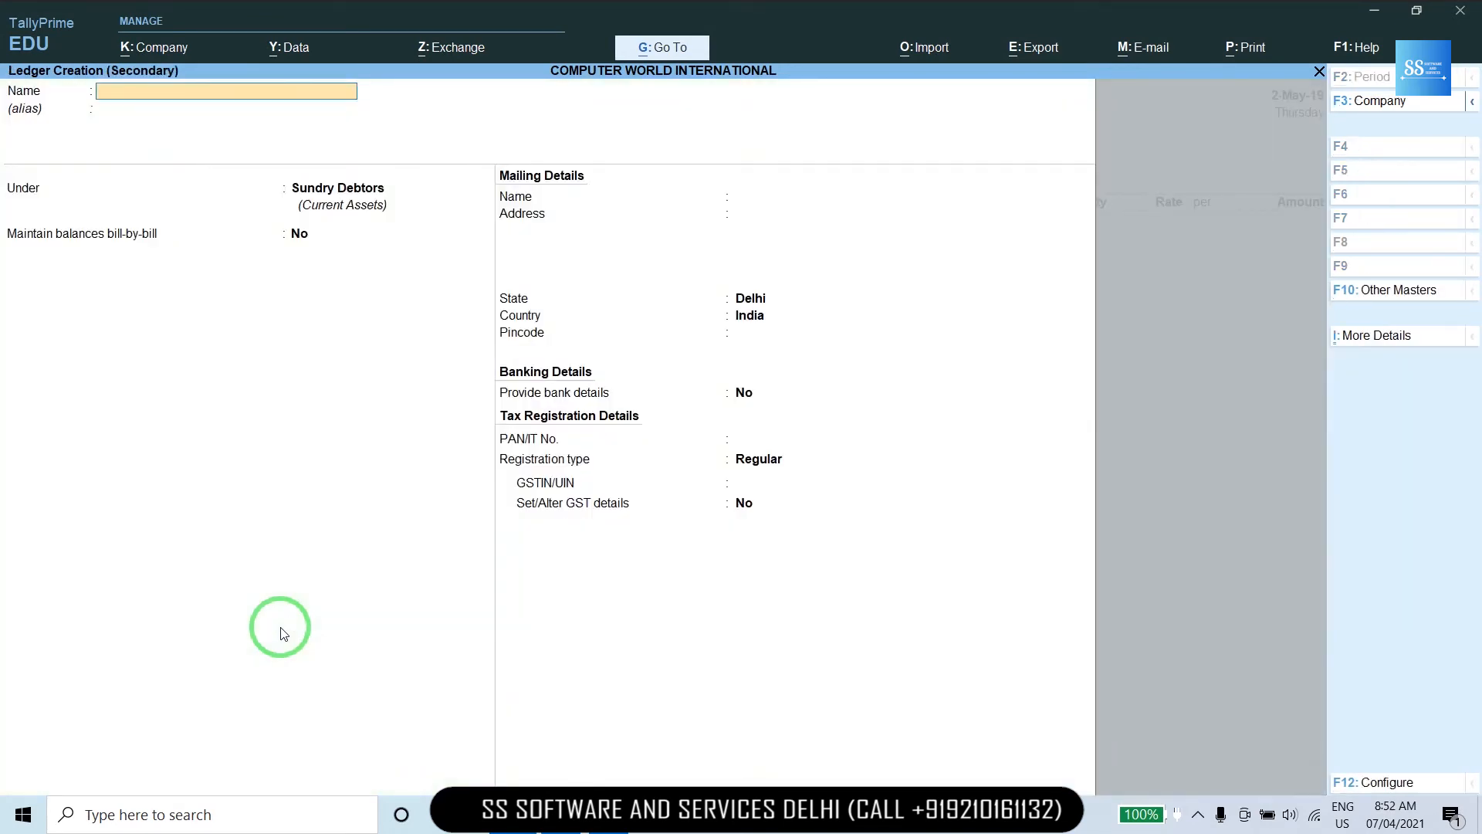
Create ledger EMPIRE ENTERPRISES under Sundry Debtors, state Delhi, enter its GSTIN from the sheet, and save.
text(EMPIRE ENTERPRISES)
key(Return)
key(Return)
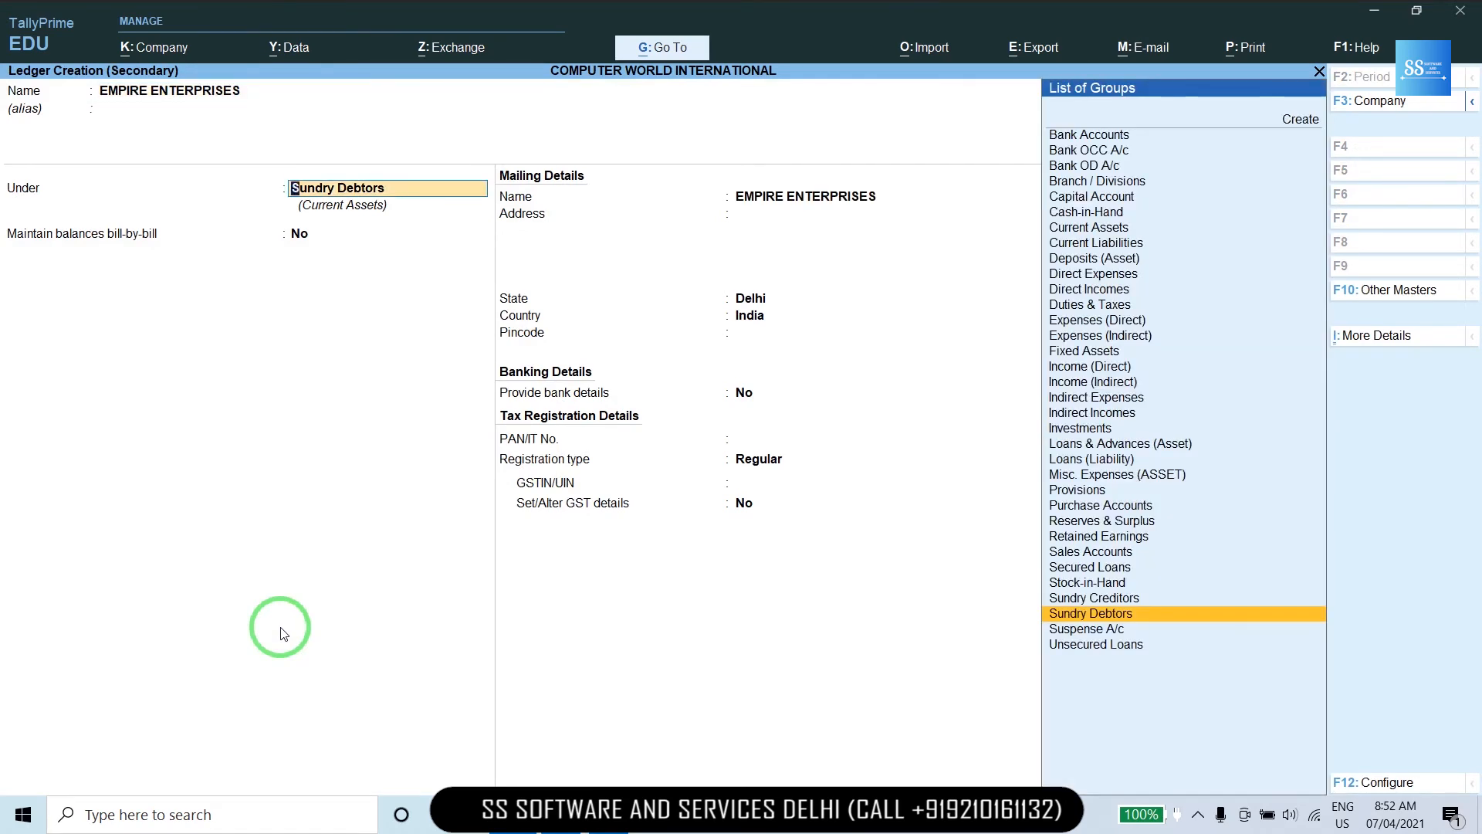
key(Return)
key(Return)
key(Return)
key(Return)
key(Return)
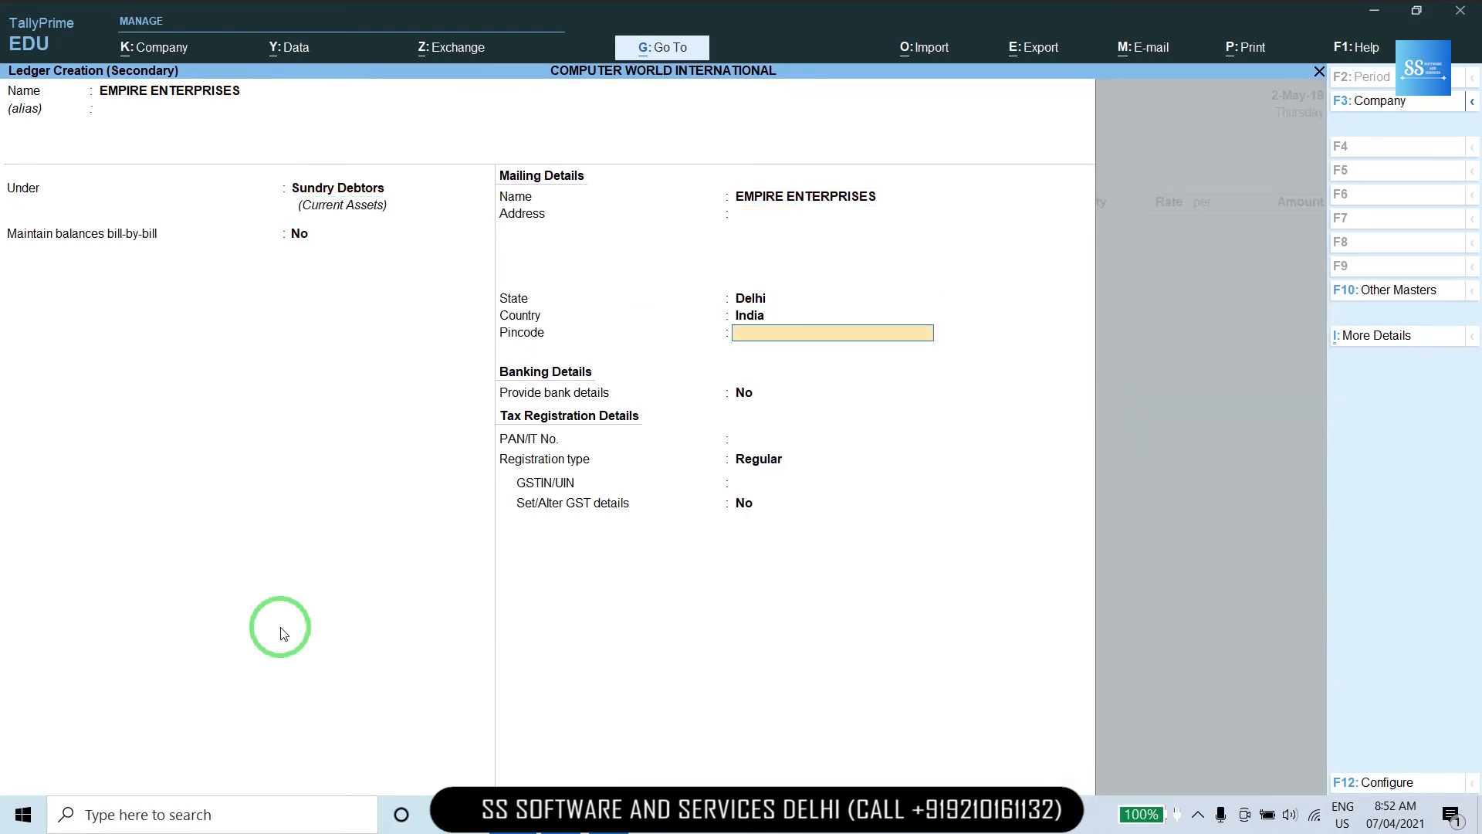
key(Return)
key(Return)
key(Return)
key(Return)
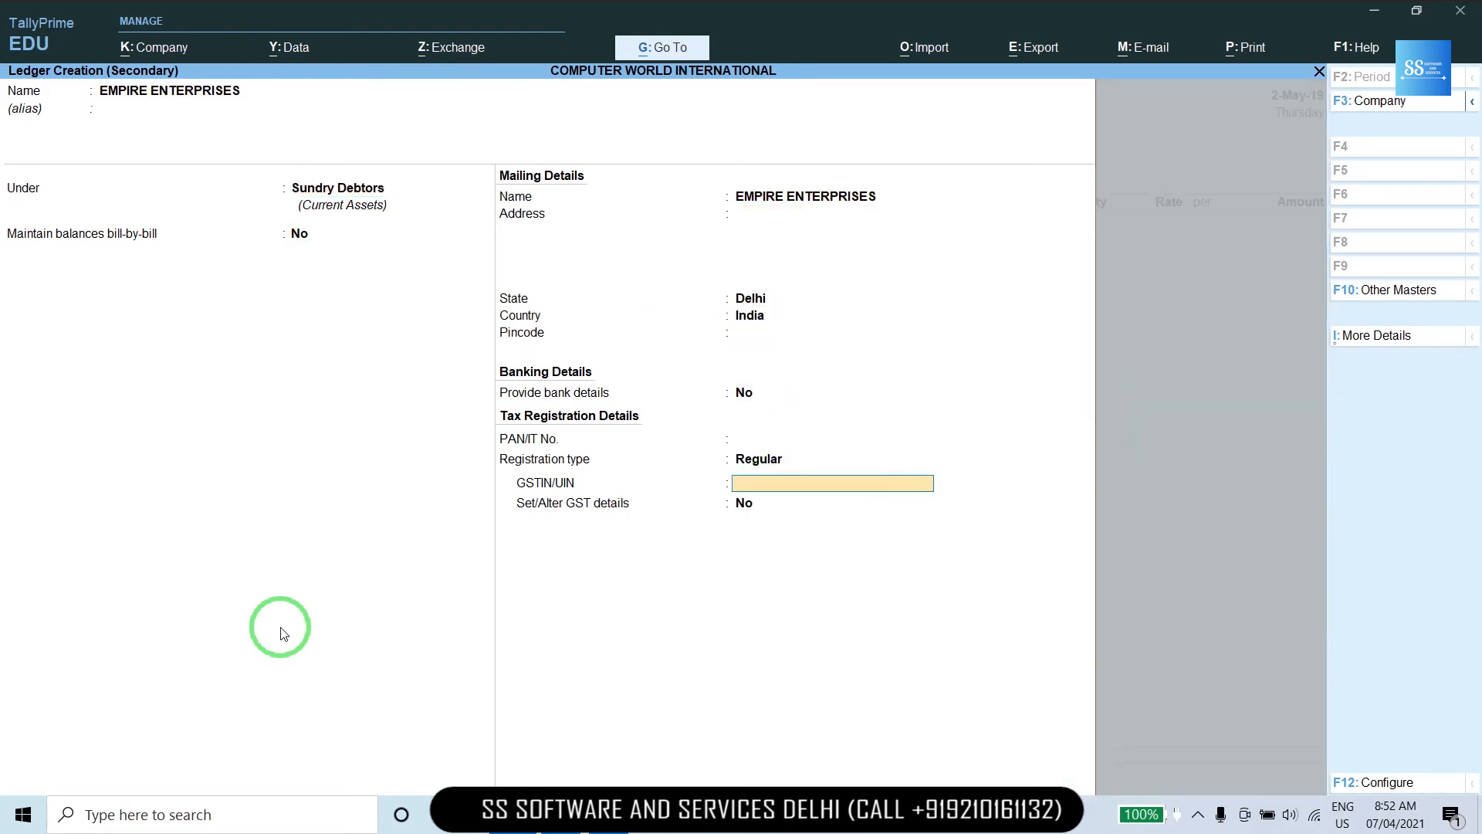
key(alt+Tab)
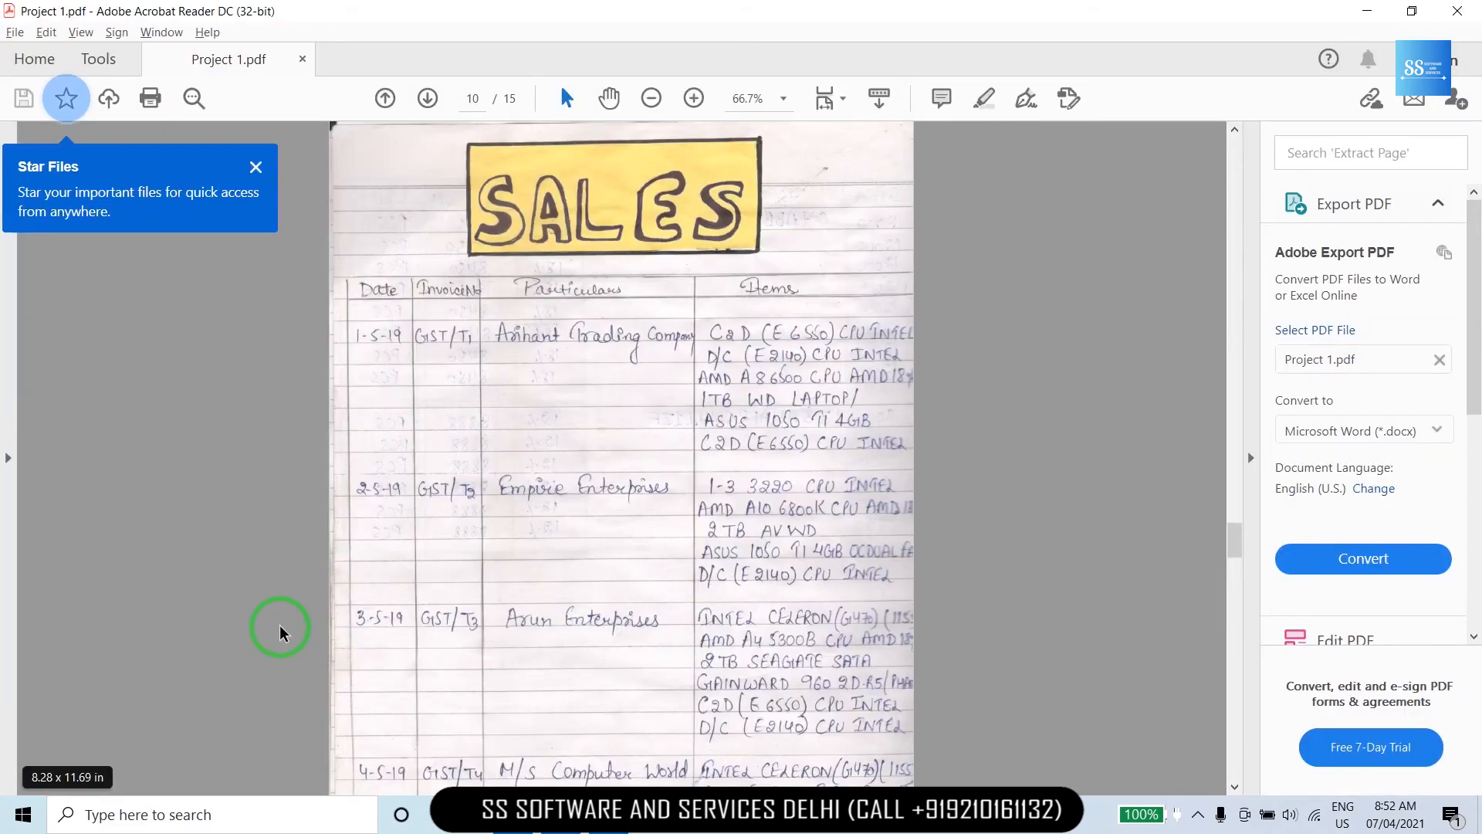
key(Right)
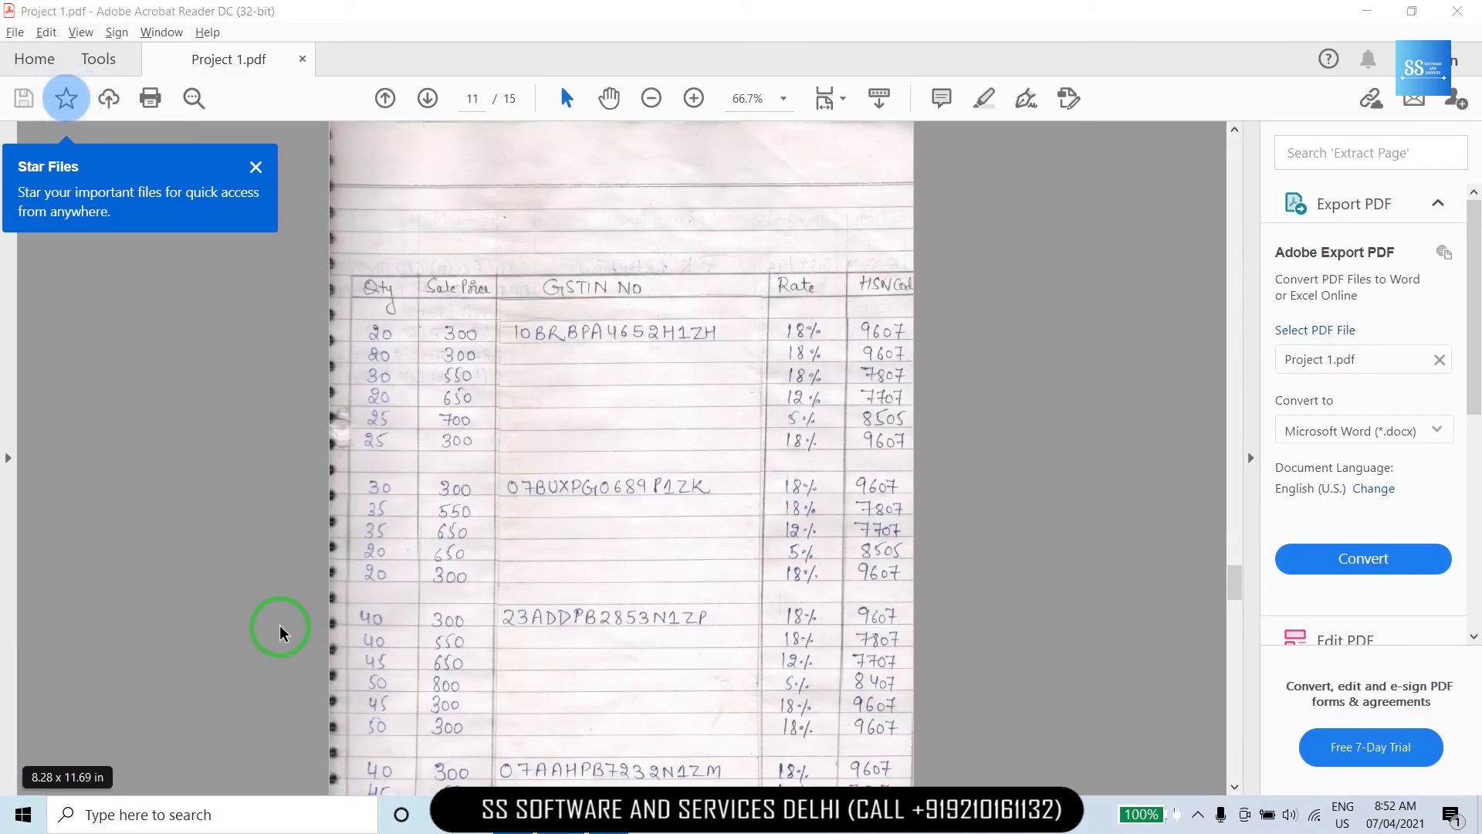
key(alt+Tab)
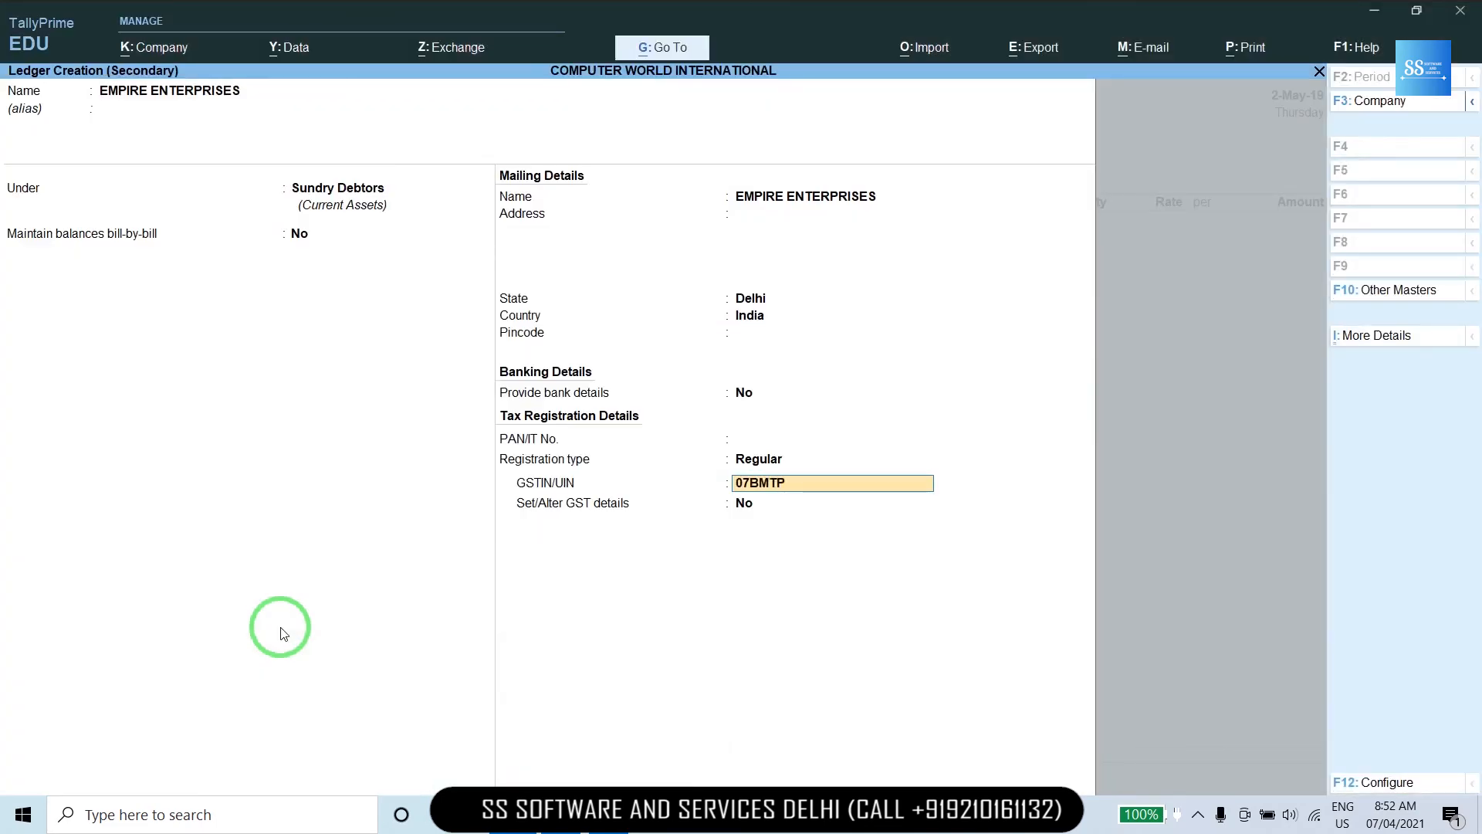
key(Return)
key(Return)
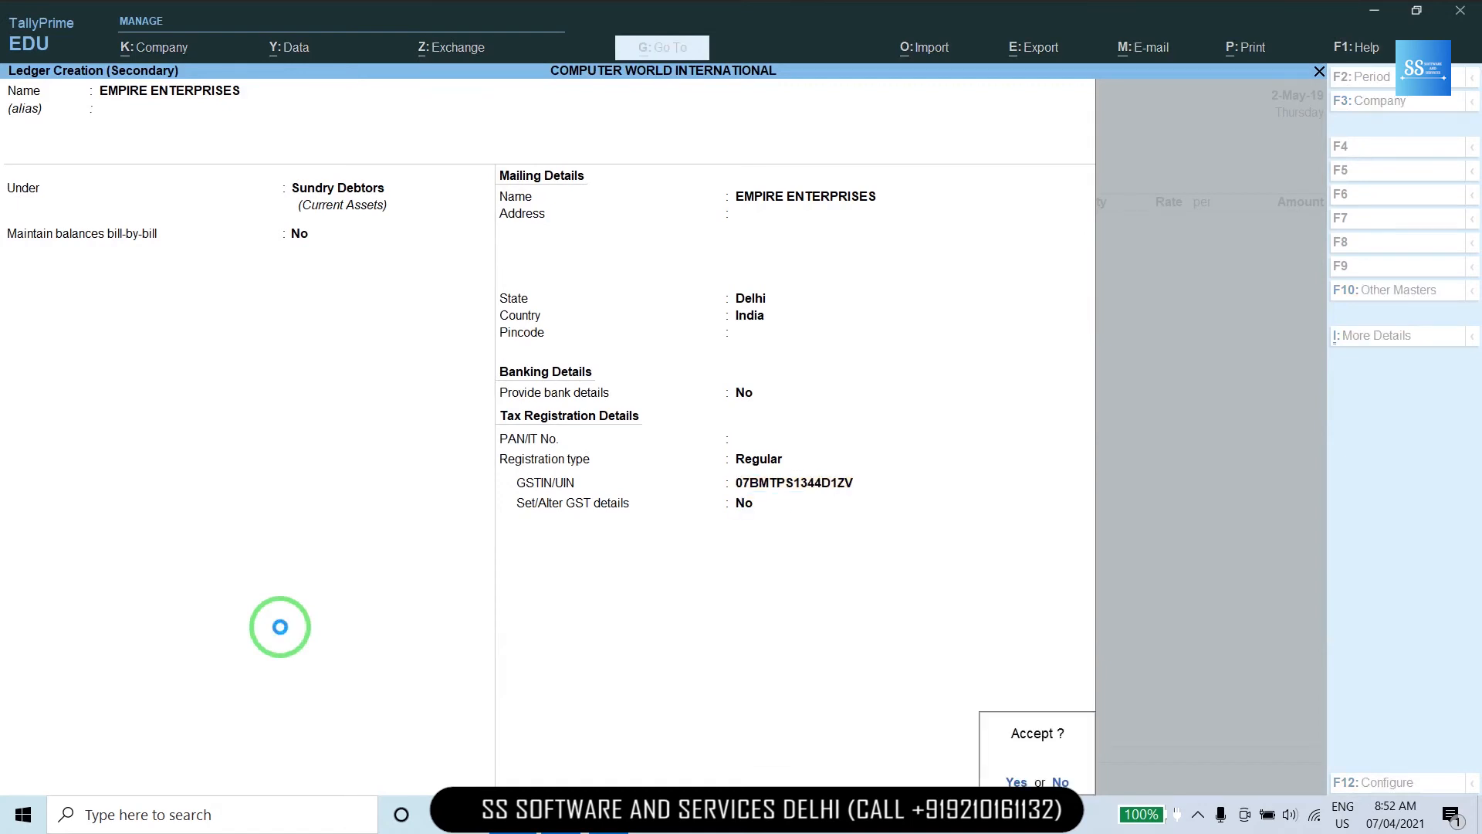
key(y)
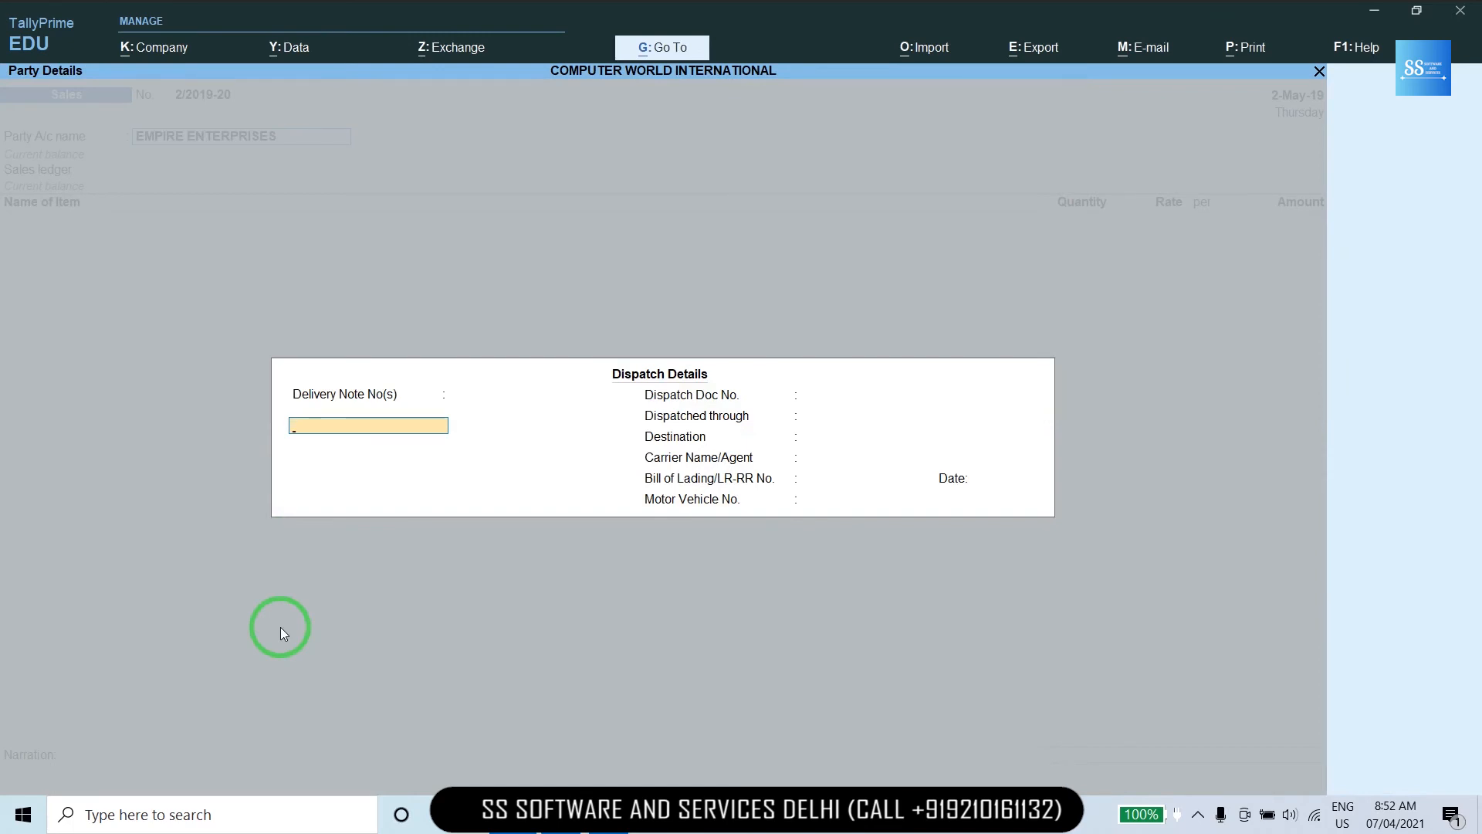
Accept the dispatch and buyer details and choose SALE as the sales ledger.
key(ctrl+a)
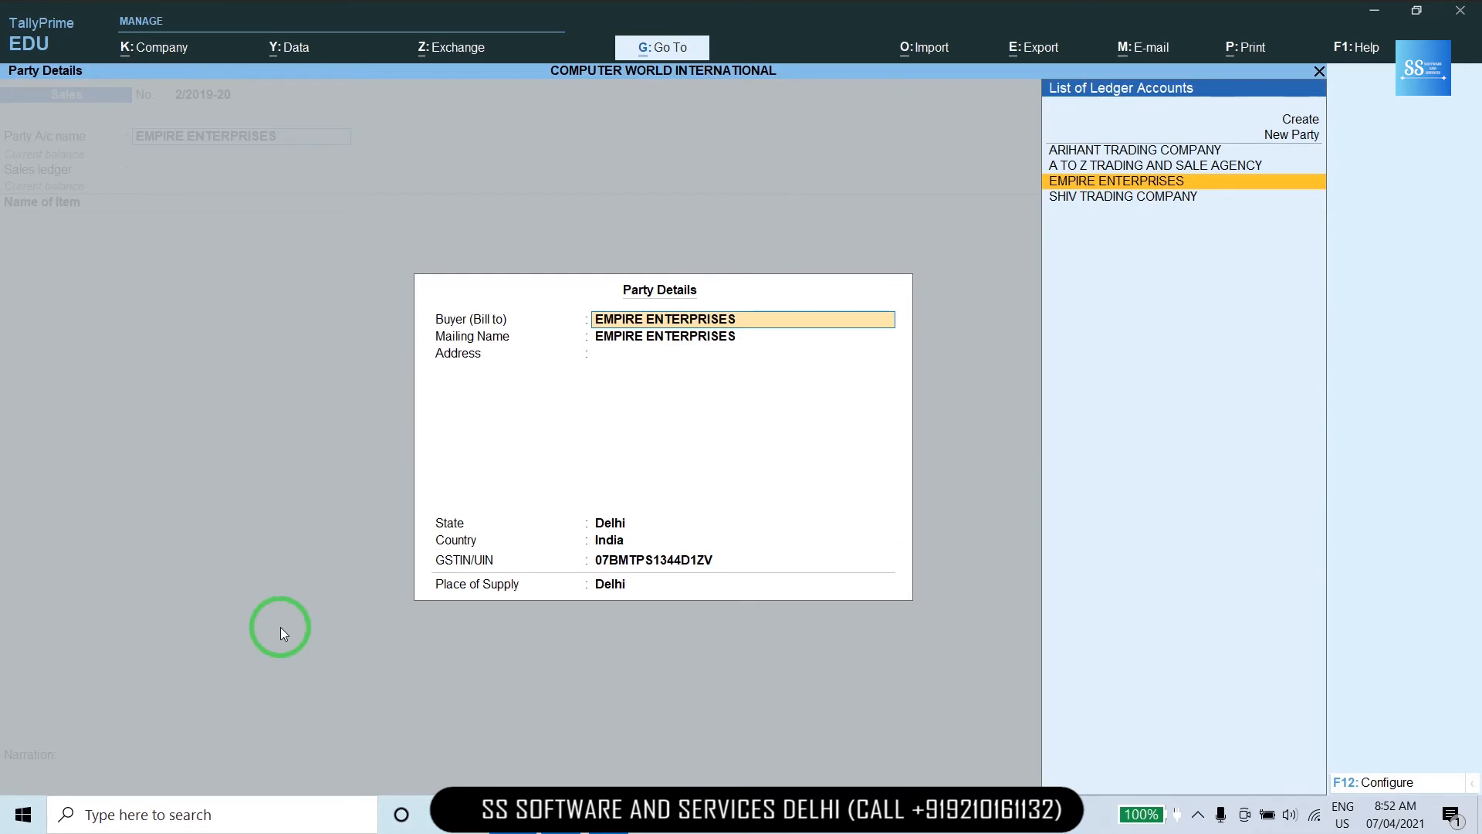
key(ctrl+a)
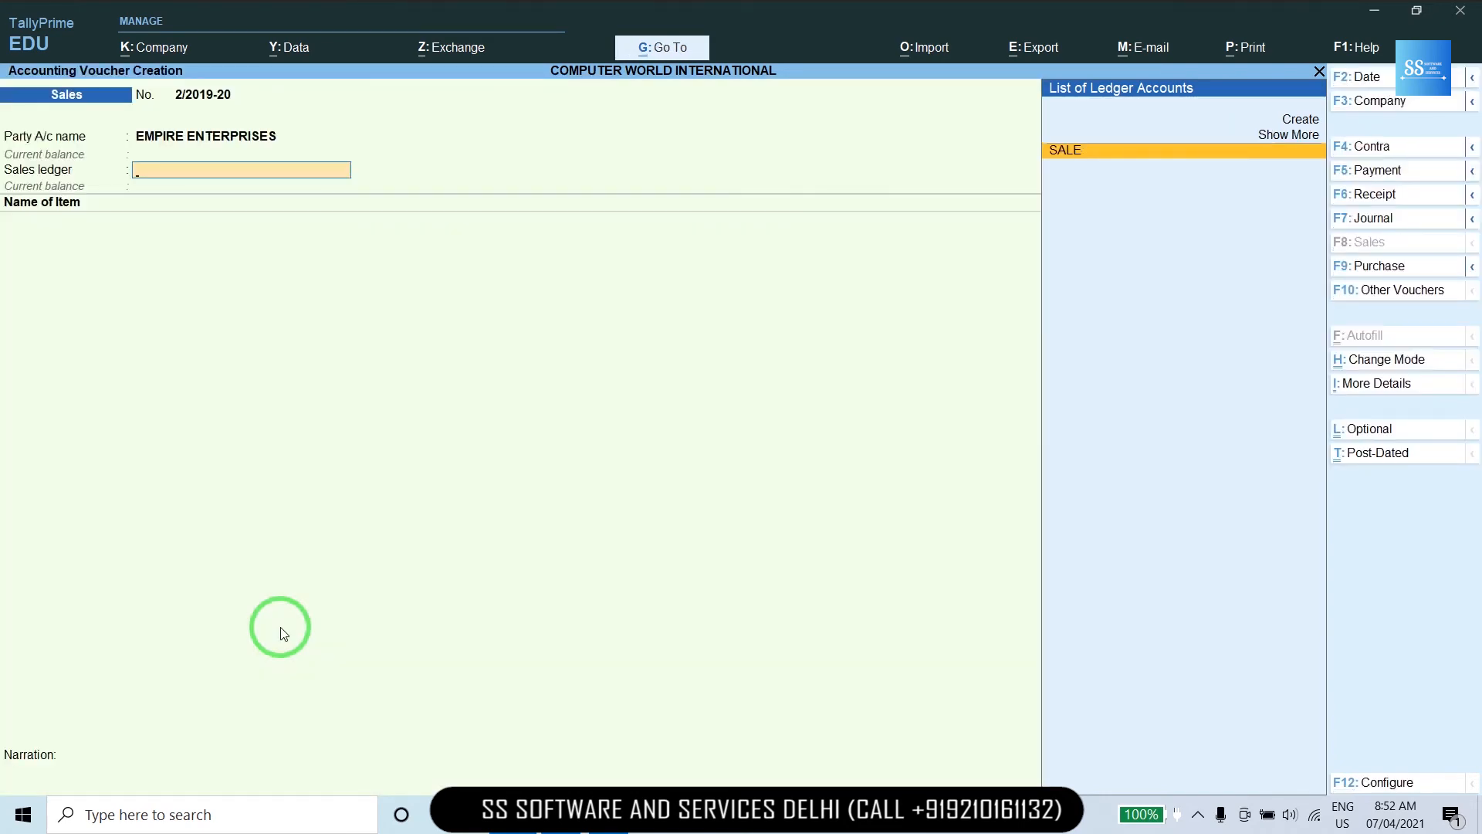
key(Return)
key(Return)
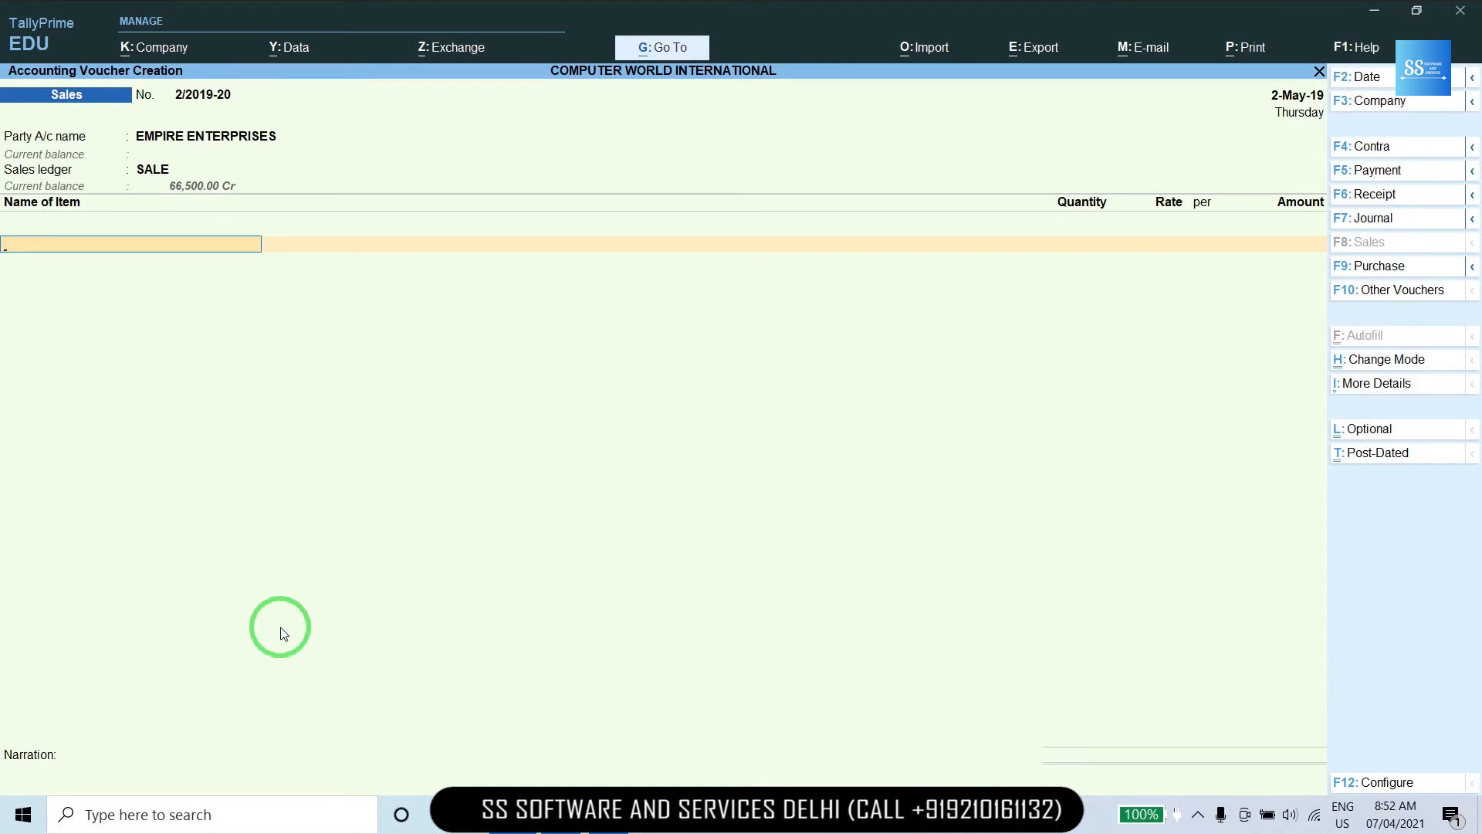
Add I-3220 CPU INTEL at 30 units, rate 300.
key(alt+Tab)
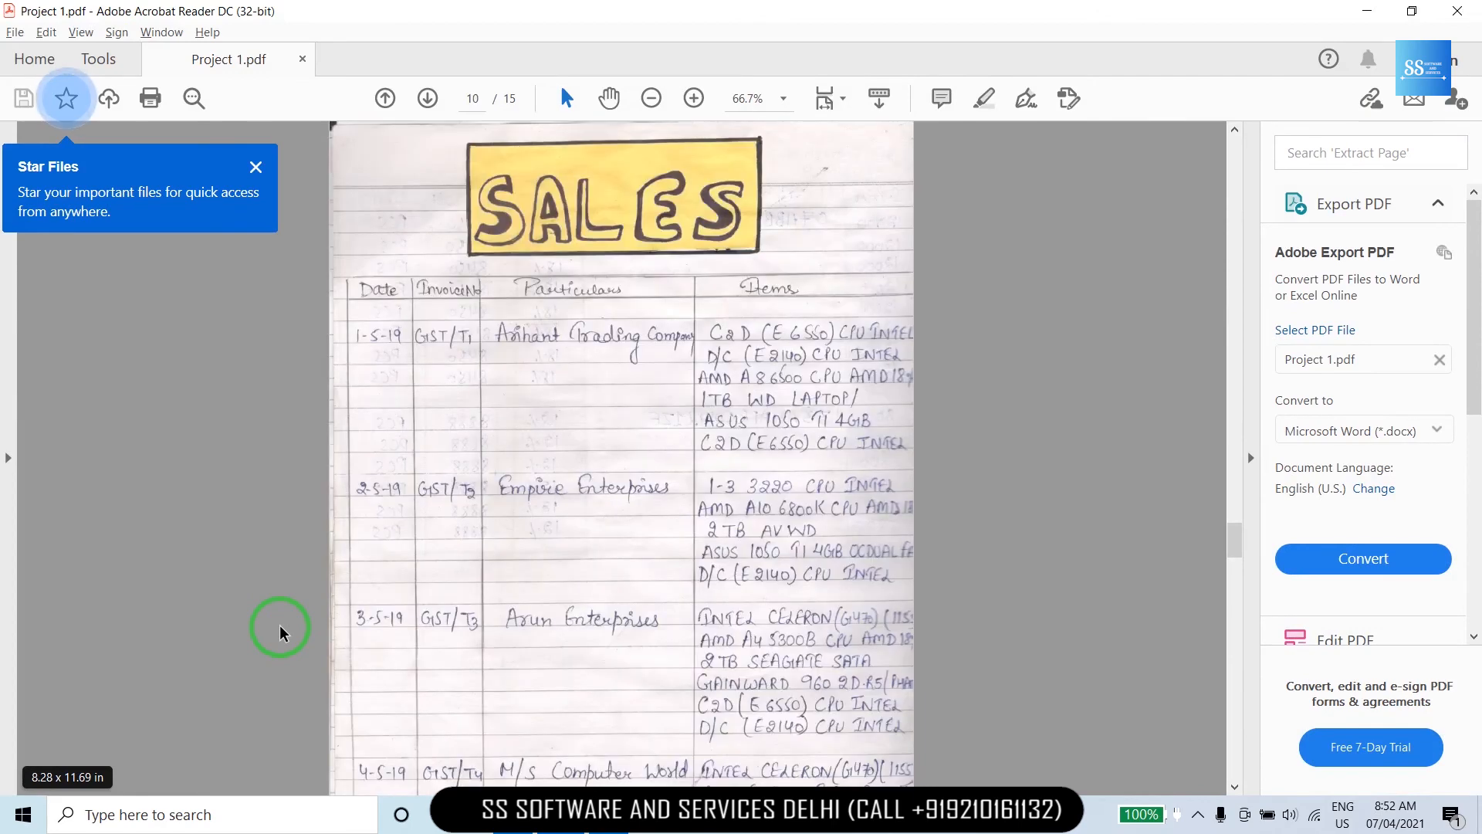
key(alt+Tab)
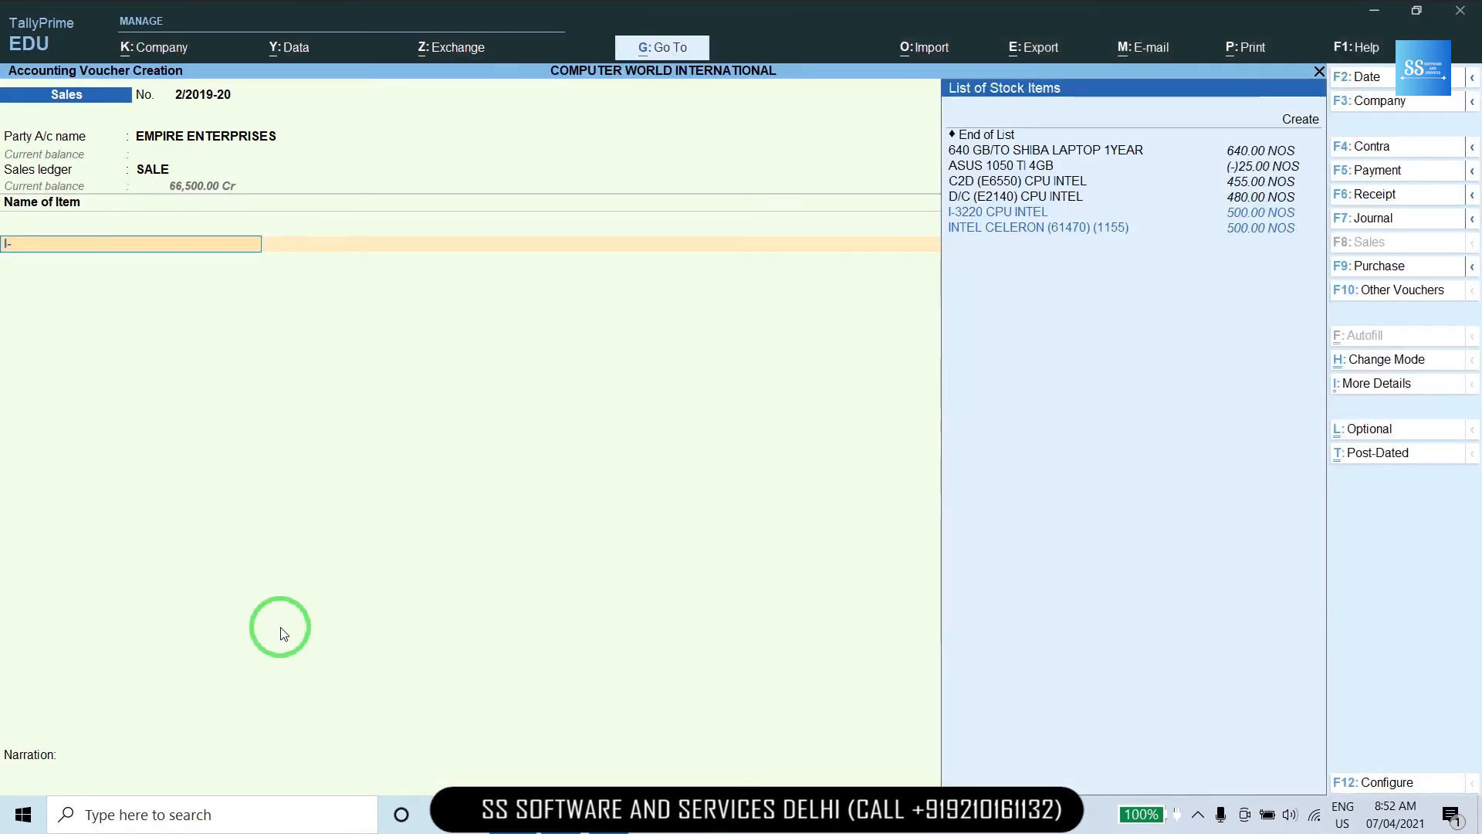
text(-)
key(Down)
key(Up)
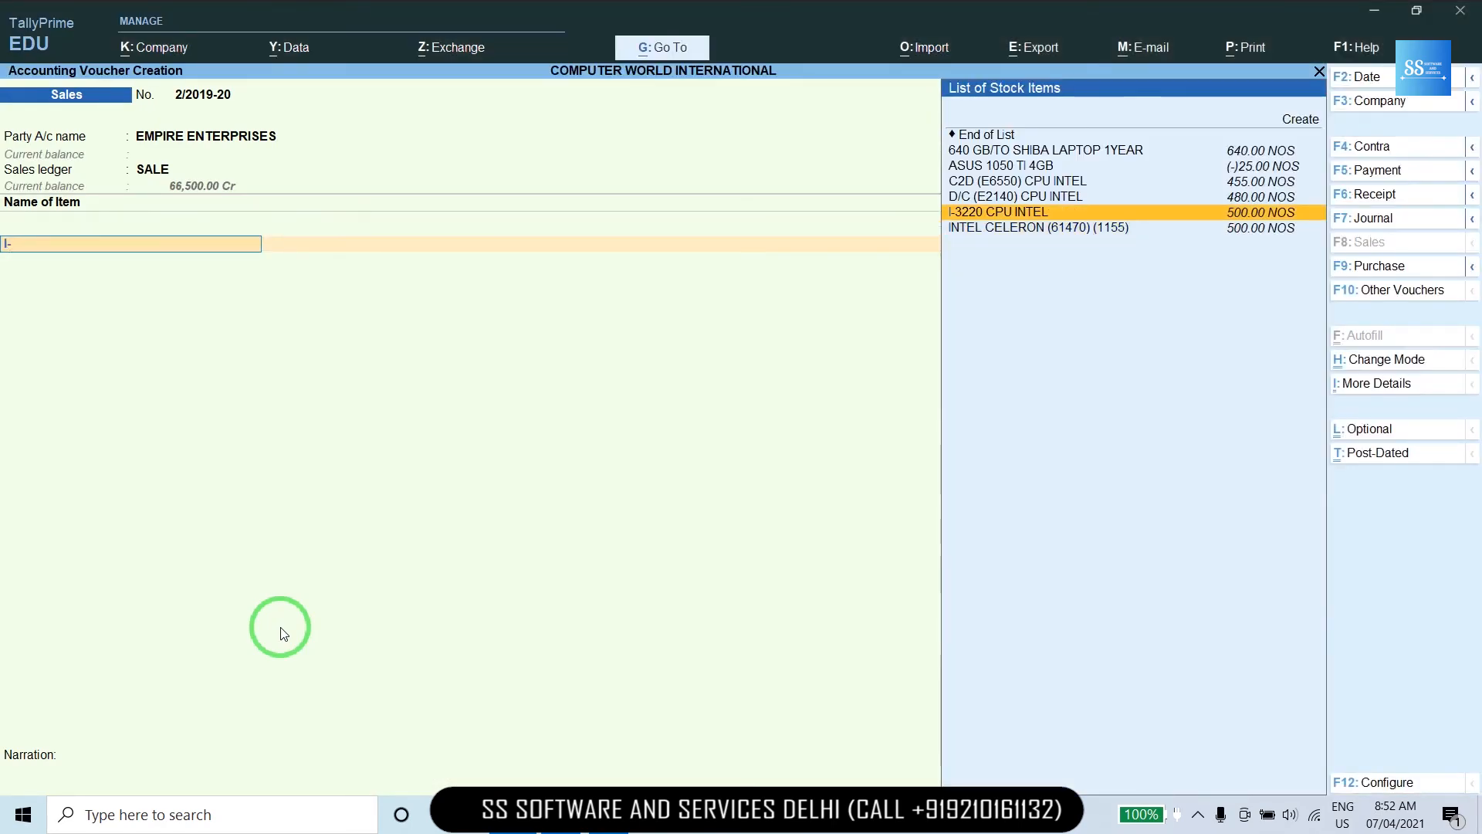
key(Return)
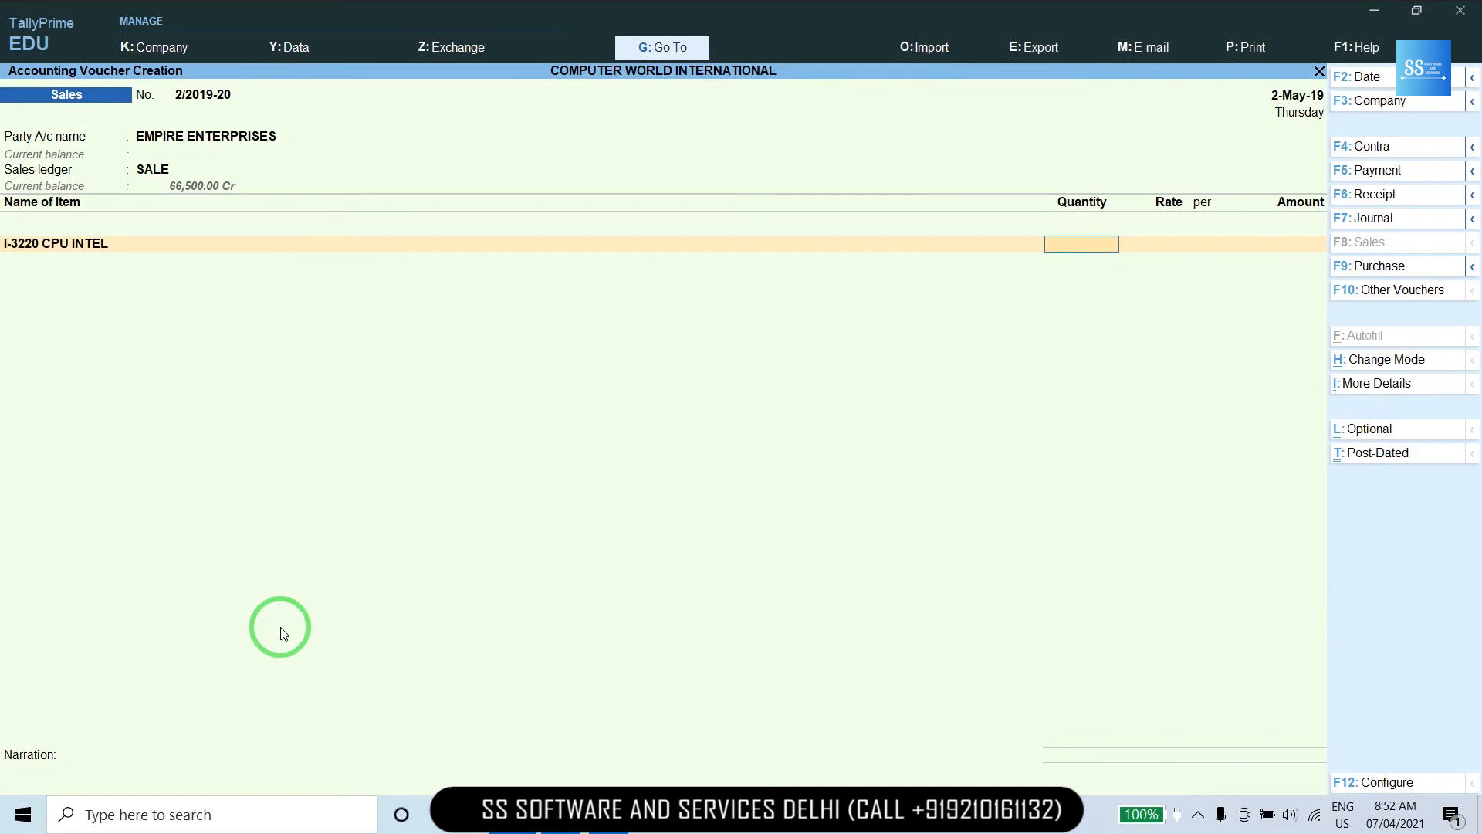
key(ctrl)
key(alt+Tab)
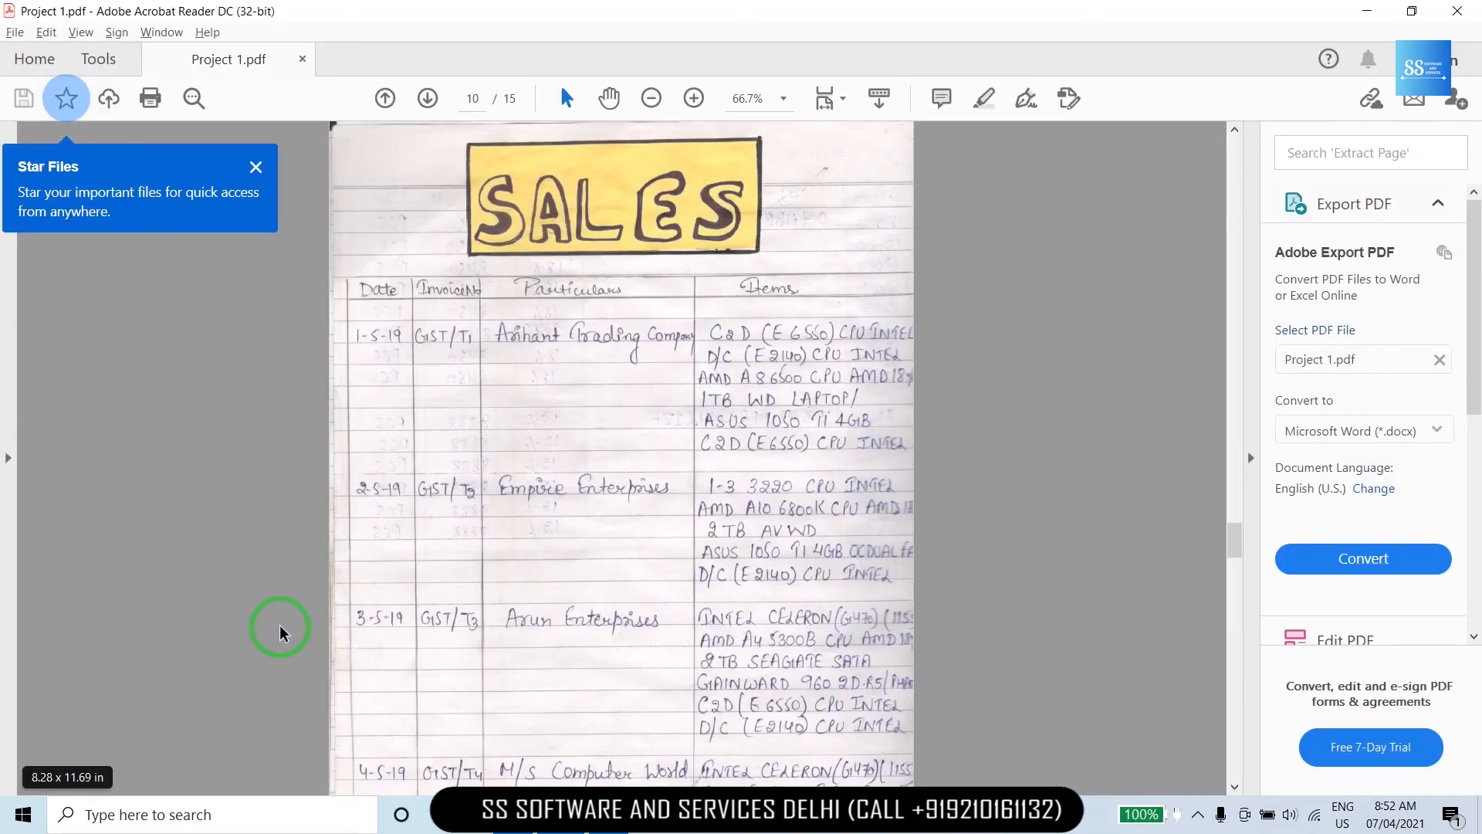
key(Right)
key(alt+Tab)
text(30)
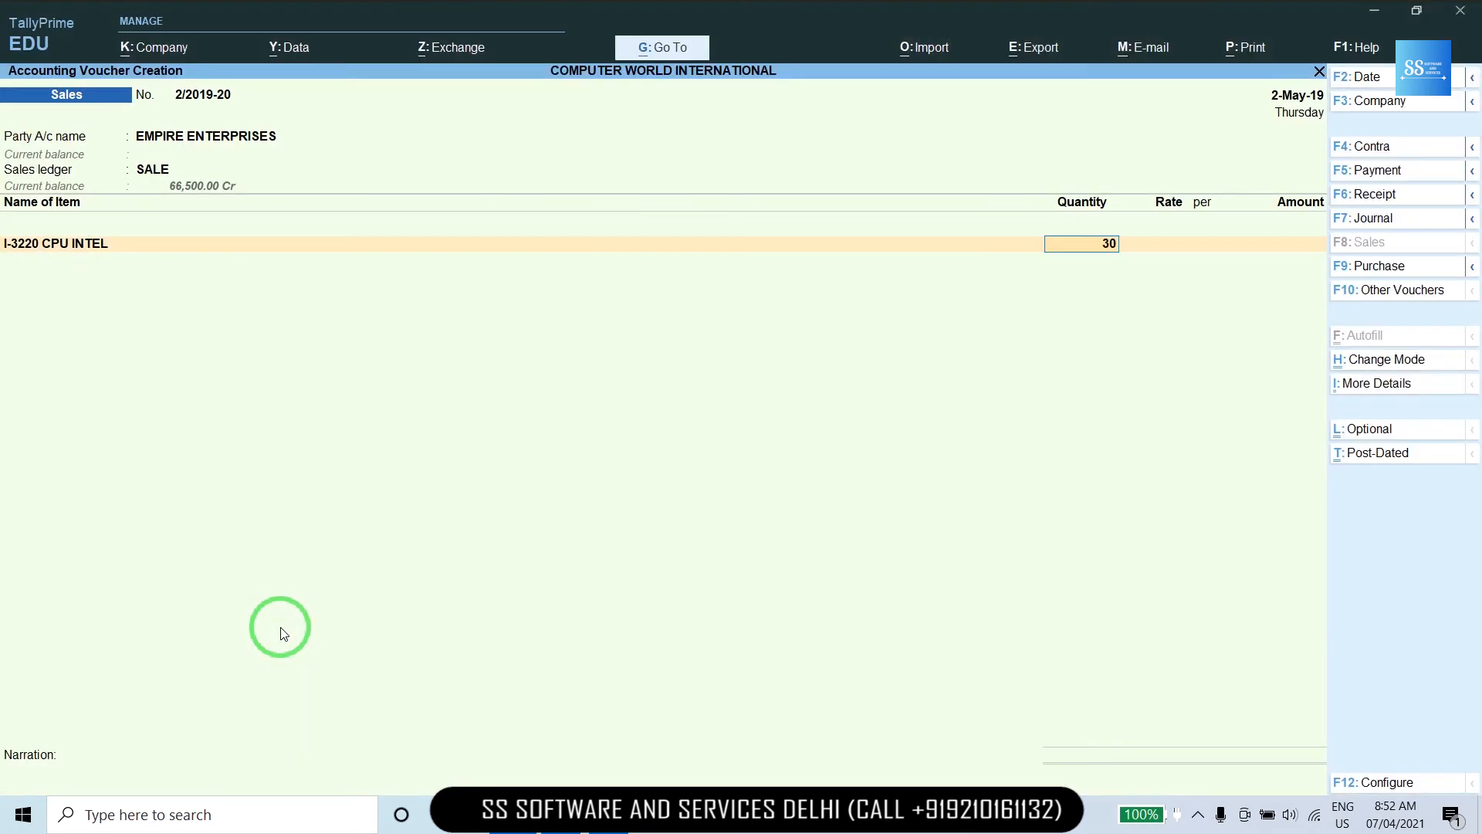
key(Return)
key(Return)
key(Return)
key(Return)
Add the AMD CPU item with quantity 35.
key(alt+Tab)
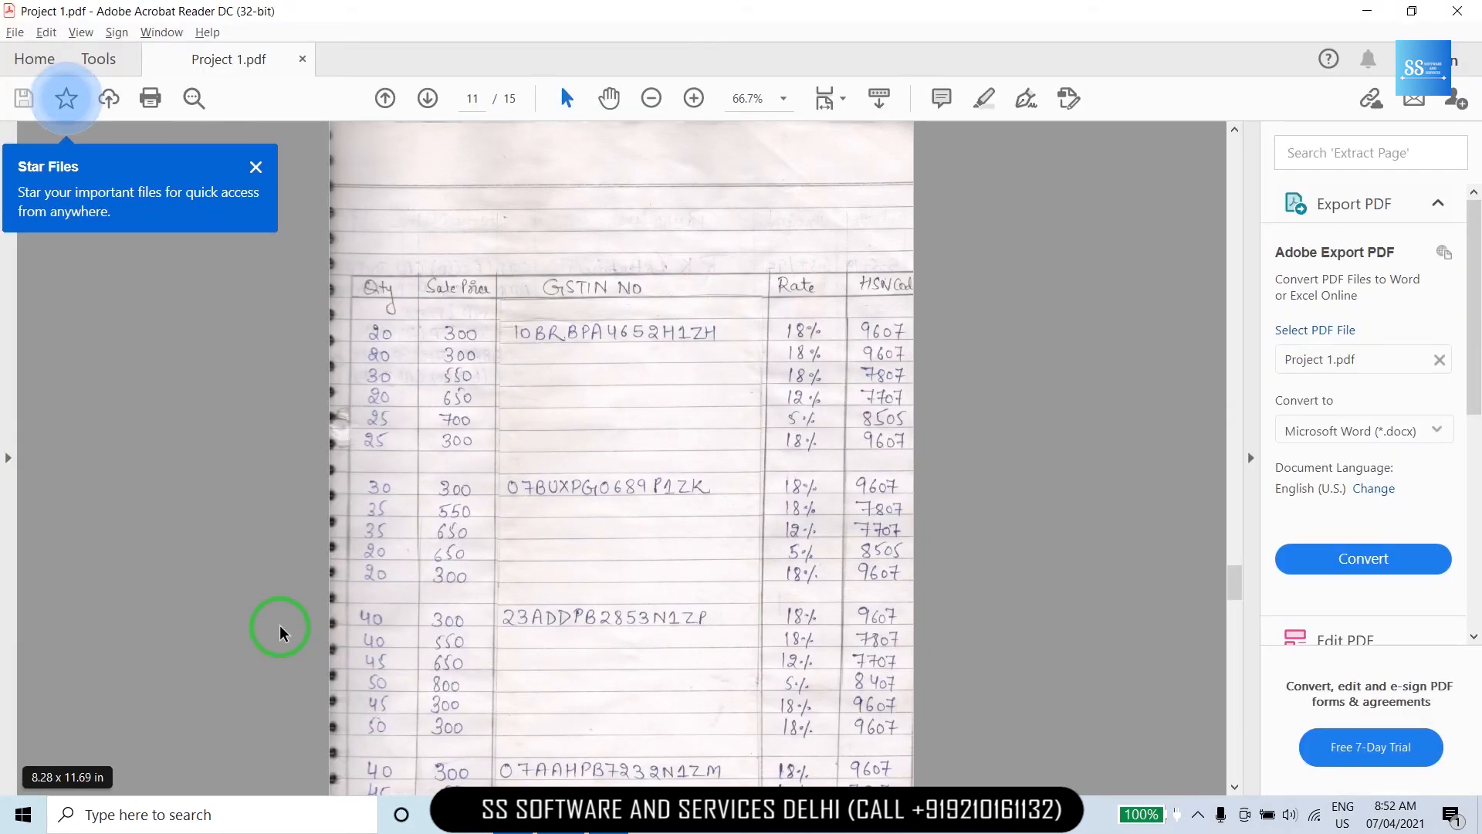
key(alt+Tab)
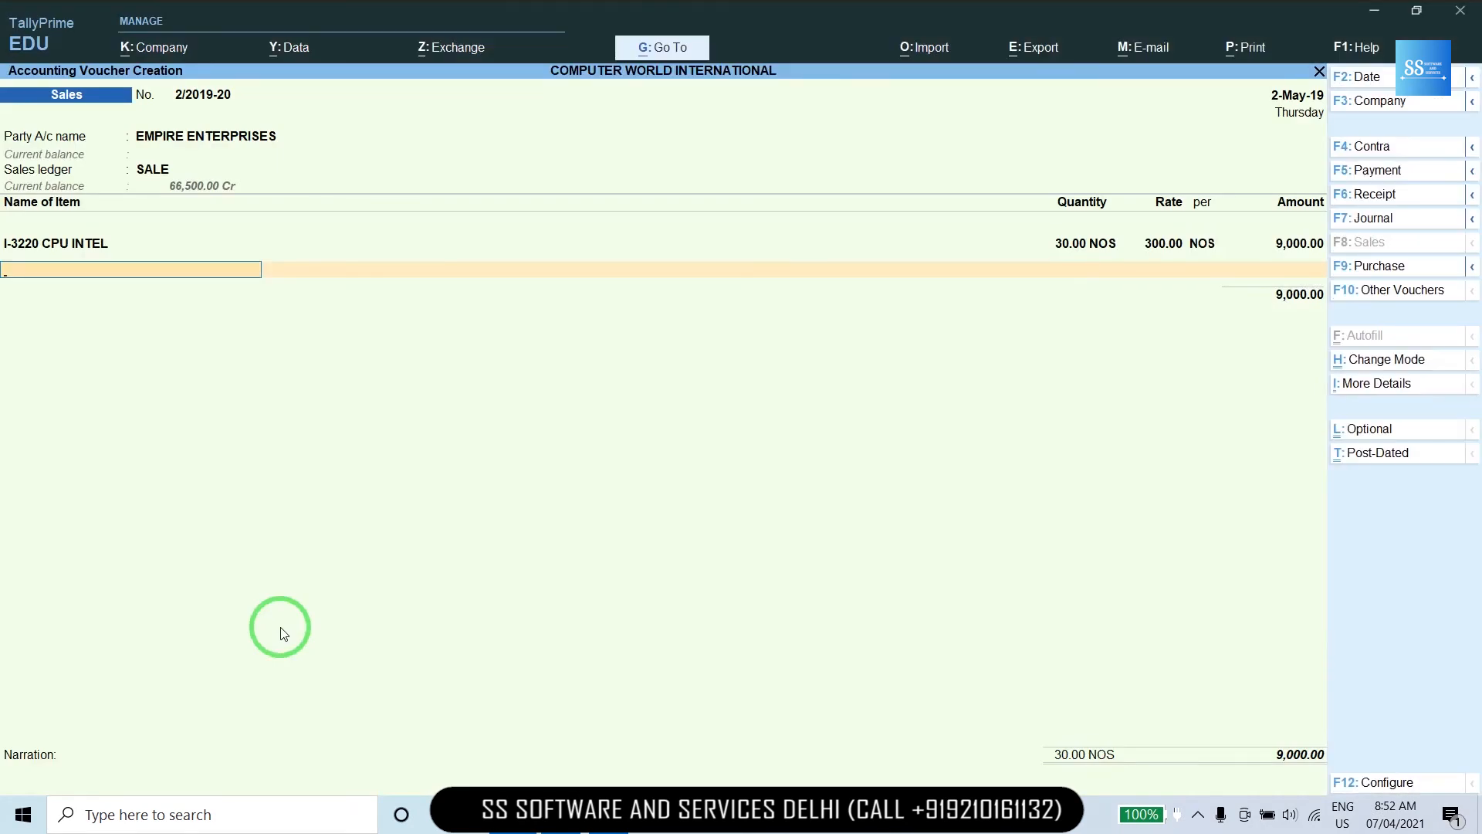
text(AMD)
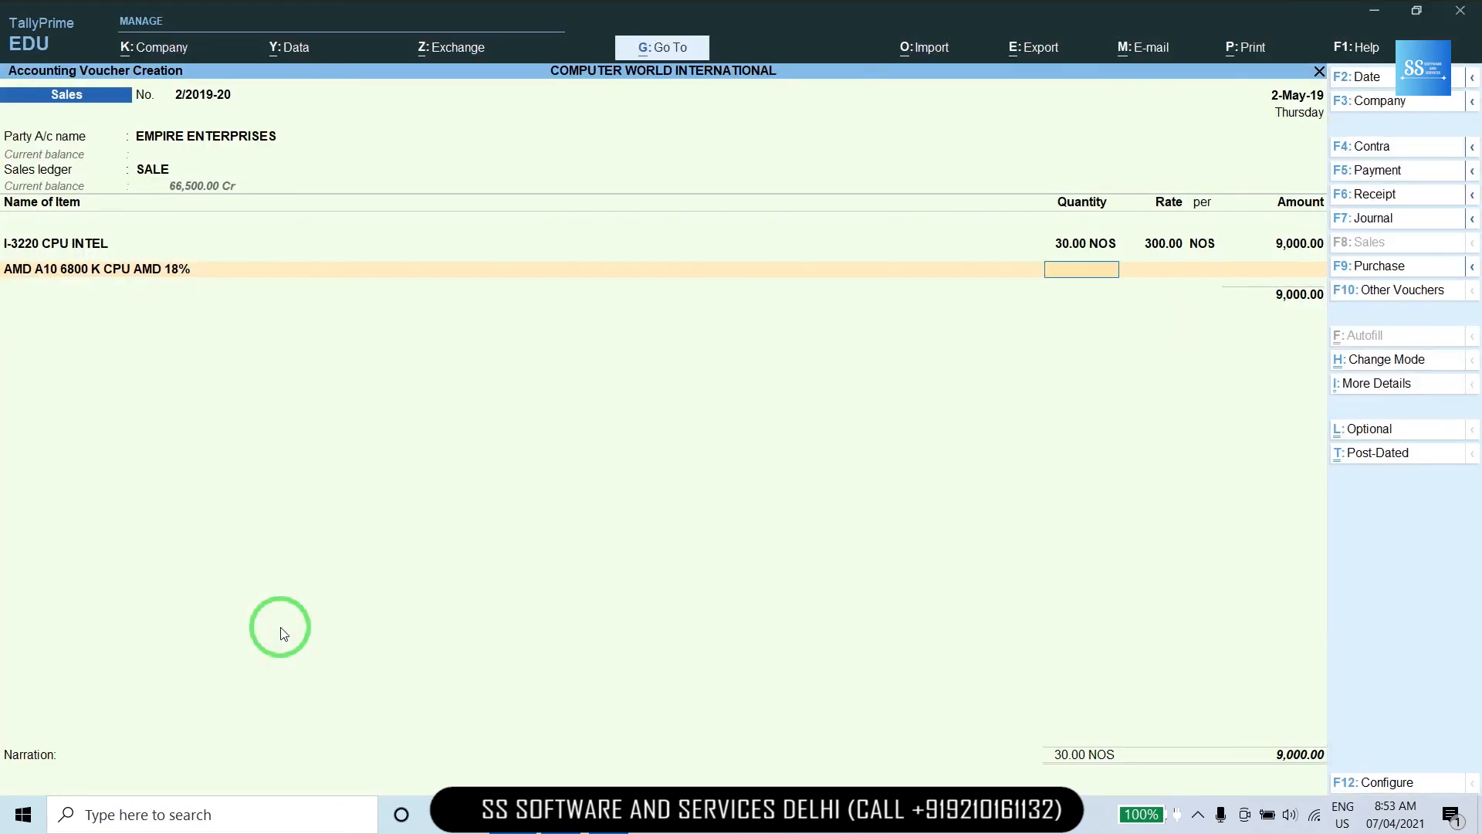
text(35)
key(Return)
key(Return)
key(Return)
key(Return)
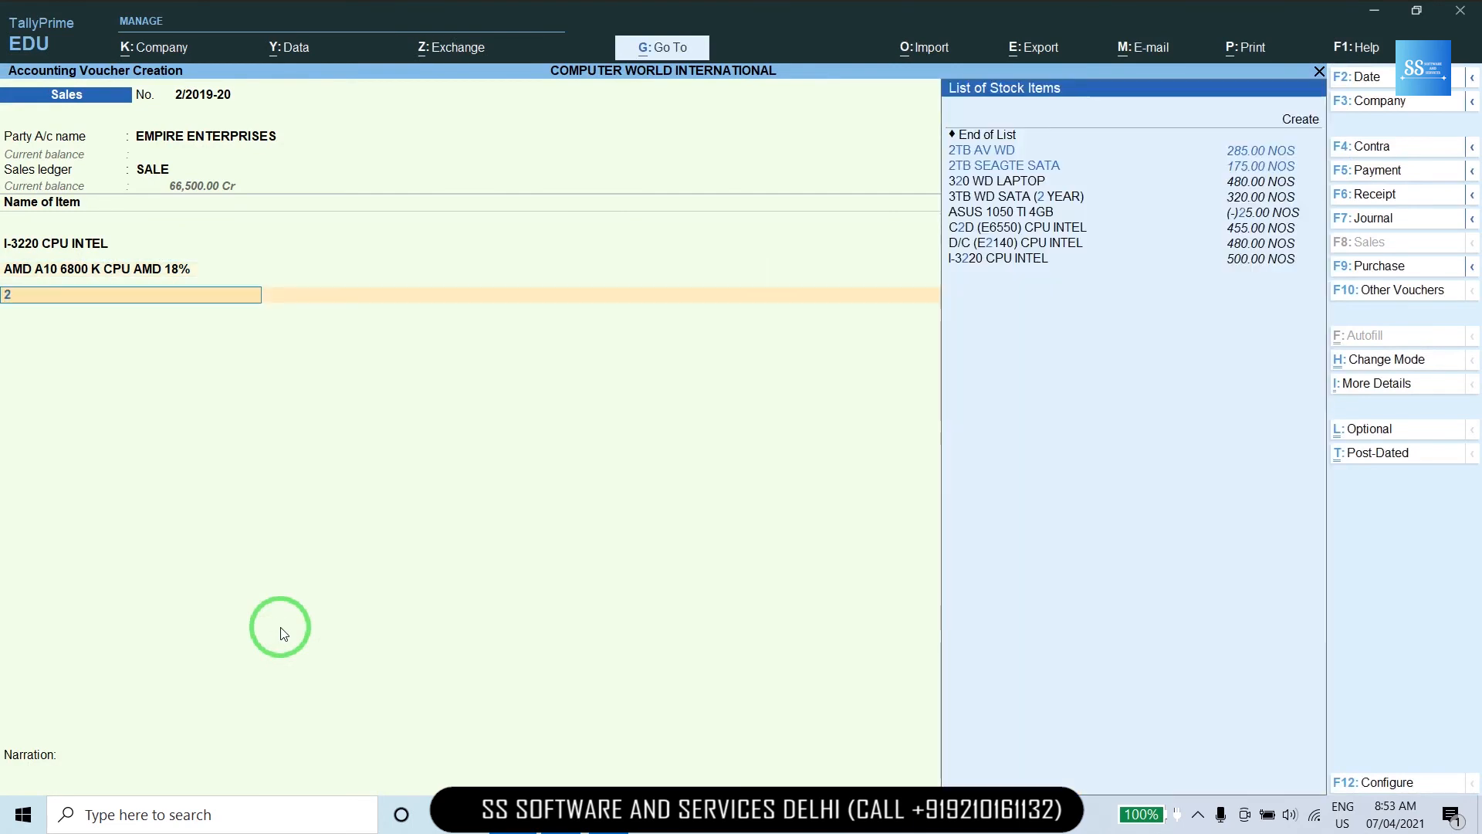
Add 2TB AV WD at 35 units, rate 650.
text(2T)
key(Down)
key(Return)
key(alt+Tab)
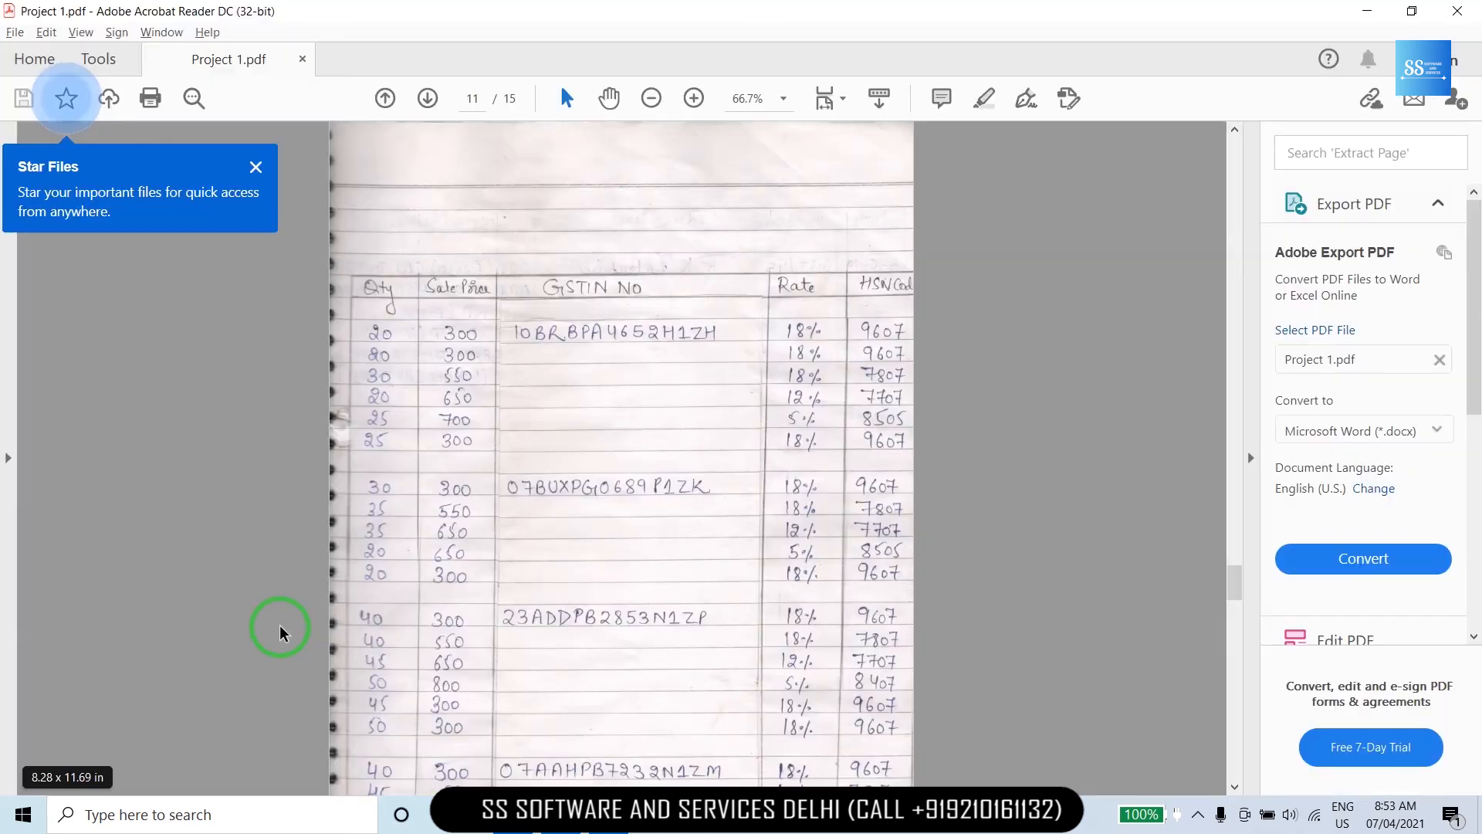
key(alt+Tab)
text(35)
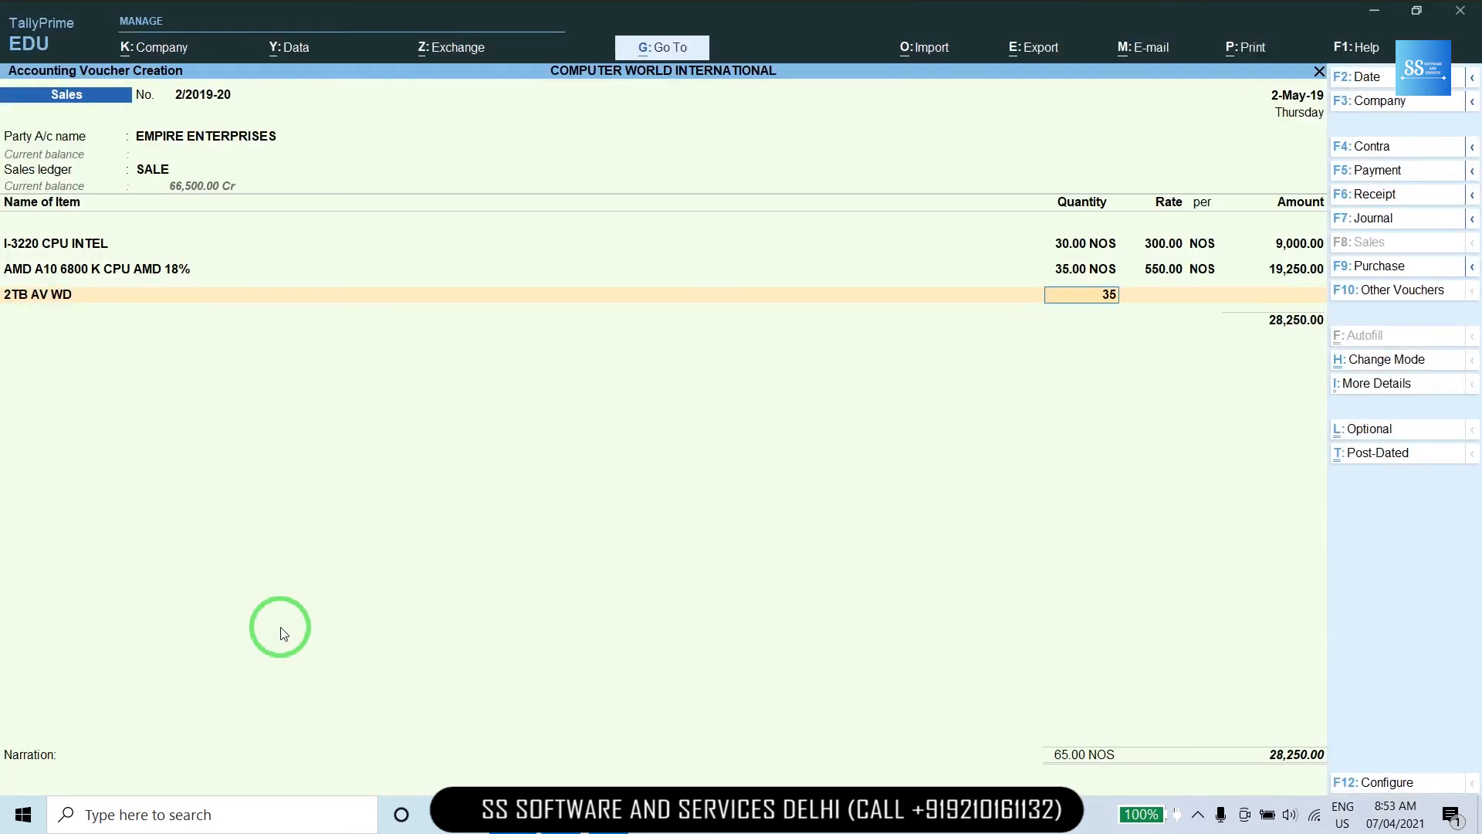
key(Return)
text(650)
key(Return)
key(Return)
key(Return)
Add ASUS 1050 TI 4GB at 20 units, rate 700, correcting the mistyped name.
key(alt+Tab)
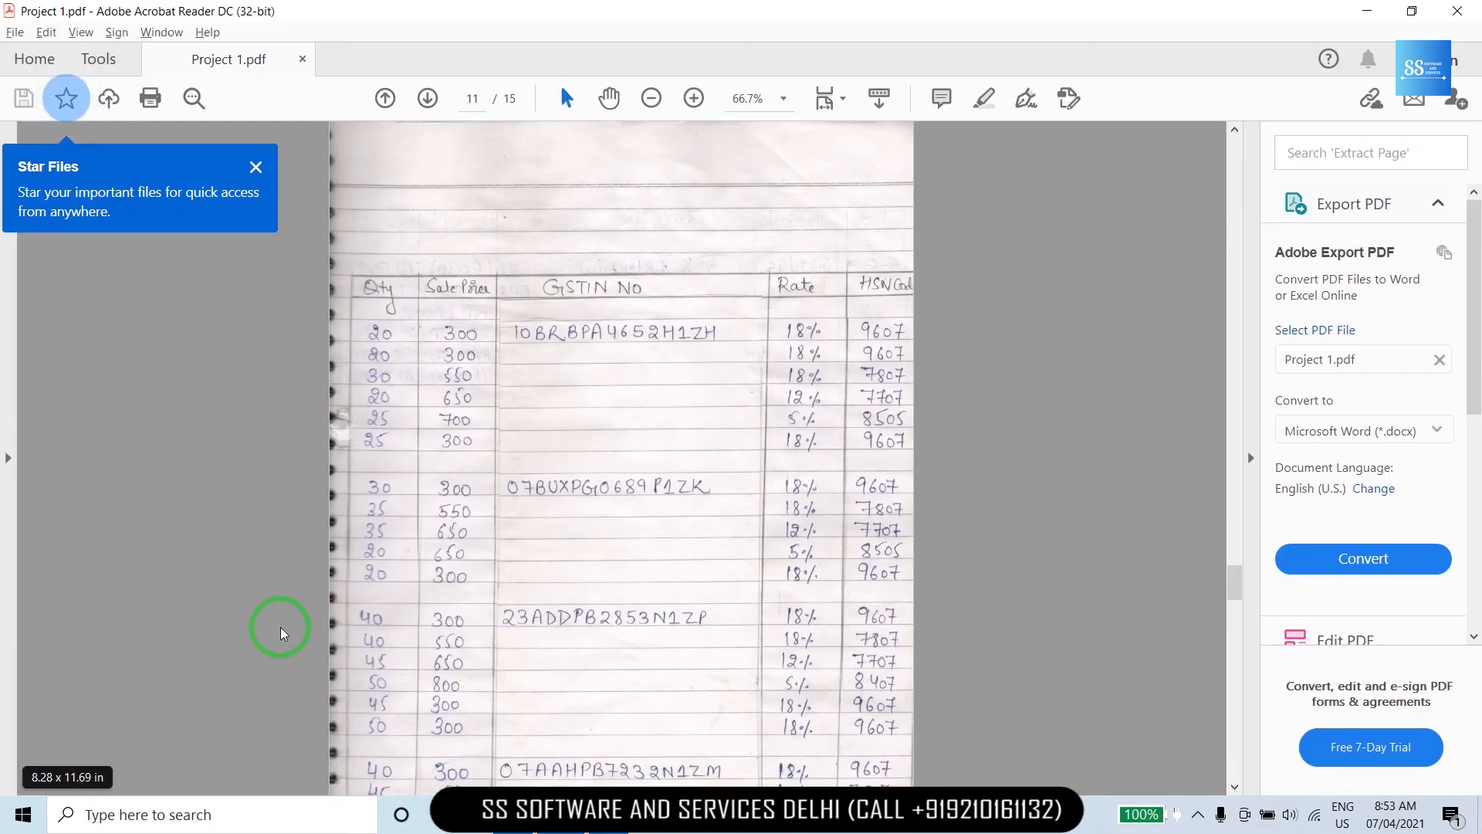
key(alt+Tab)
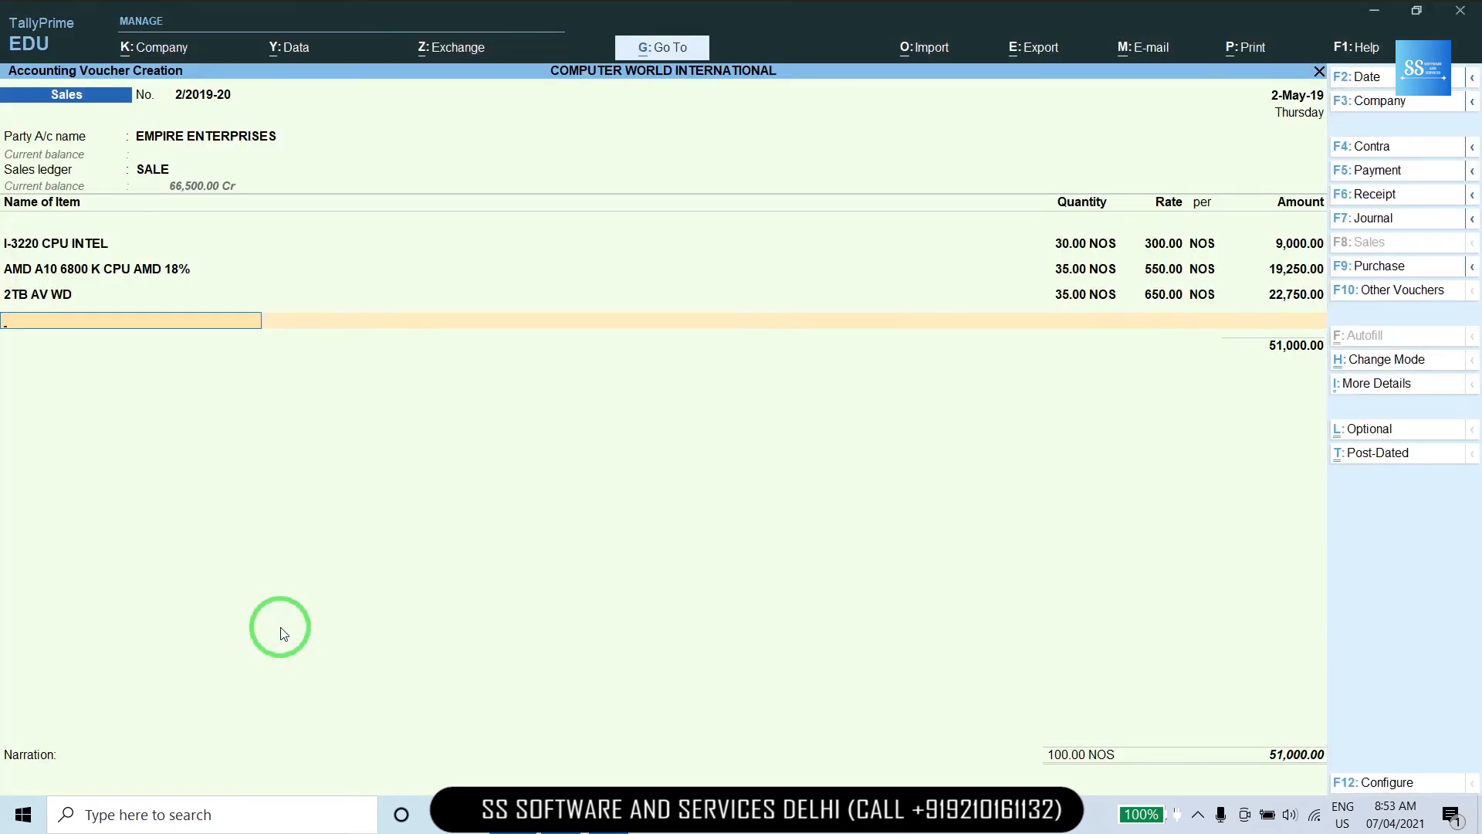
text(A)
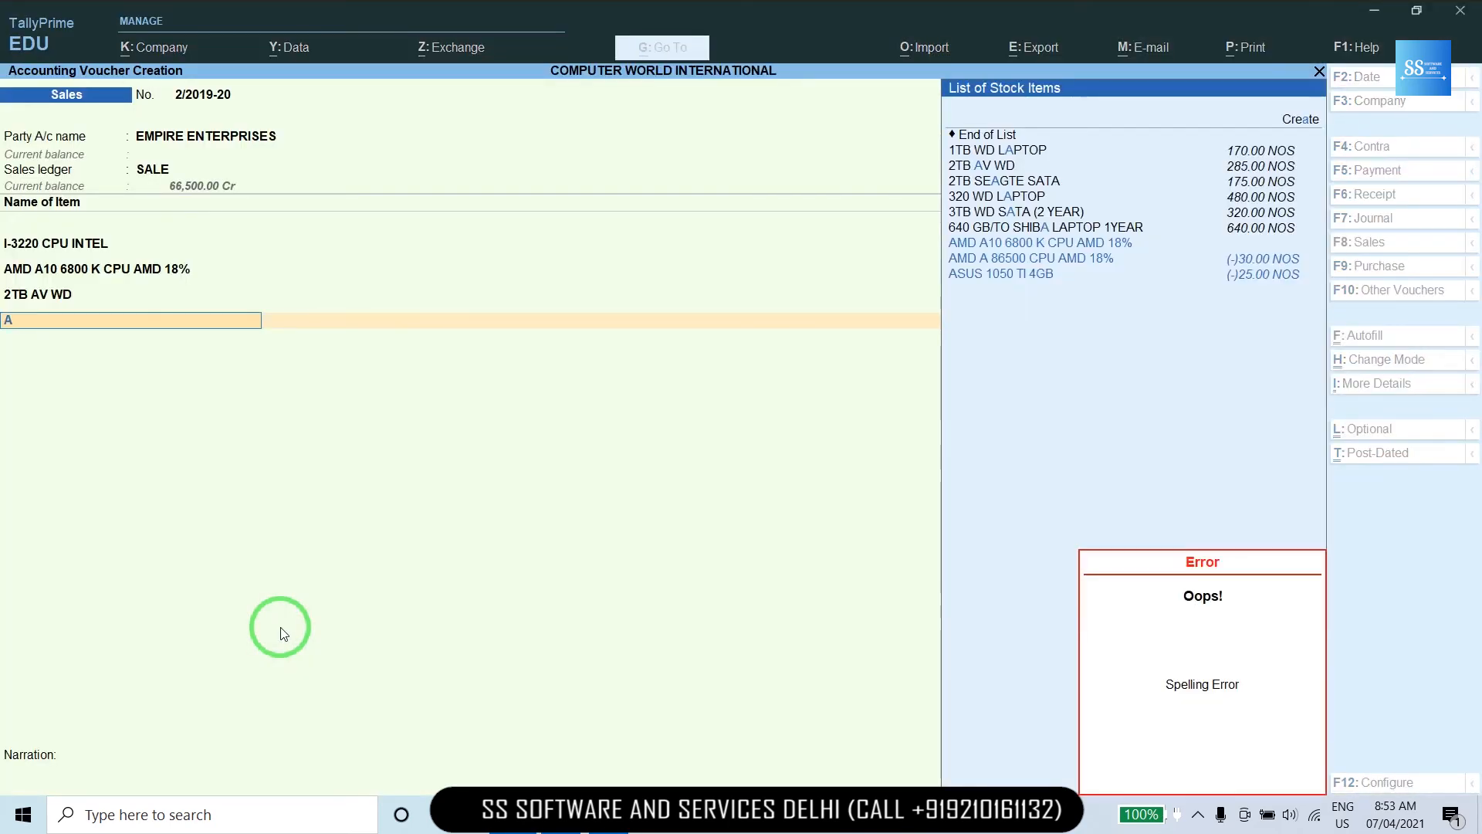
key(Escape)
text(S)
key(Return)
text(20)
key(Return)
key(Return)
key(Return)
key(Return)
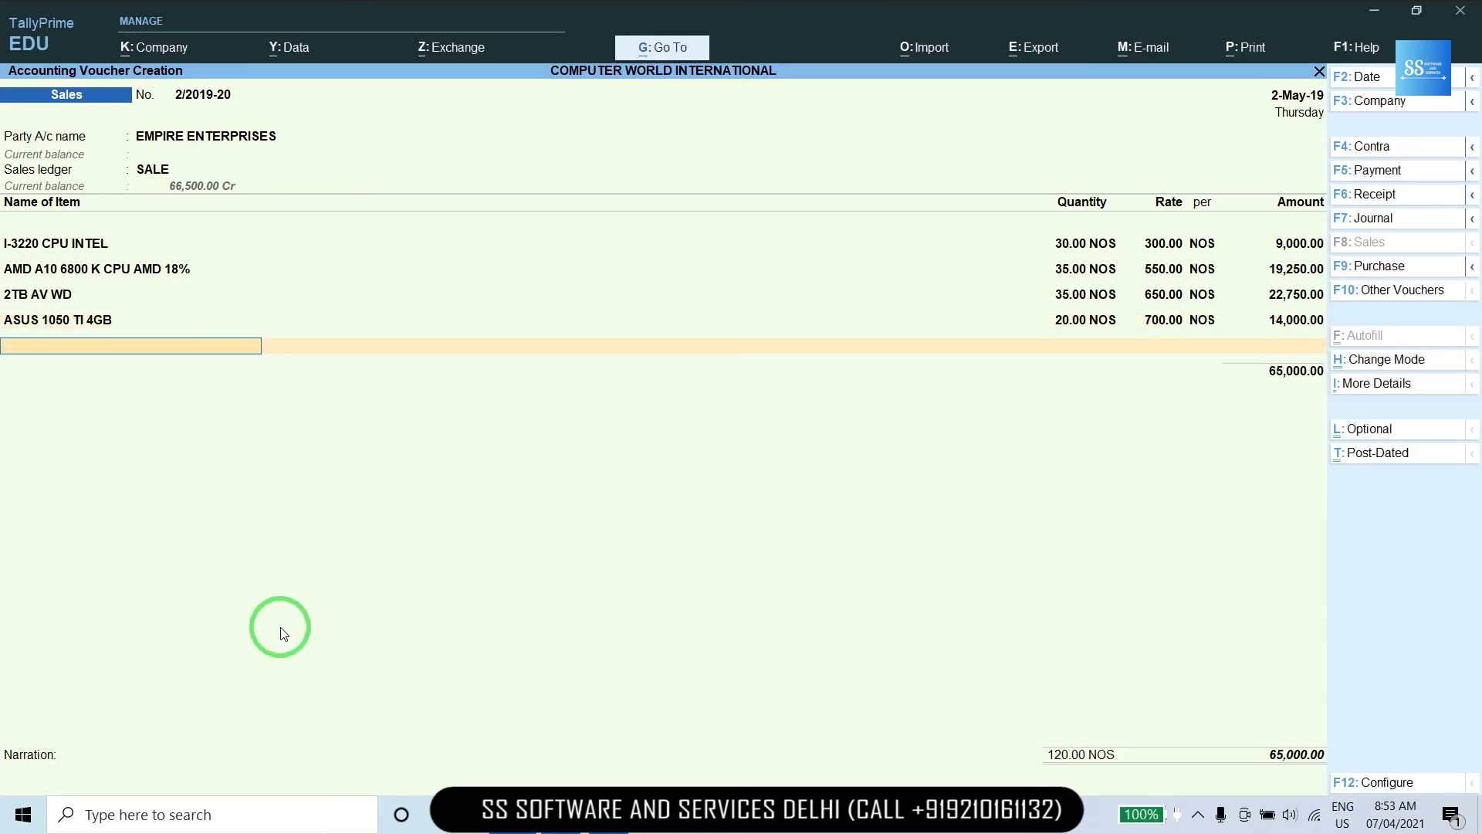
Add D/C (E2140) CPU INTEL at 20 units, rate 300, for 6,000.
key(Return)
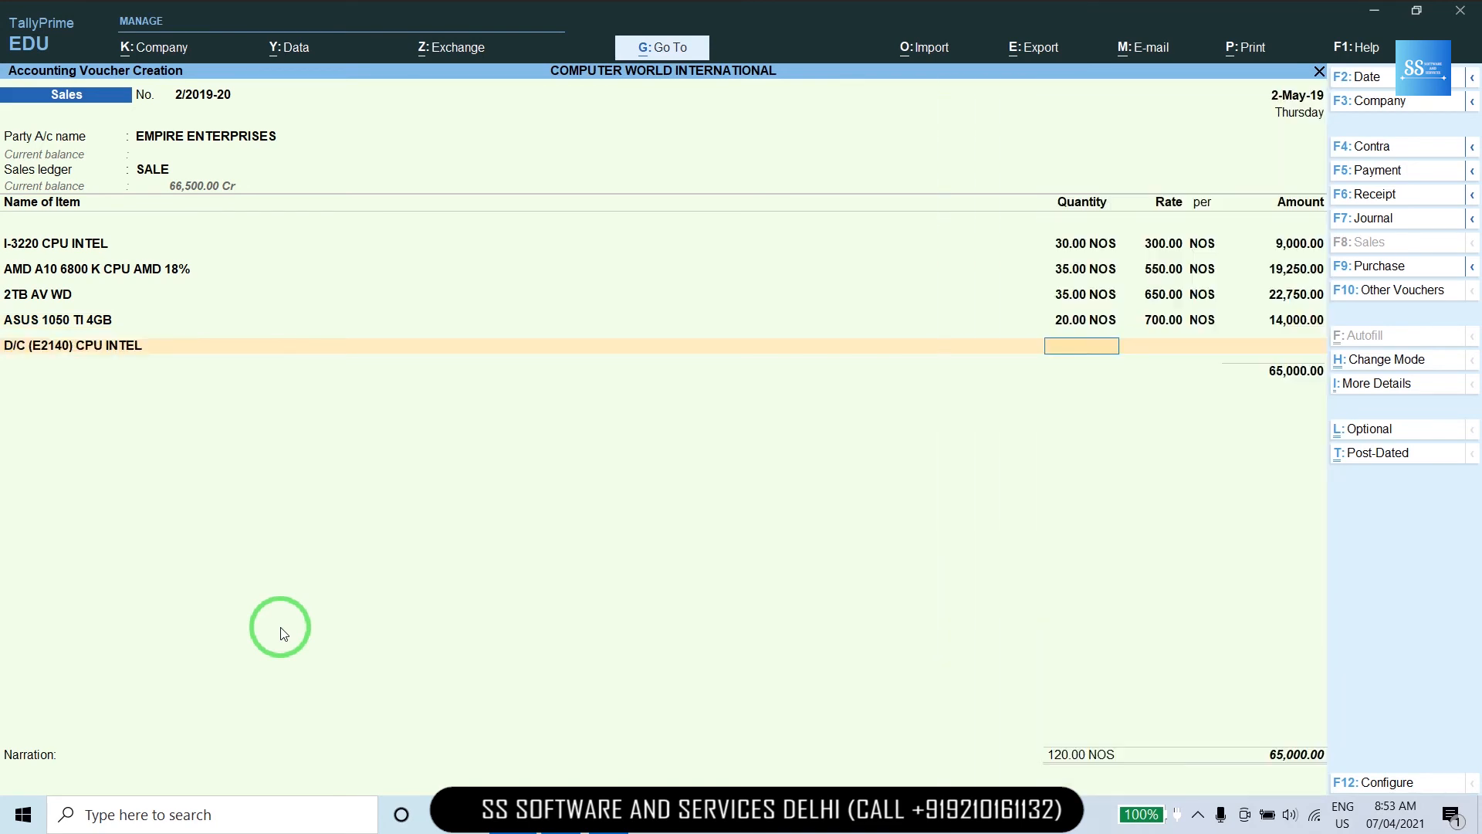
text(20)
key(Return)
key(Return)
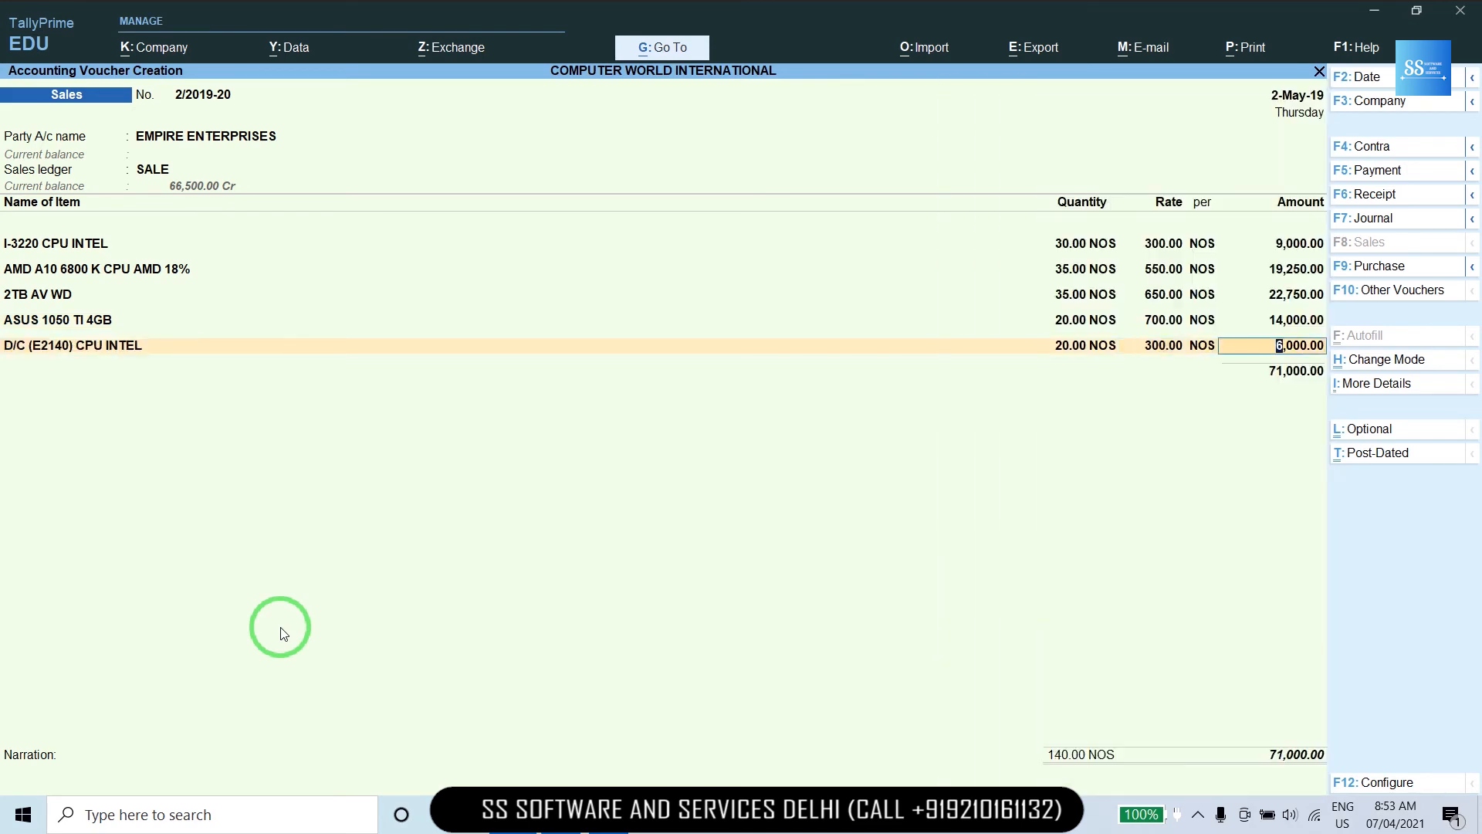
key(Return)
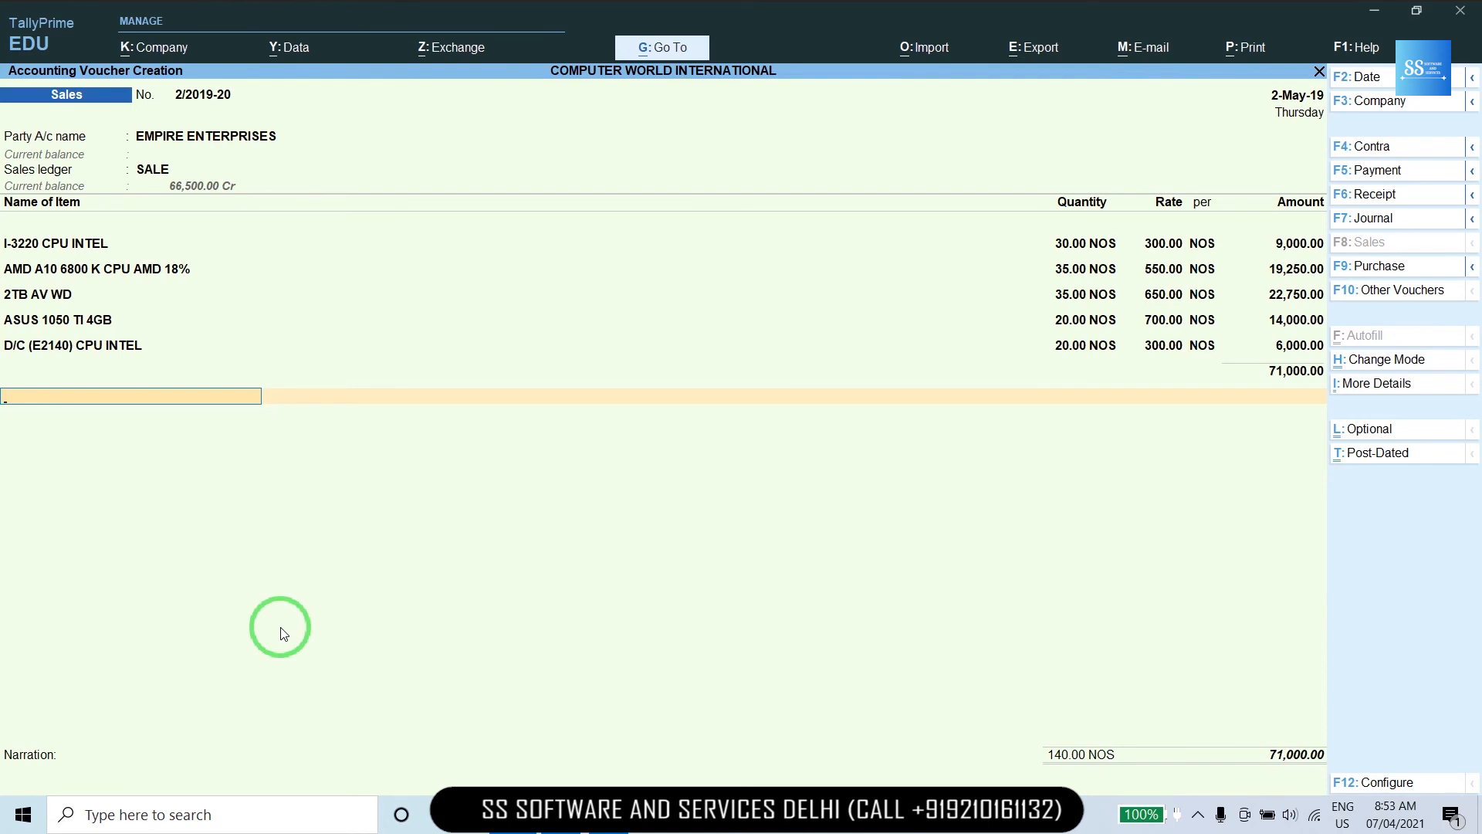
Add CGST and SGST ledgers at 4,797.50 each, save voucher 2/2019-20, and skip printing.
text(C)
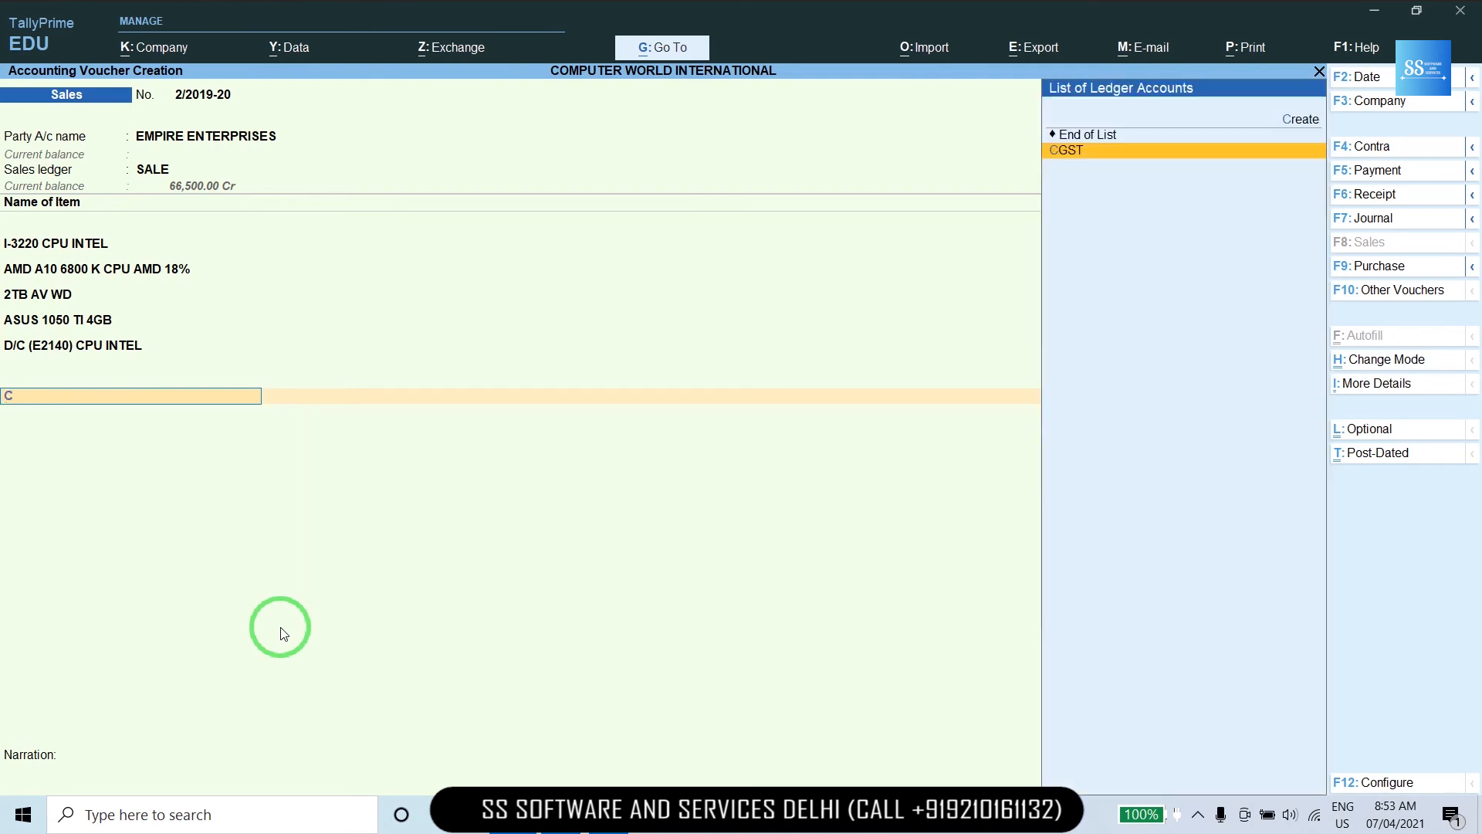
key(Return)
key(Return)
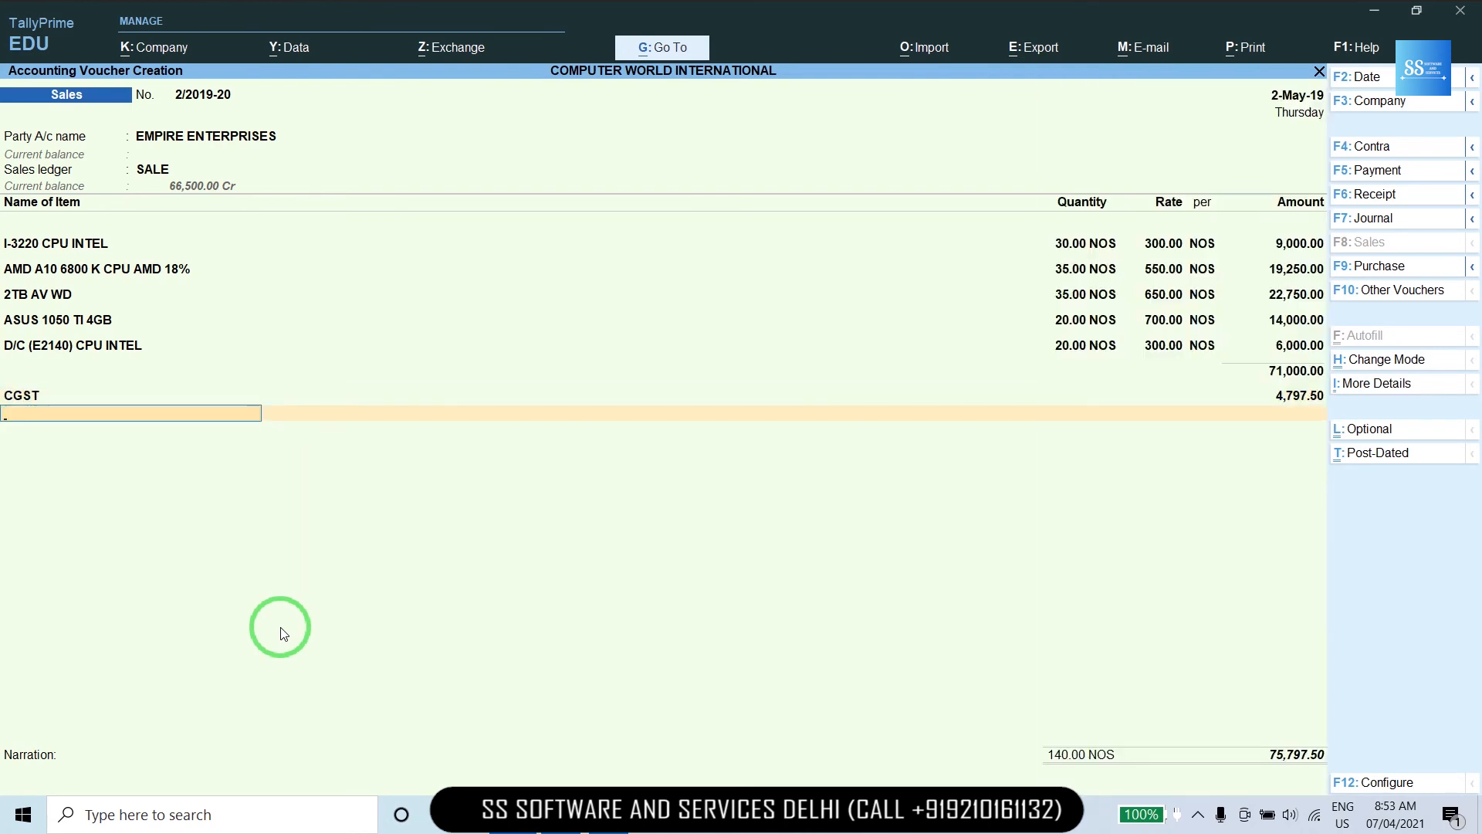
text(SG)
key(Return)
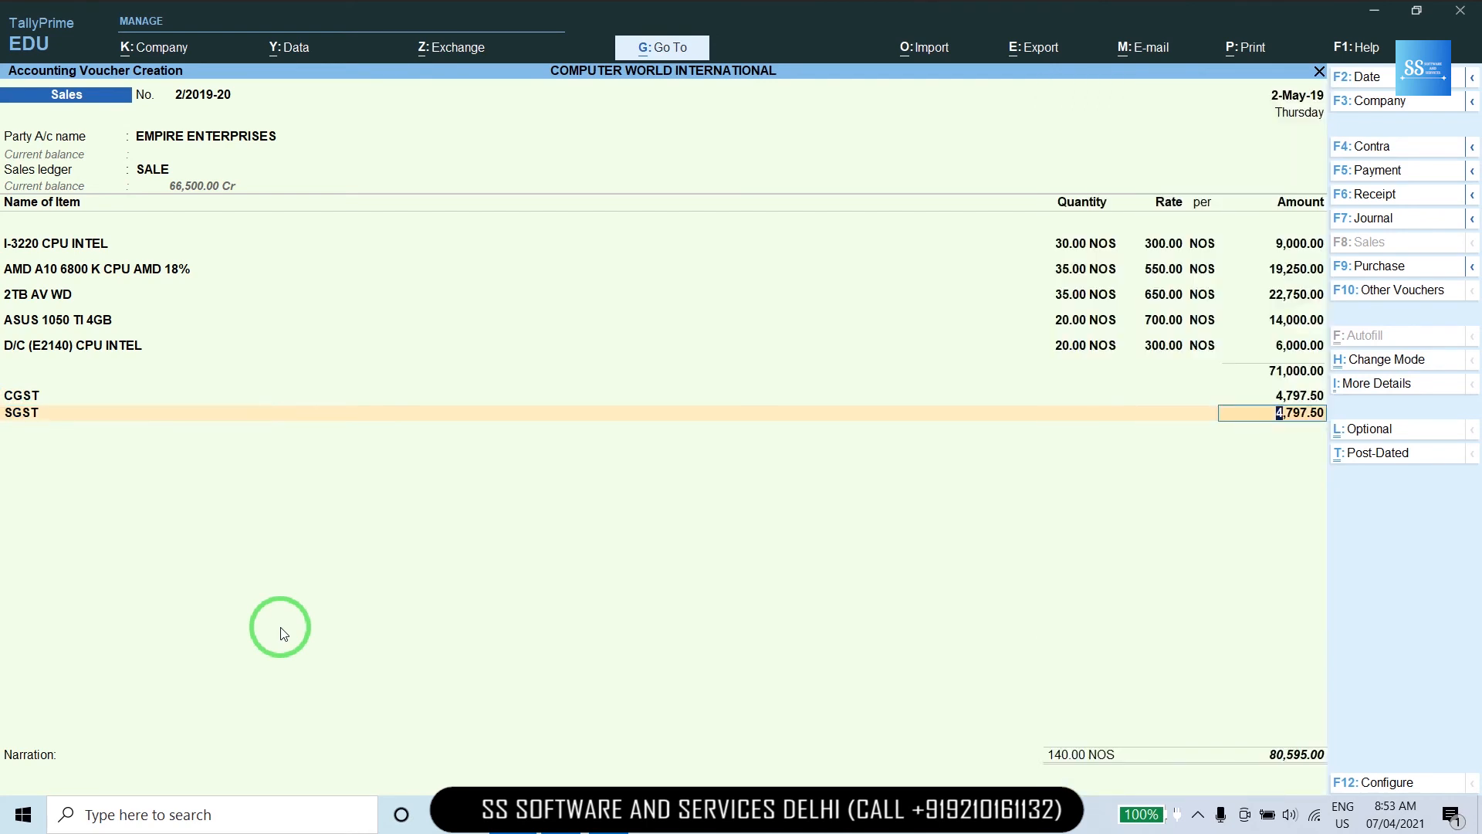
key(Return)
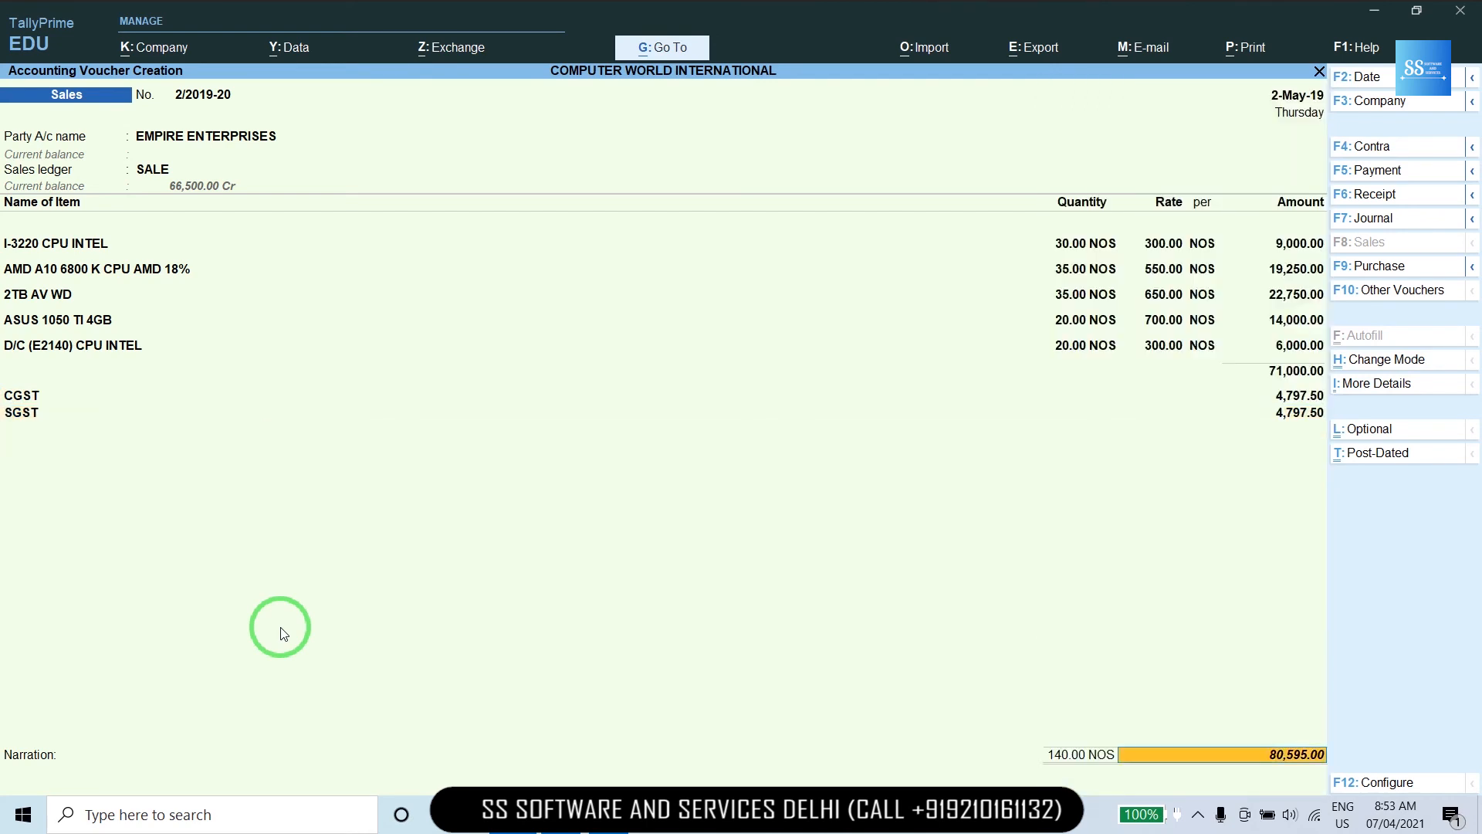
key(Return)
key(Return)
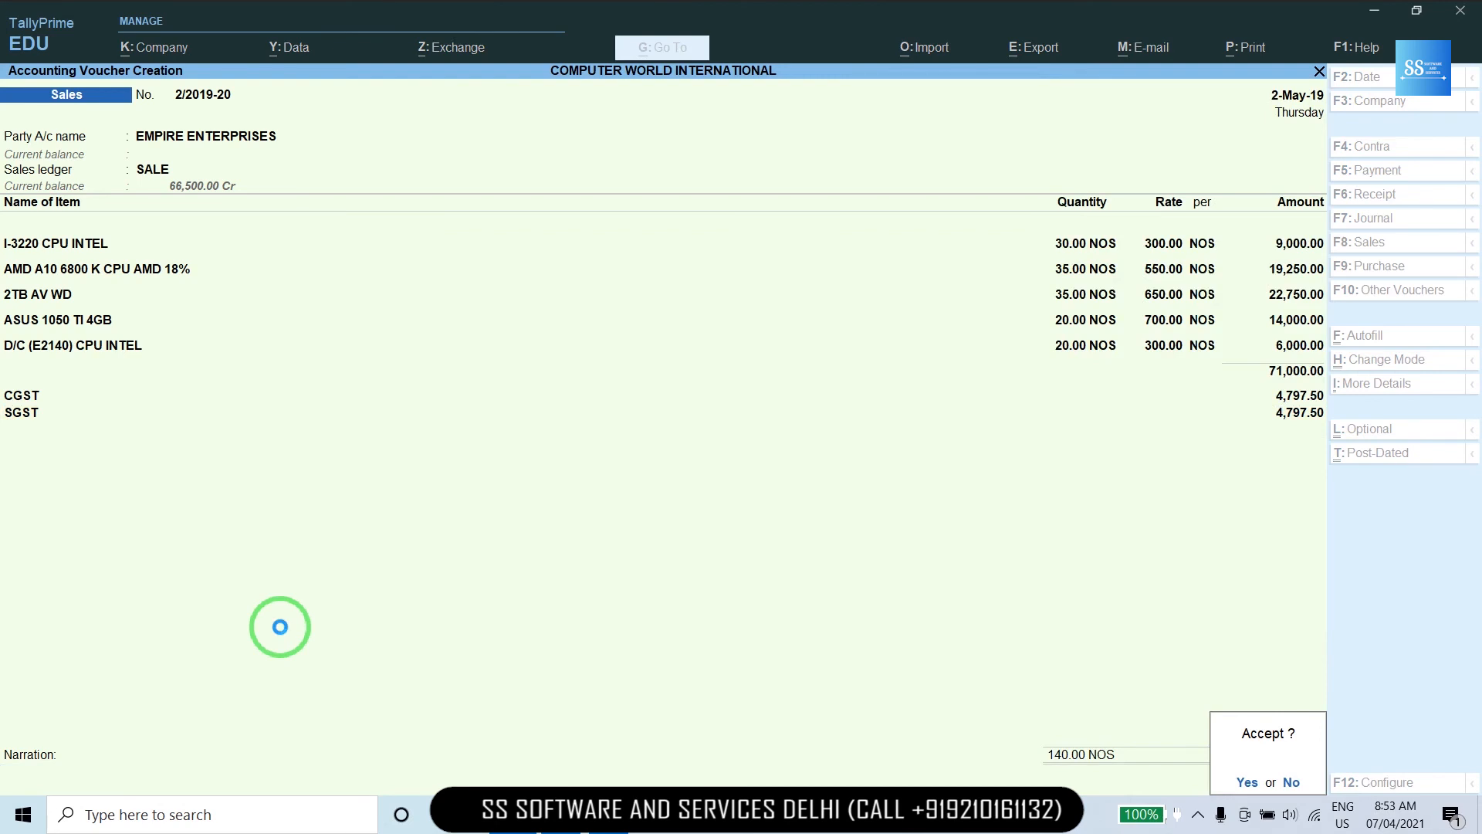
key(Return)
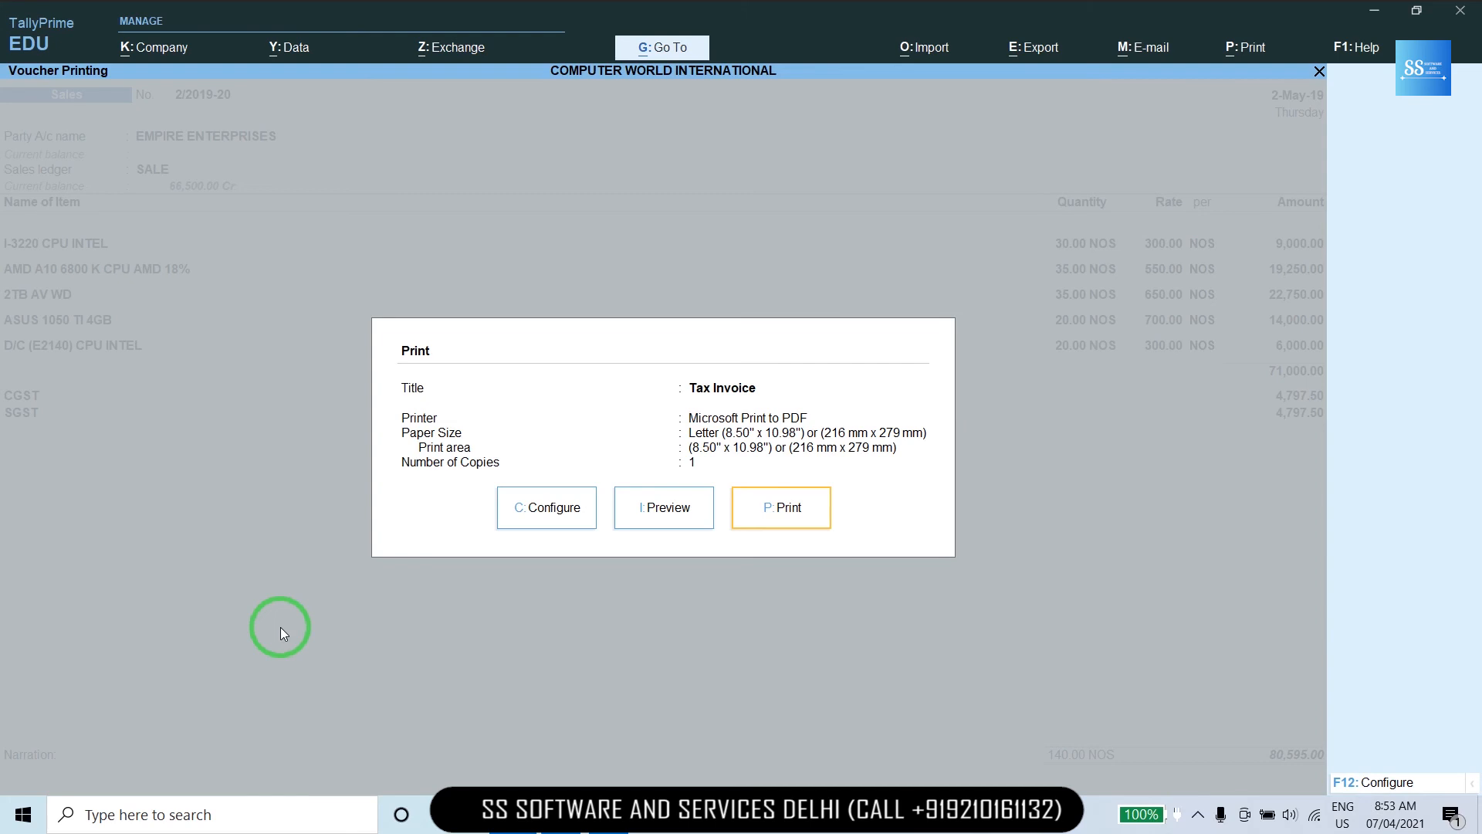
key(Escape)
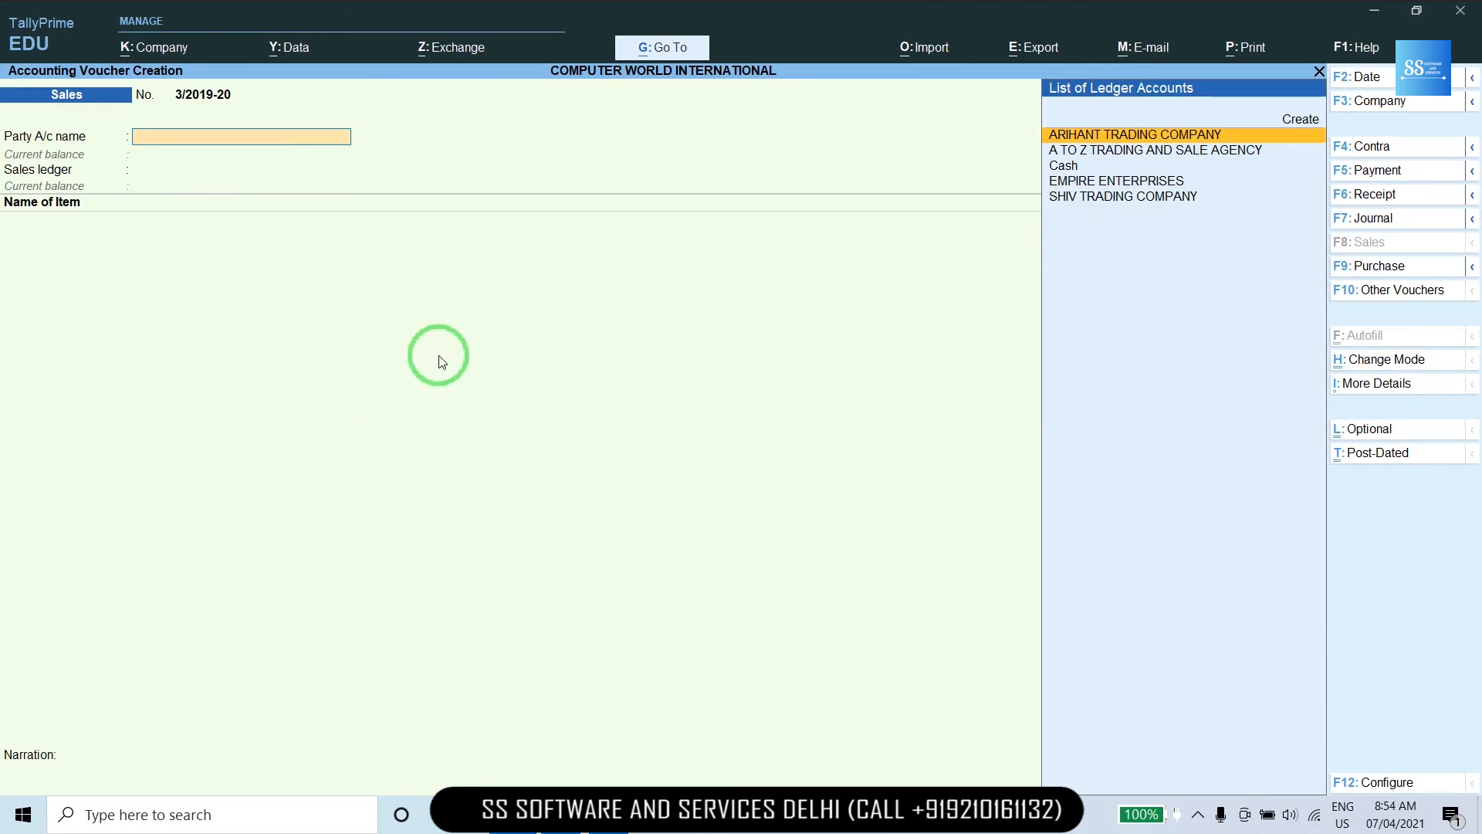
Open the Ledger Vouchers report for the SALE ledger, showing two sales totalling 1,37,500.
click(661, 49)
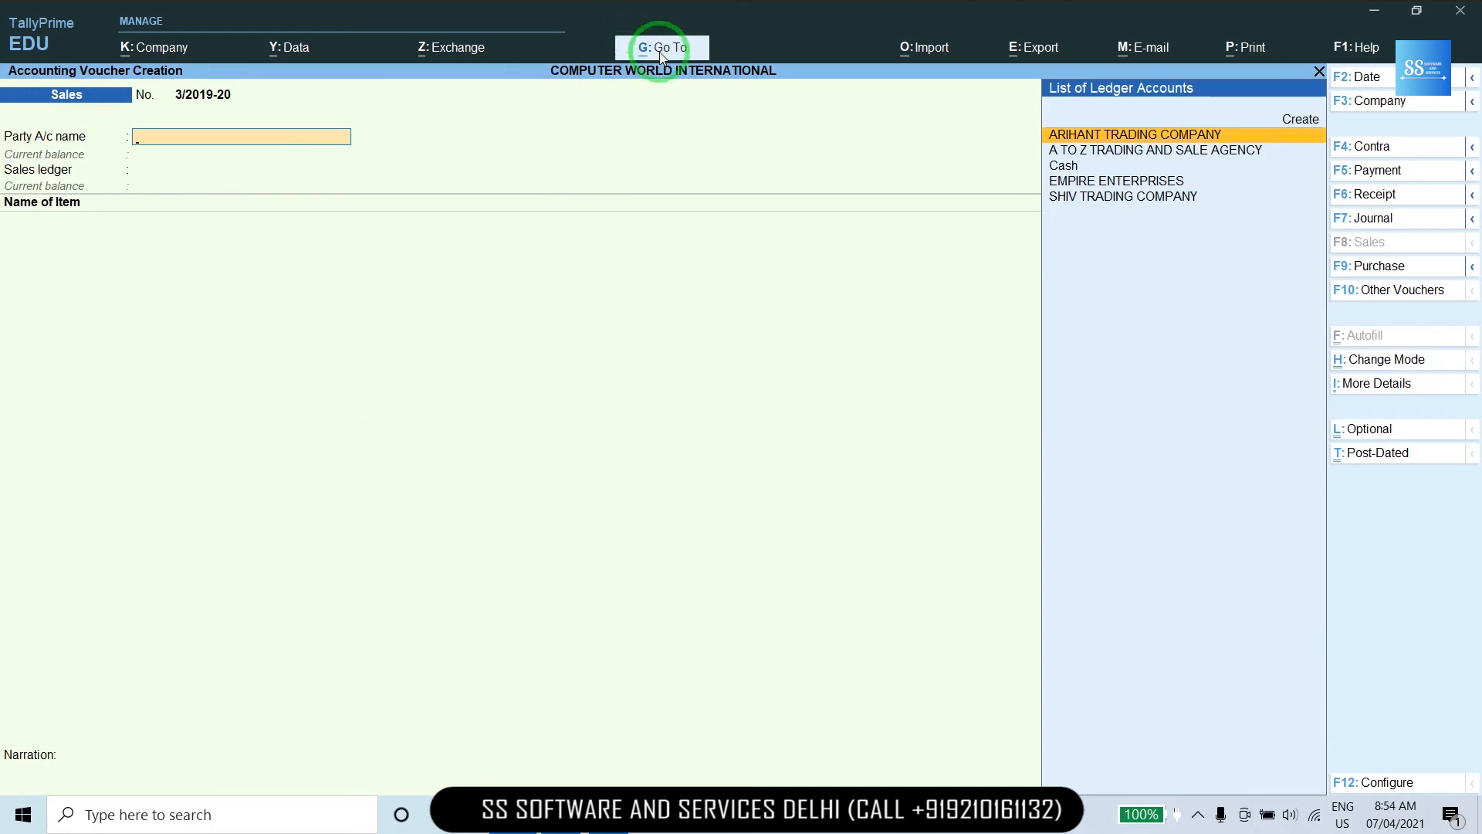
key(Down)
key(Down)
key(Down)
key(Down)
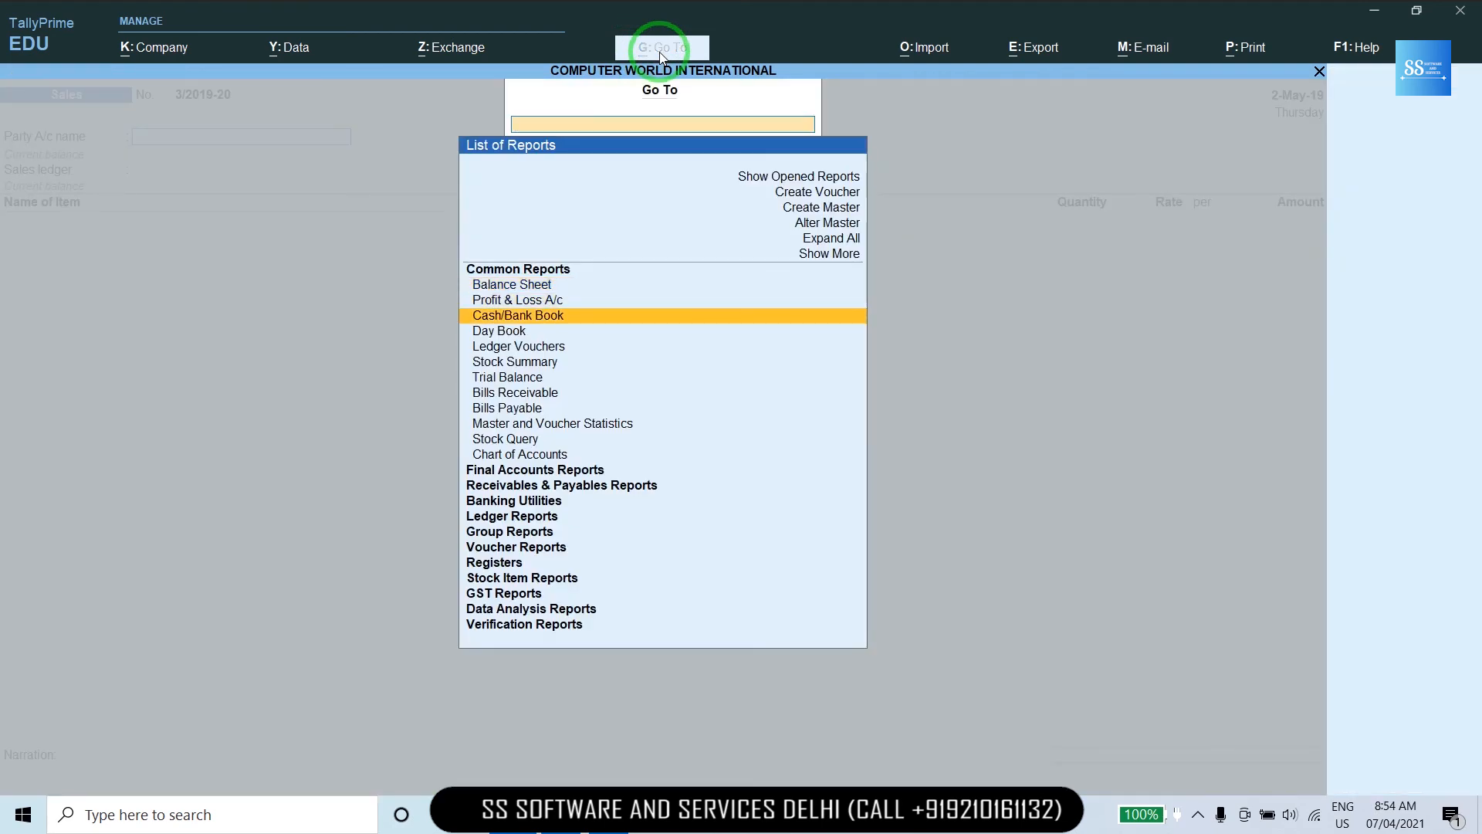
key(Return)
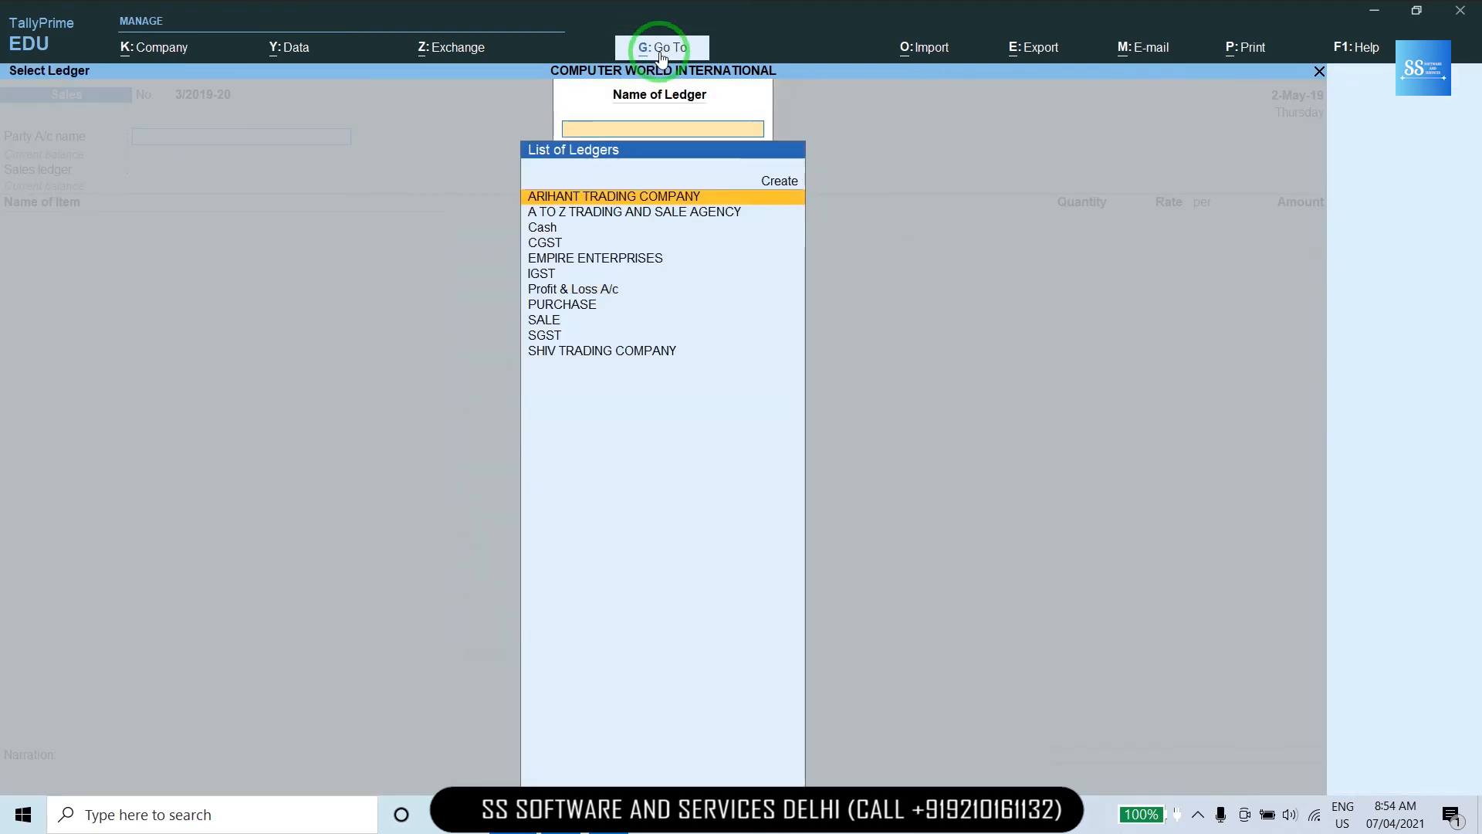
text(SAL)
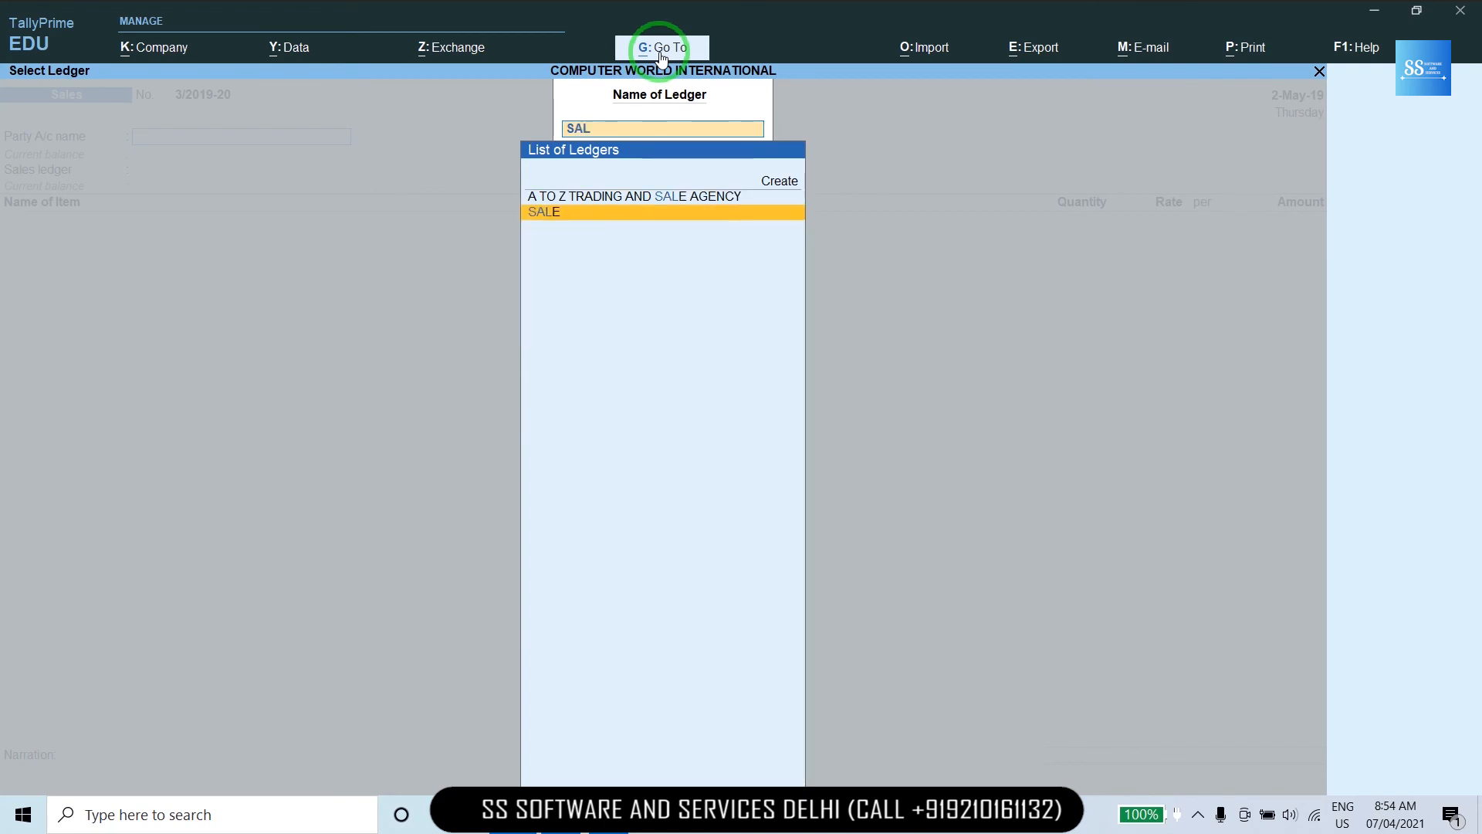
key(Return)
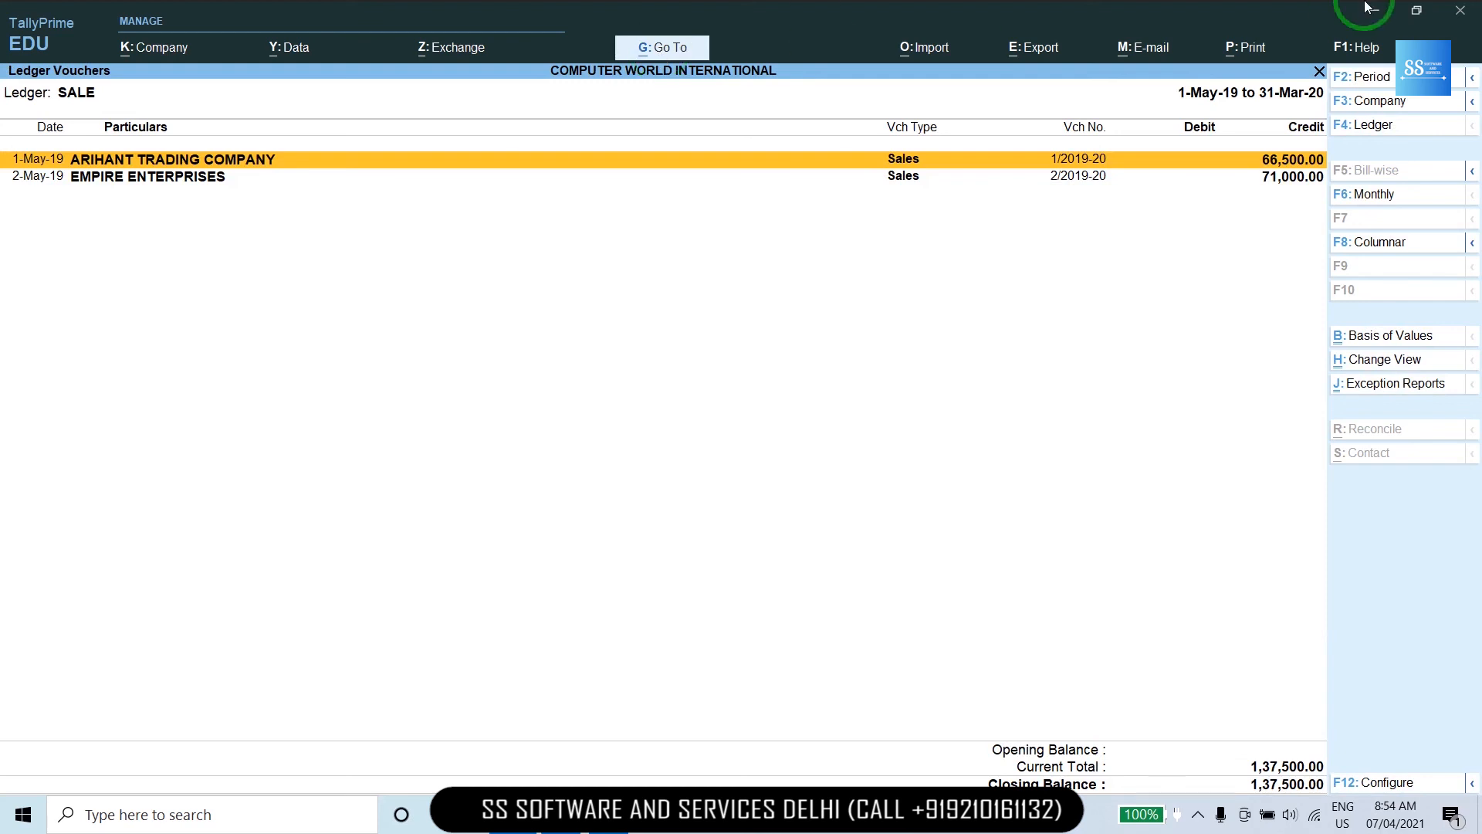
Check the report period, then back out of the report and the sales voucher screen.
click(1356, 85)
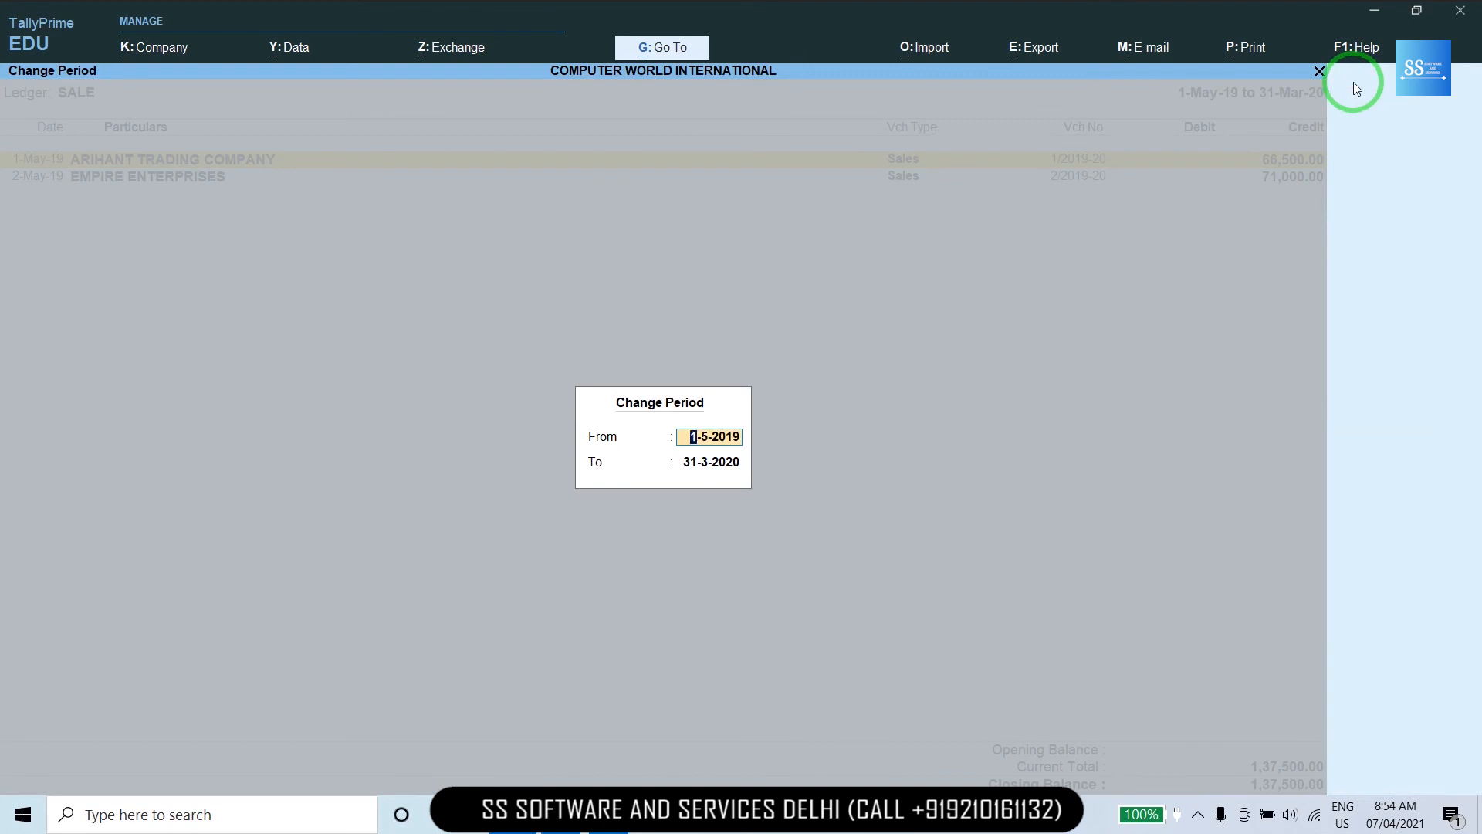
key(Escape)
key(Escape)
key(Escape)
key(Escape)
key(Escape)
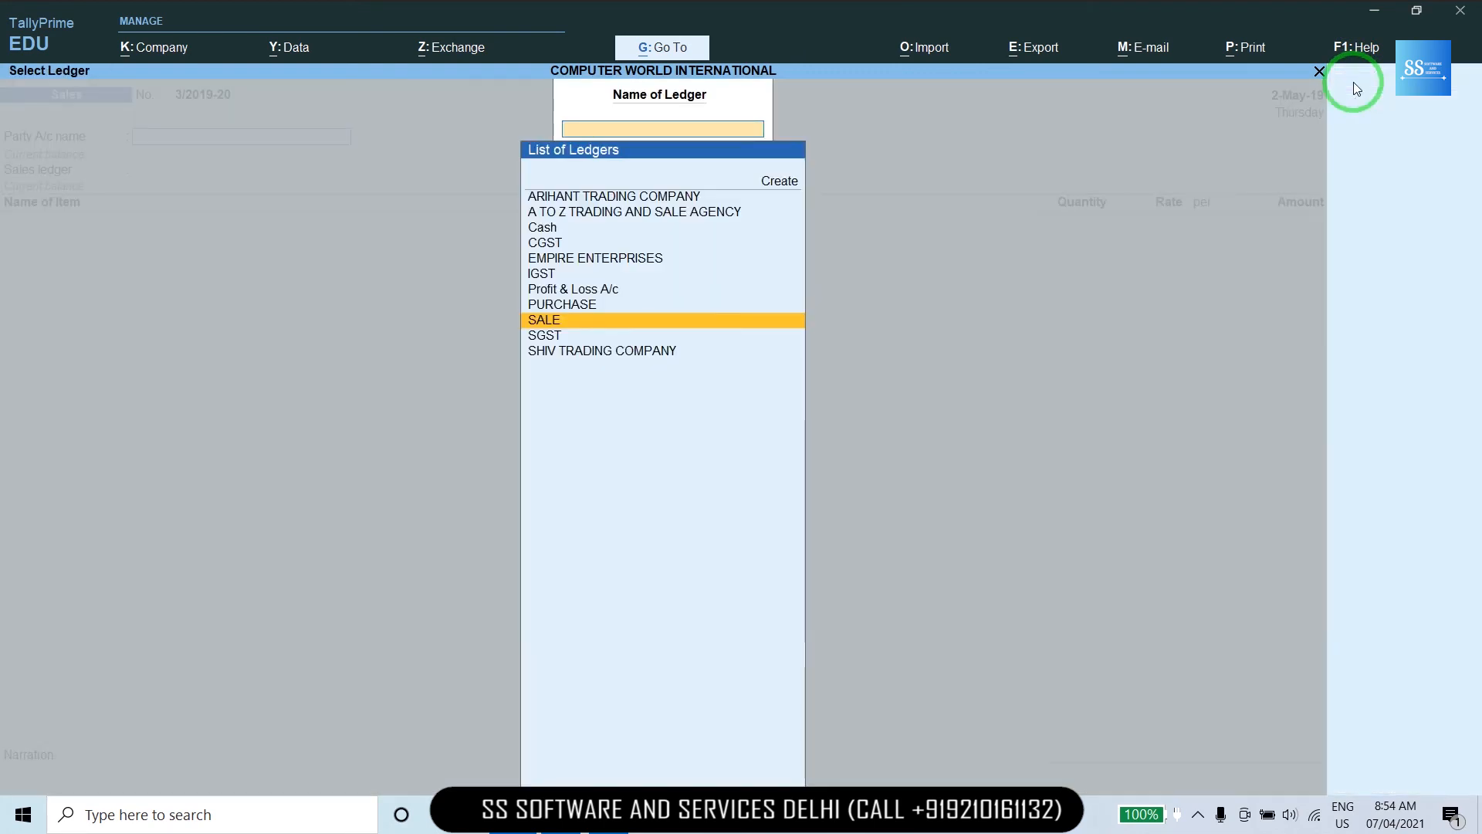
key(Escape)
Confirm quitting to the Gateway and open GST Reports under Display More Reports.
key(y)
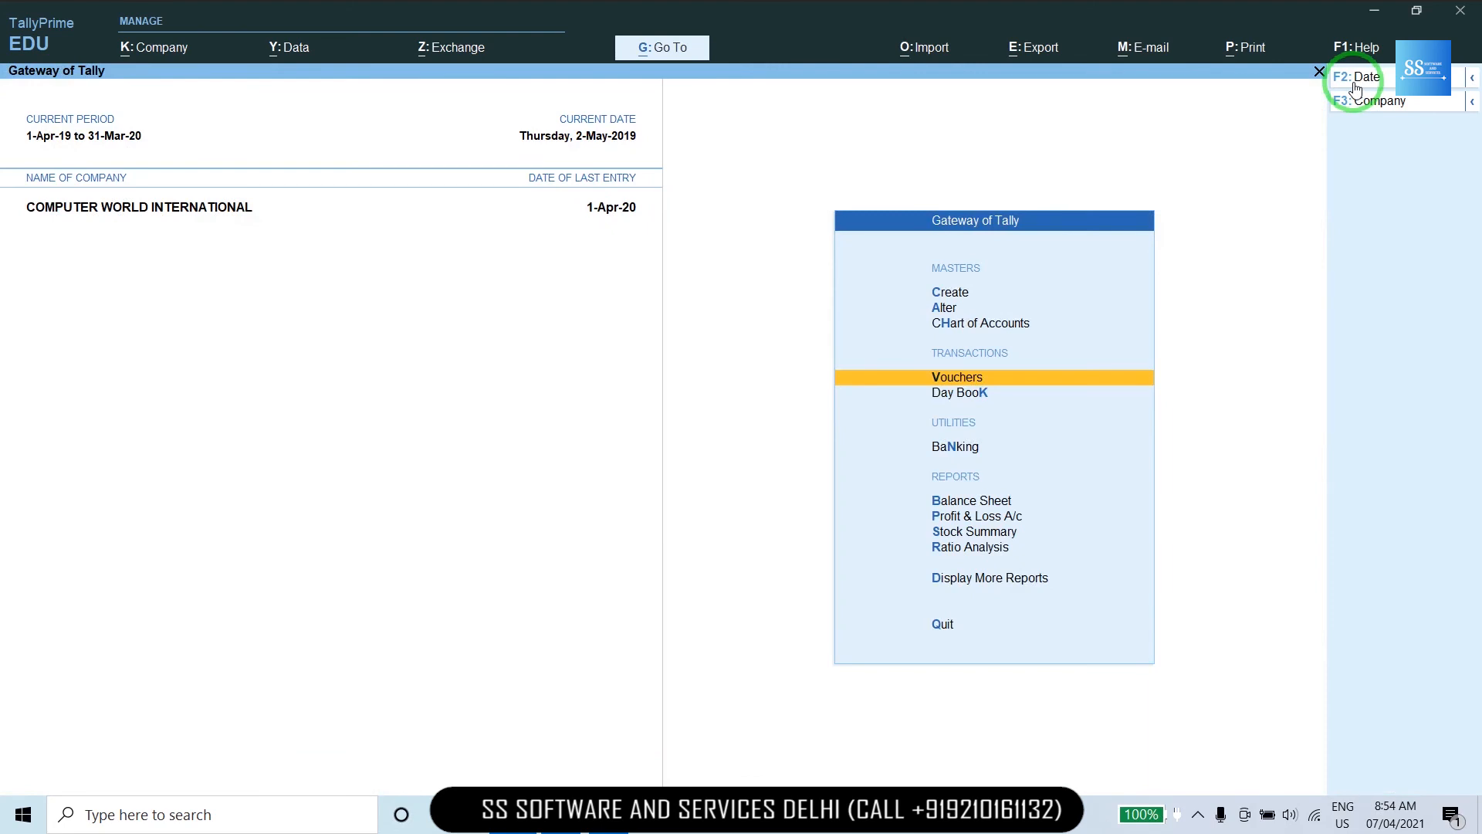
key(Down)
key(Down)
key(Down)
key(Down)
key(Down)
key(Down)
key(Down)
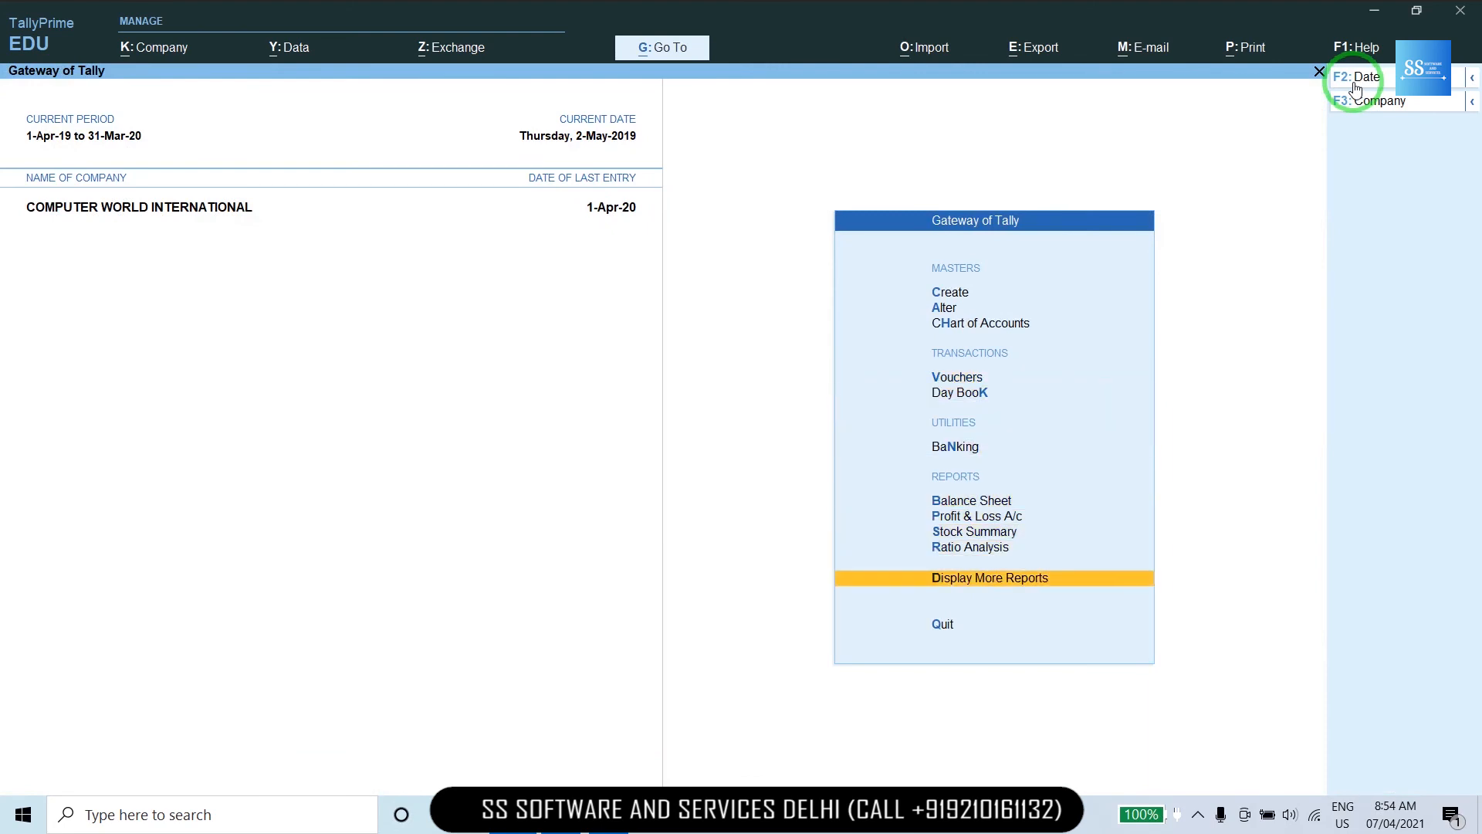
key(Return)
key(Down)
key(Down)
key(Down)
key(Down)
key(Down)
key(Down)
key(Down)
key(Down)
key(Down)
key(Up)
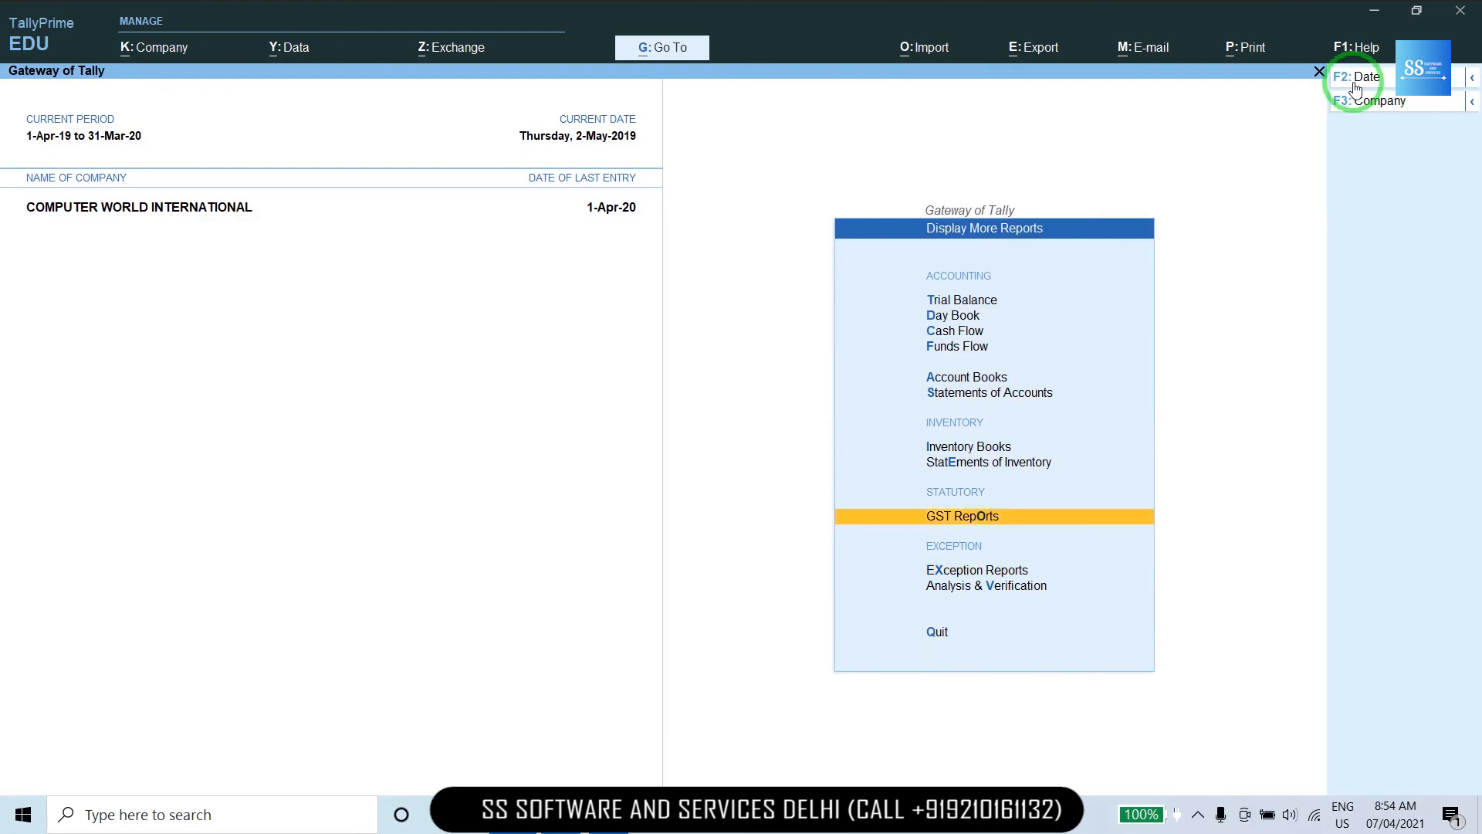
key(Return)
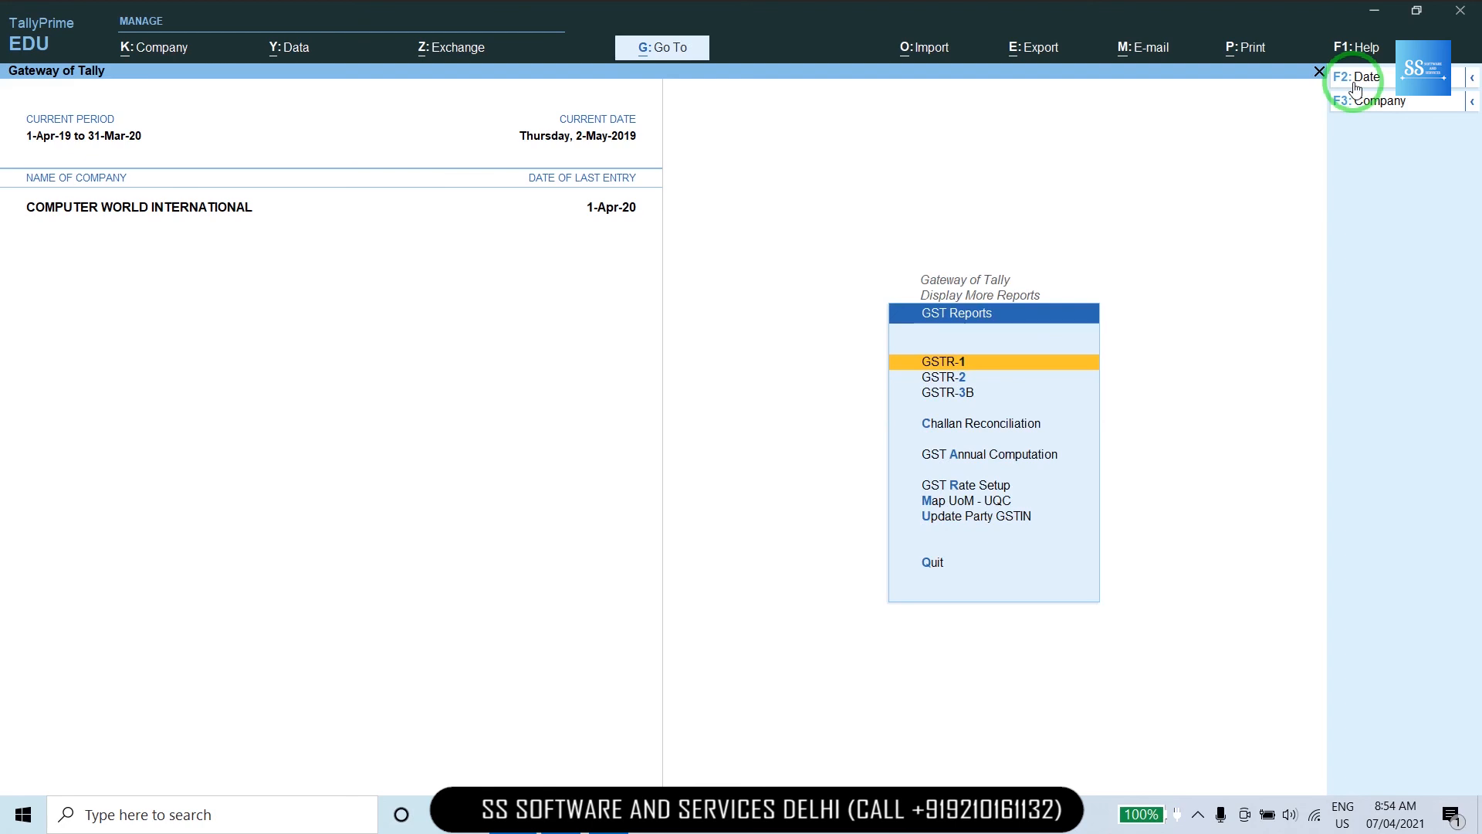
View the GST Rate Setup report, then close TallyPrime to the desktop.
key(Down)
key(Down)
key(Down)
key(Down)
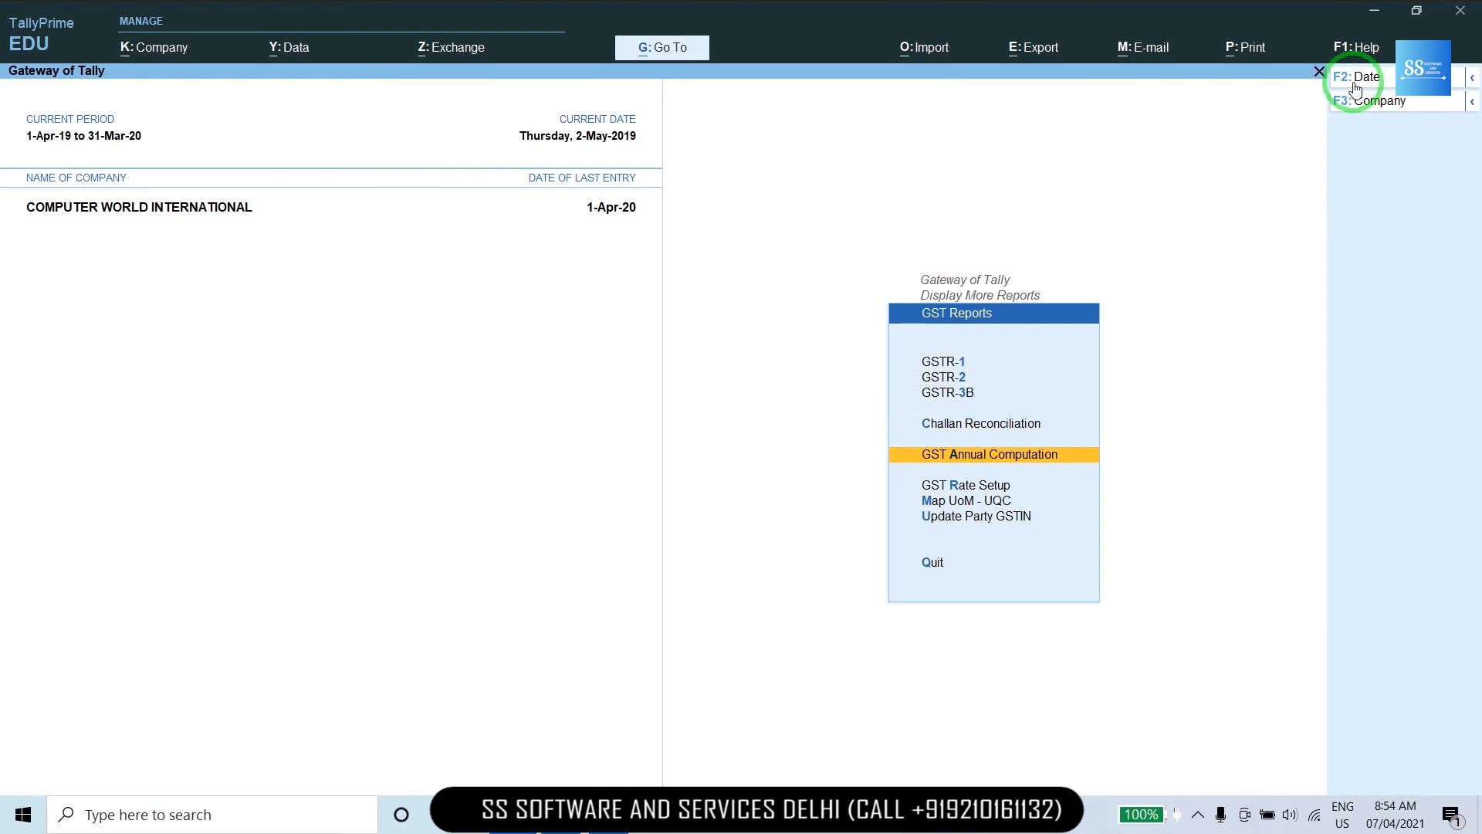
key(Down)
key(Down)
key(Up)
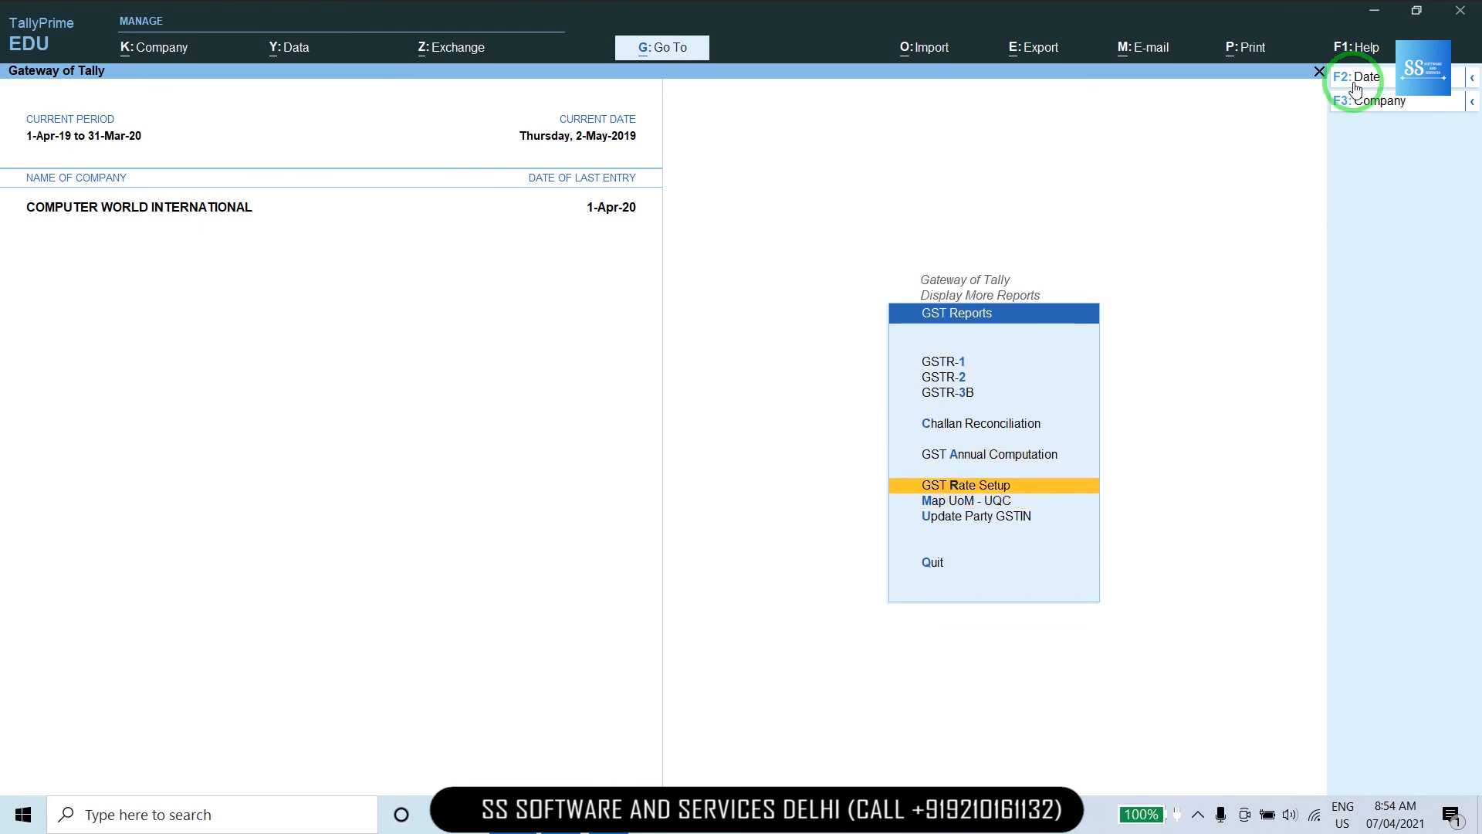
key(Return)
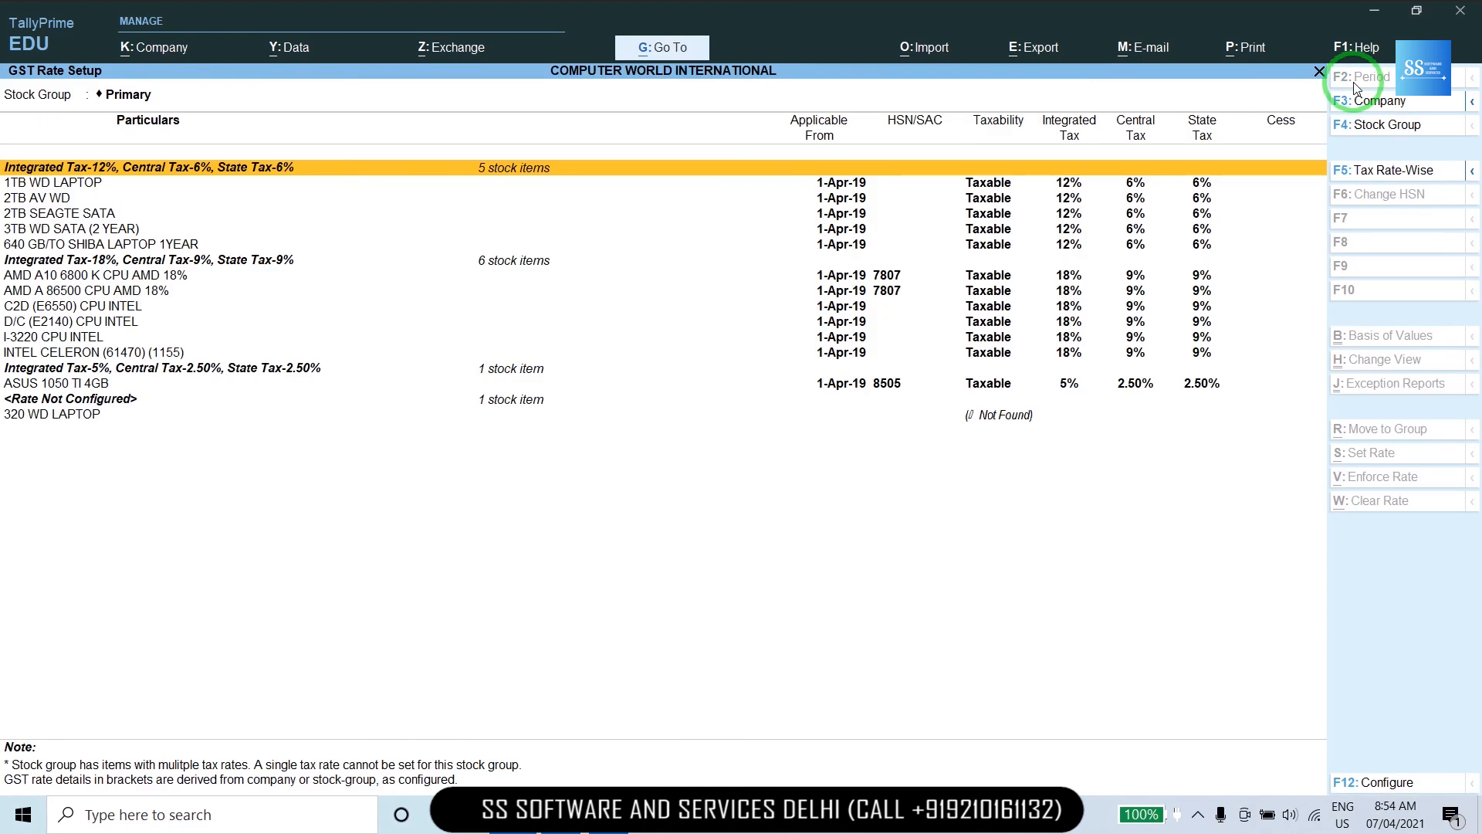
key(super+d)
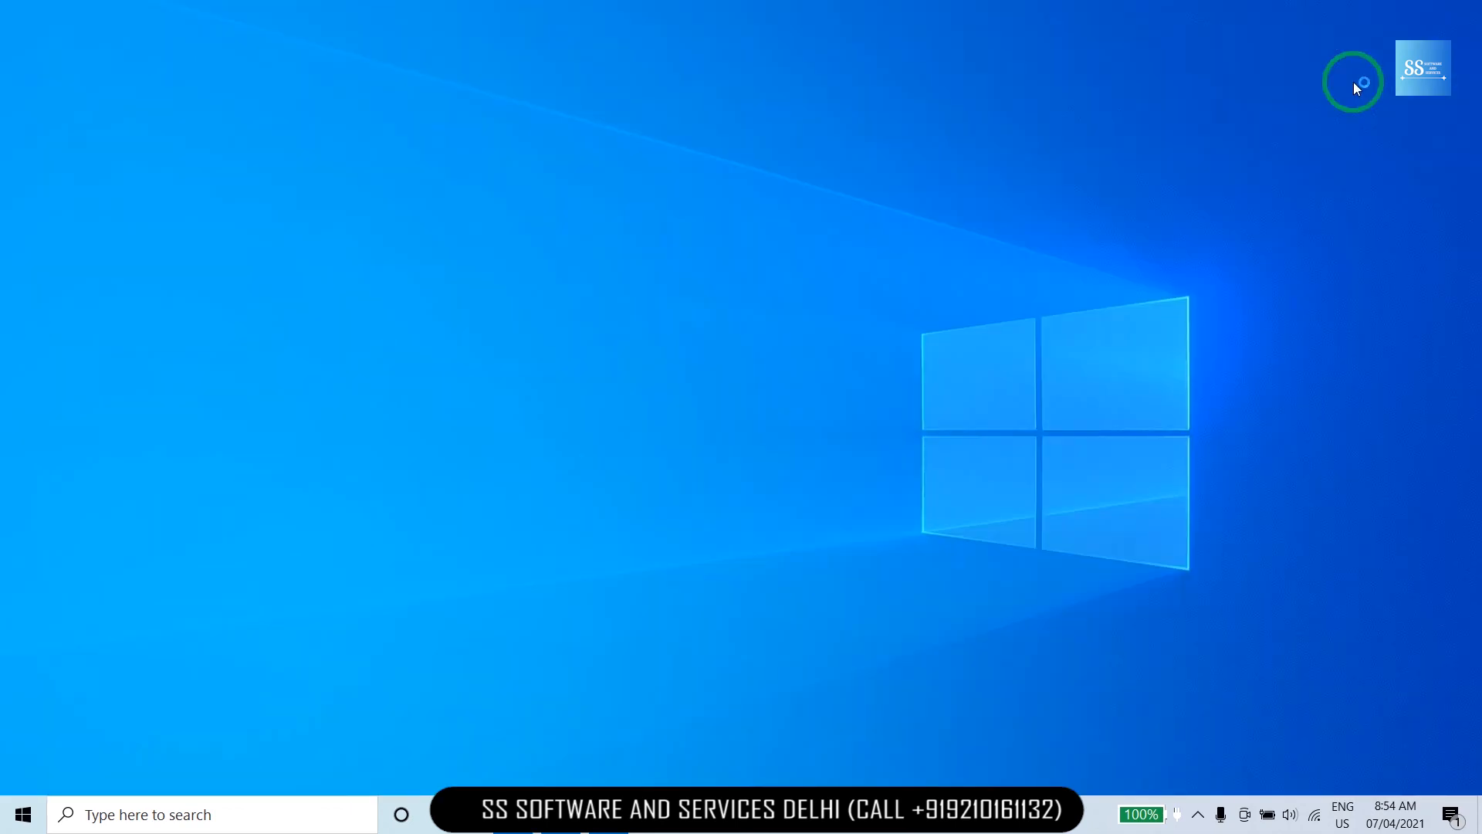